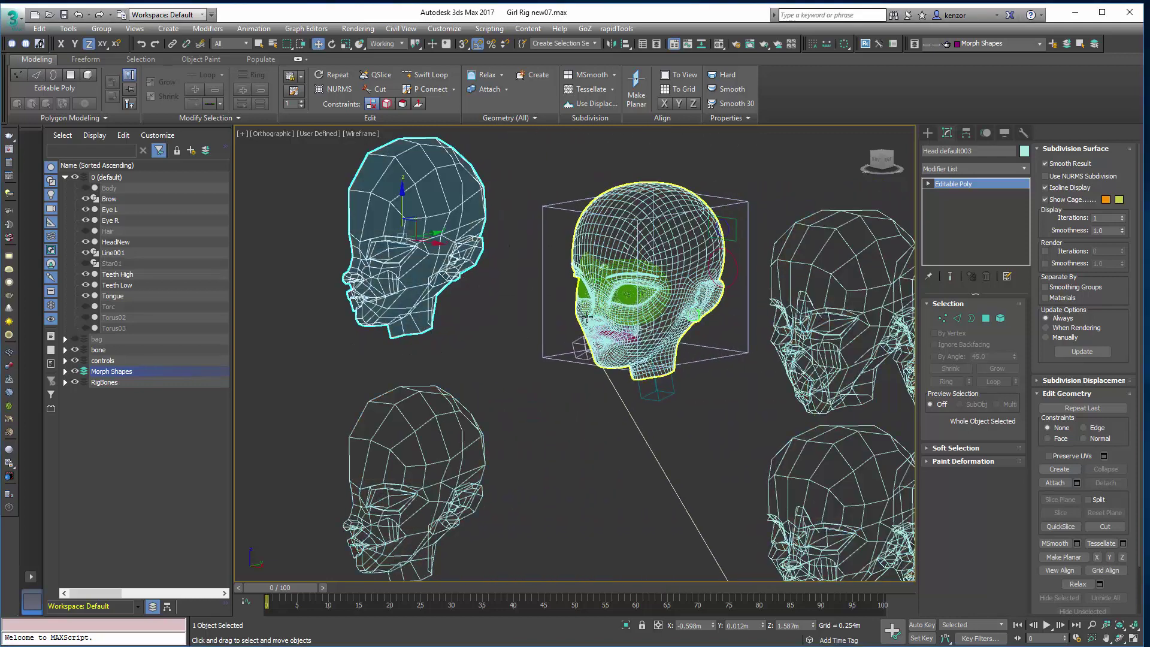
Step: Show the models with shading and name the selected half-head copy "Head cheek Puff"
key("F3")
scroll(518, 319, "down", 5)
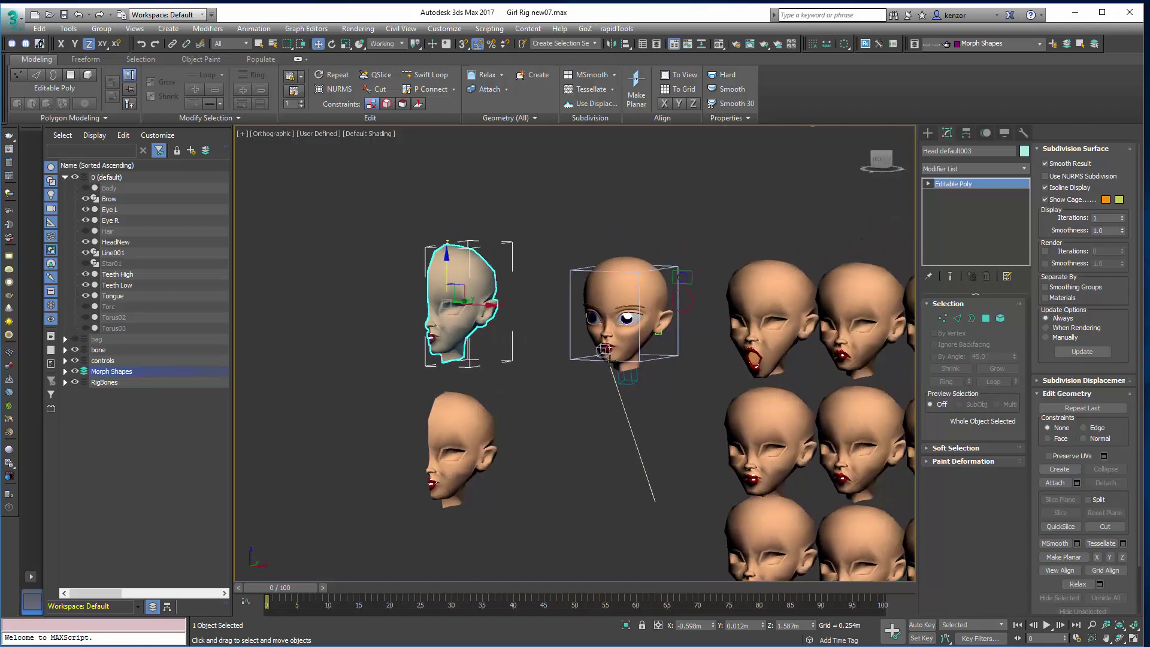
scroll(535, 329, "up", 5)
scroll(563, 332, "down", 3)
scroll(589, 334, "up", 2)
mouse_move(589, 330)
middle_mouse_down()
mouse_move(655, 311)
mouse_move(614, 351)
mouse_move(571, 340)
mouse_move(612, 351)
mouse_move(604, 336)
middle_mouse_up()
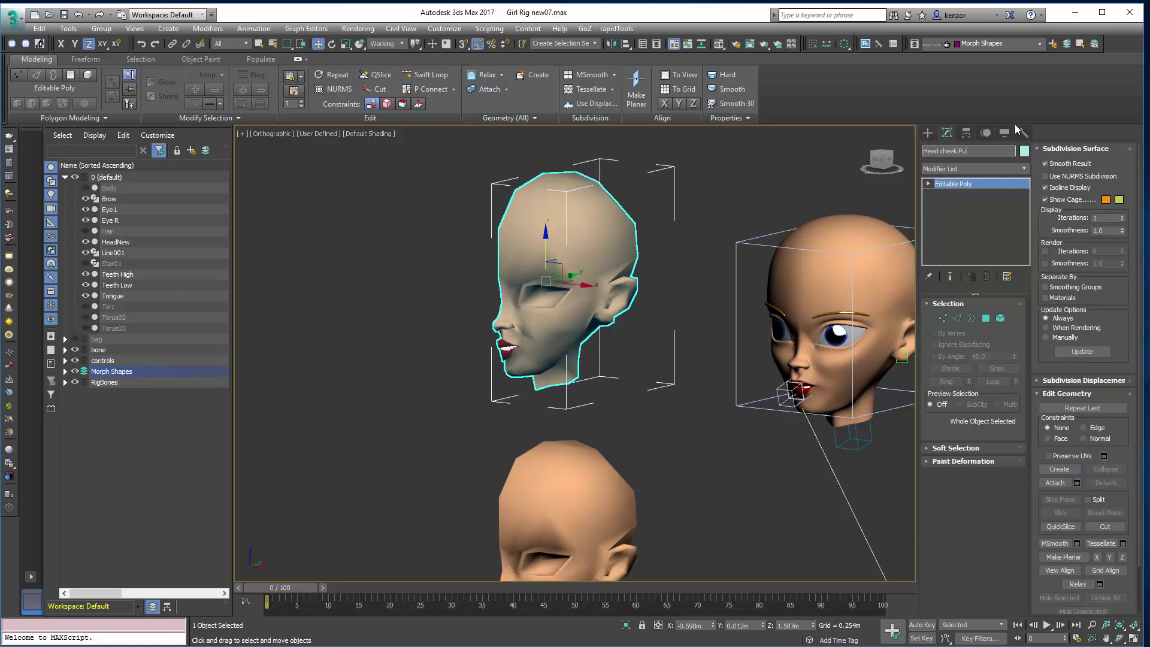
Step: Add an Edit Poly modifier to the Head cheek Puff half head
middle_click_drag(567, 340, 619, 347, "alt")
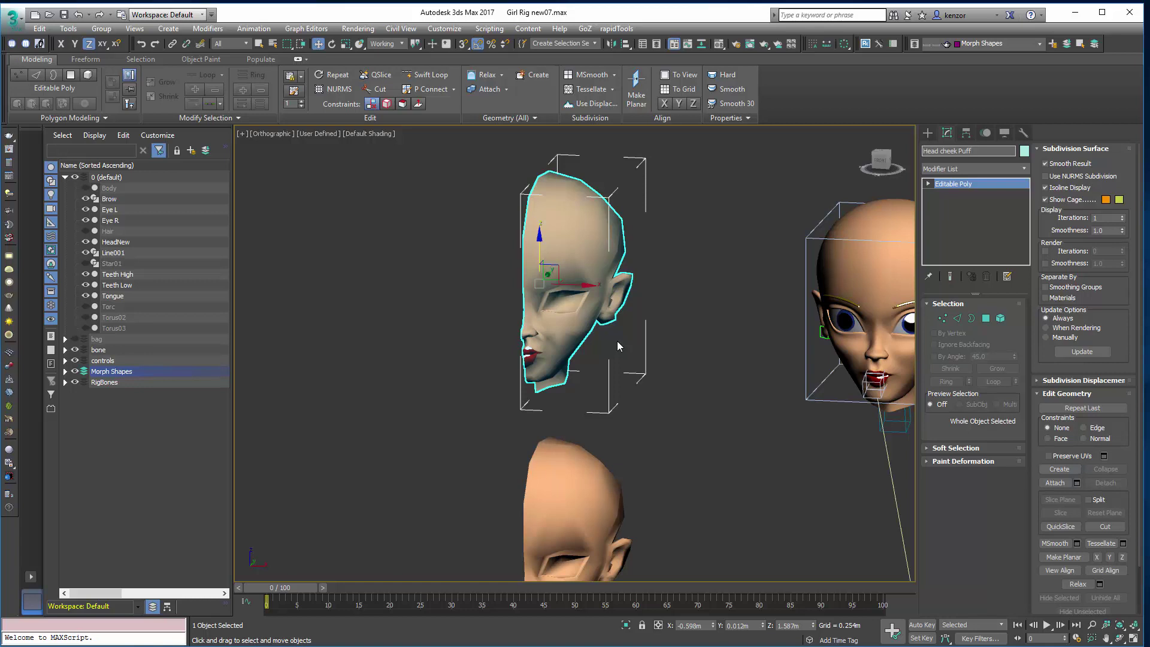
middle_click_drag(617, 340, 704, 298, "alt")
scroll(642, 321, "up", 3)
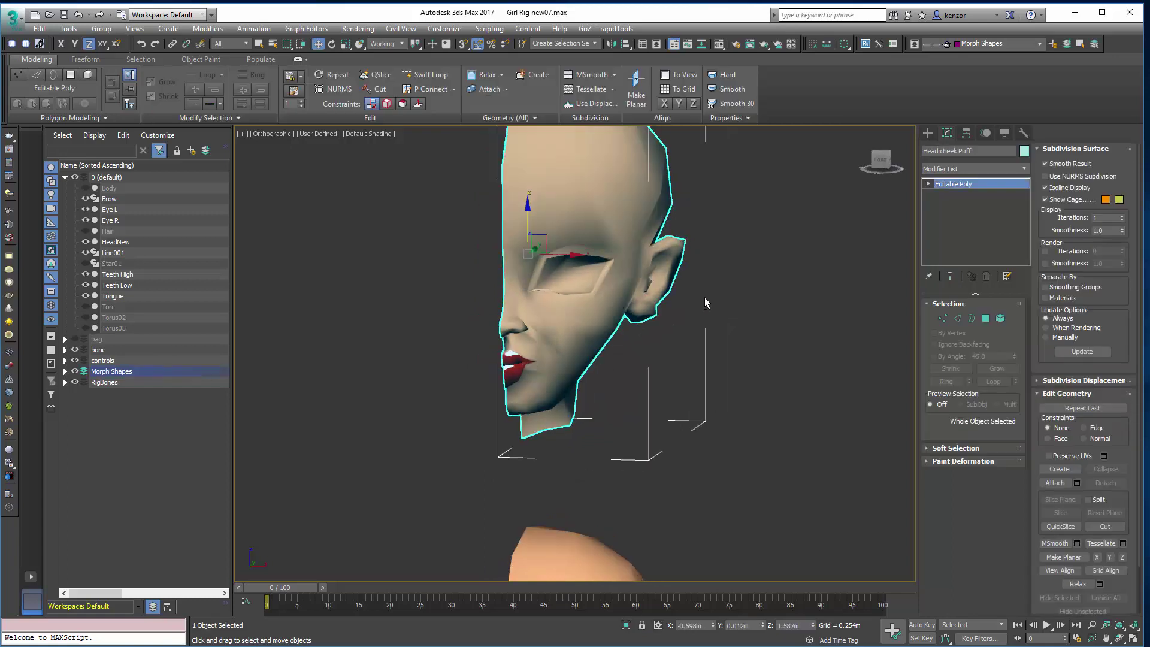
left_click(1025, 169)
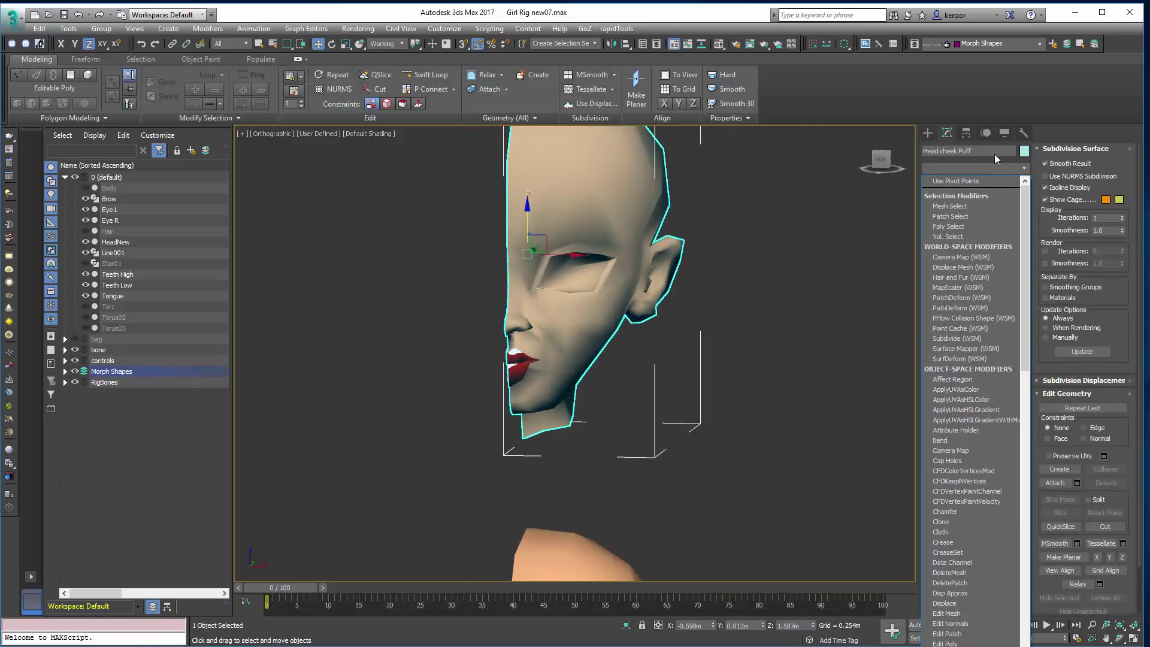
key("e")
key("Up")
key("Up")
key("Up")
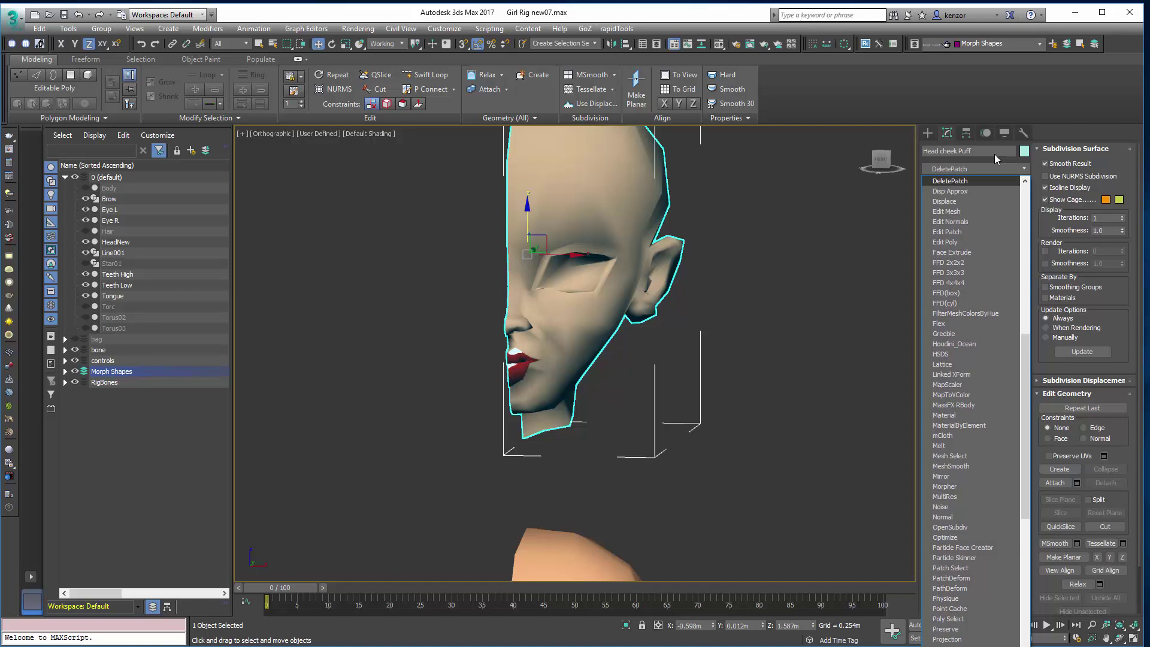
key("Down")
key("Down")
key("Down")
key("Down")
key("Down")
key("Down")
key("Down")
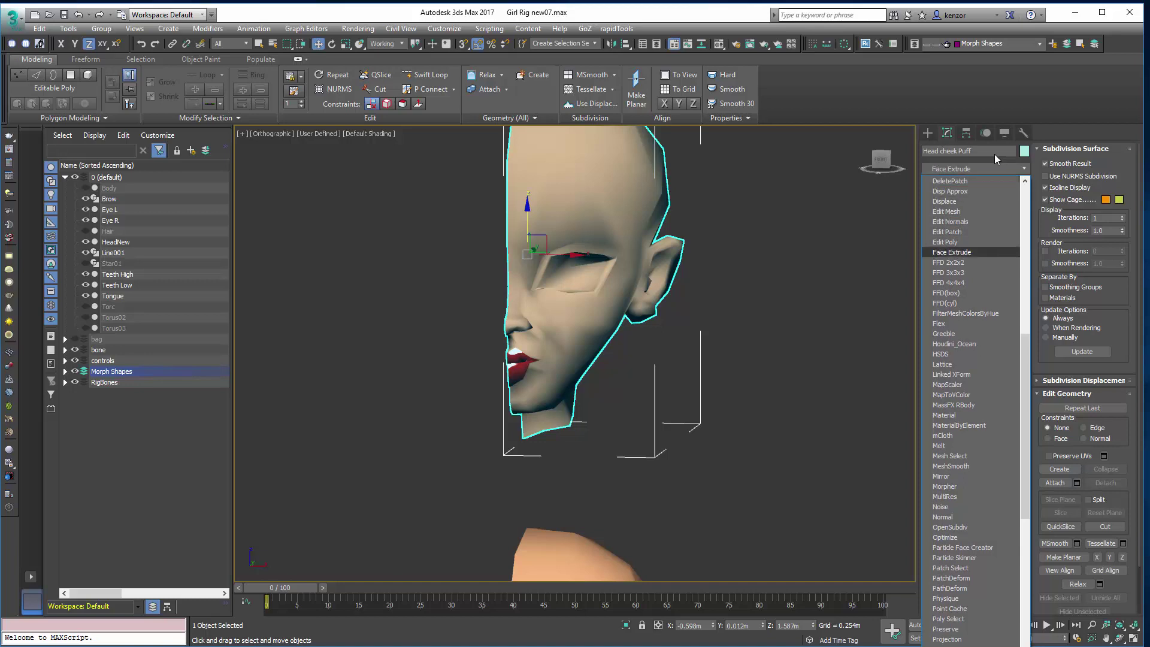
key("Up")
key("Return")
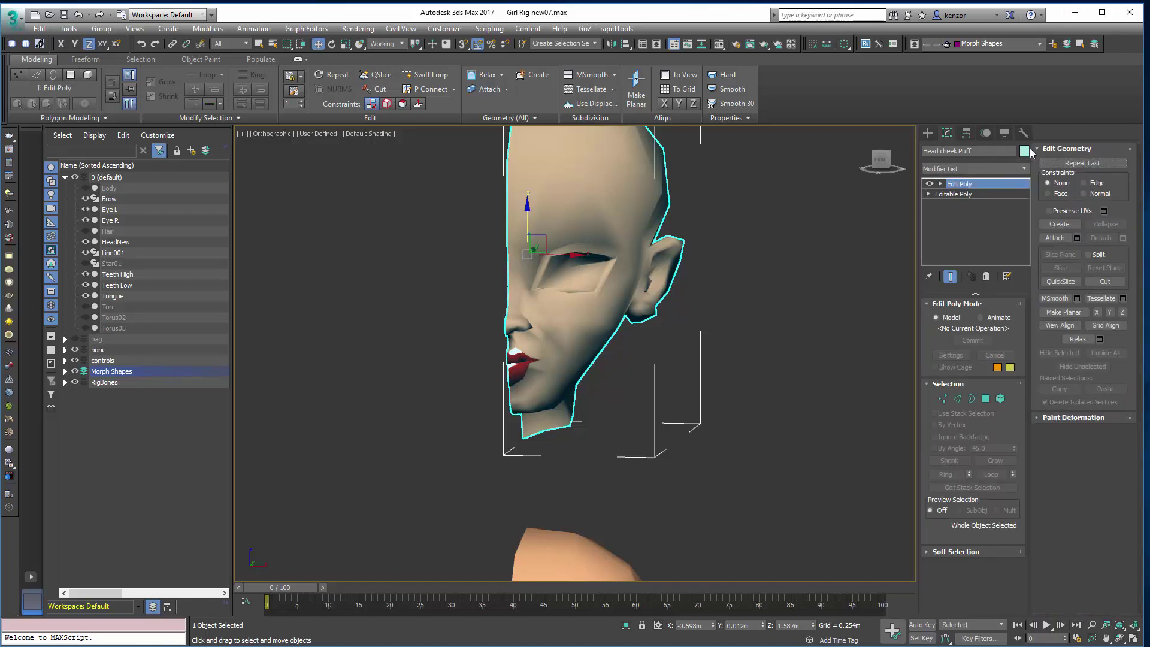
Step: Add a Symmetry modifier above Edit Poly to mirror the half head across the X axis
left_click(1016, 171)
type("sy")
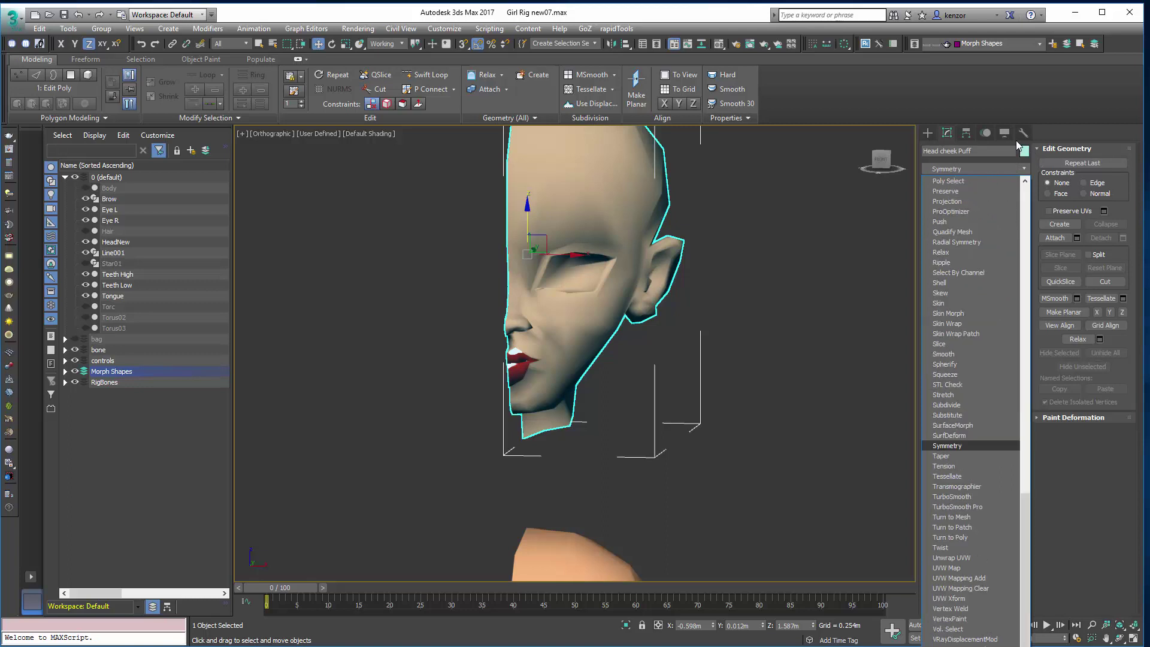
key("Return")
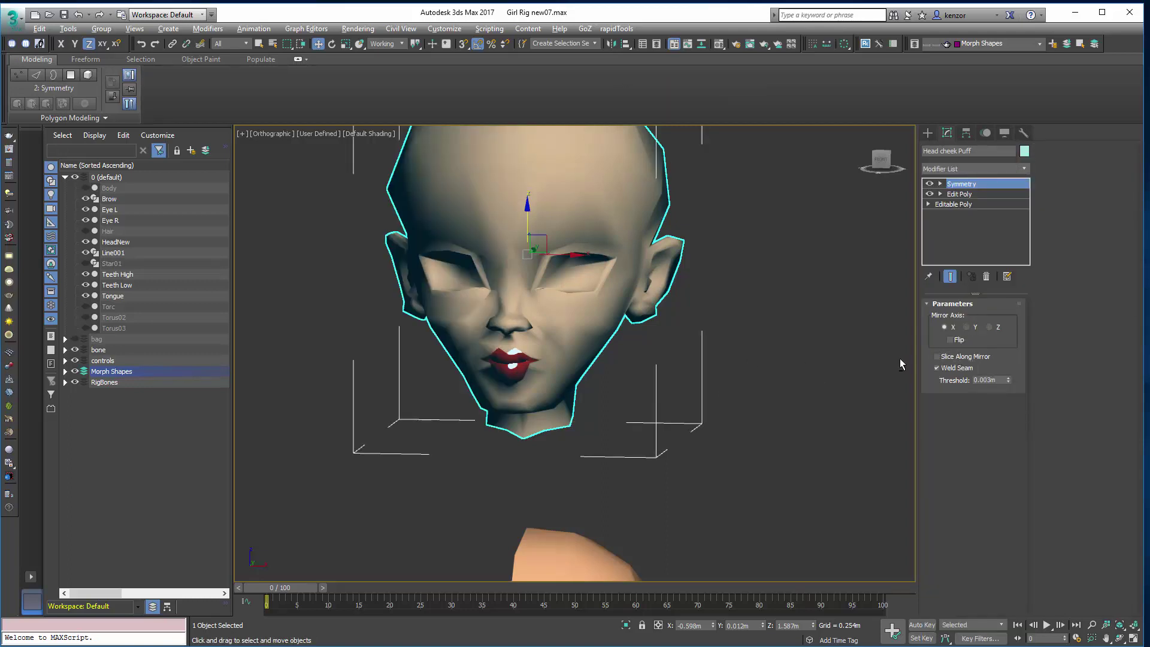
left_click(674, 353)
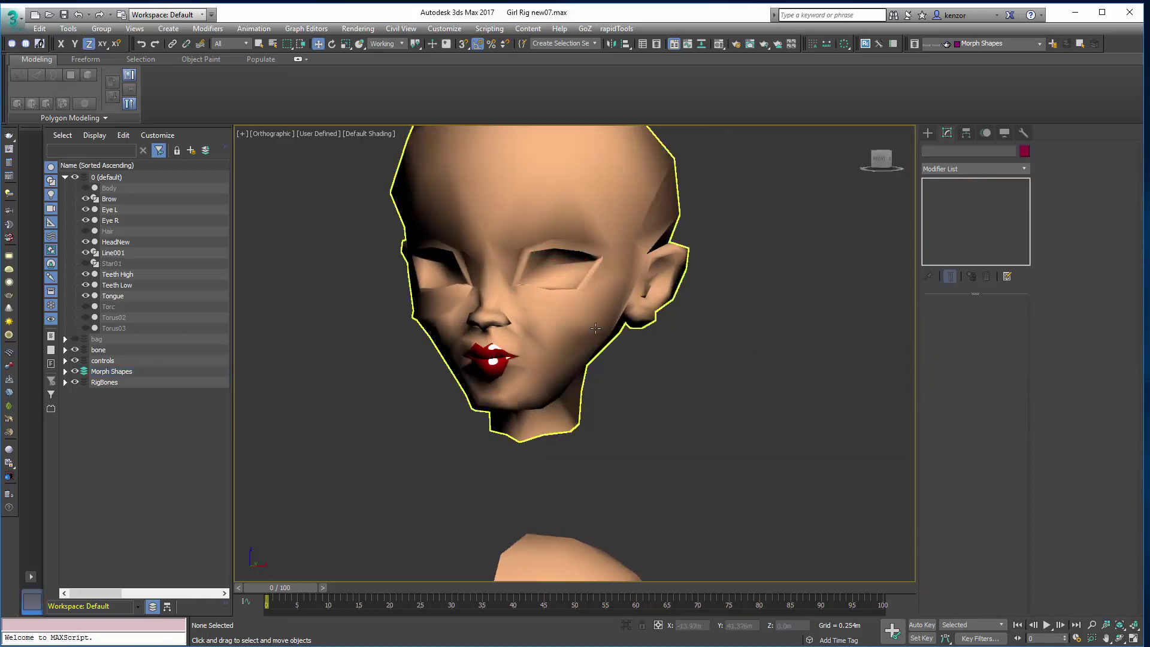
left_click(596, 327)
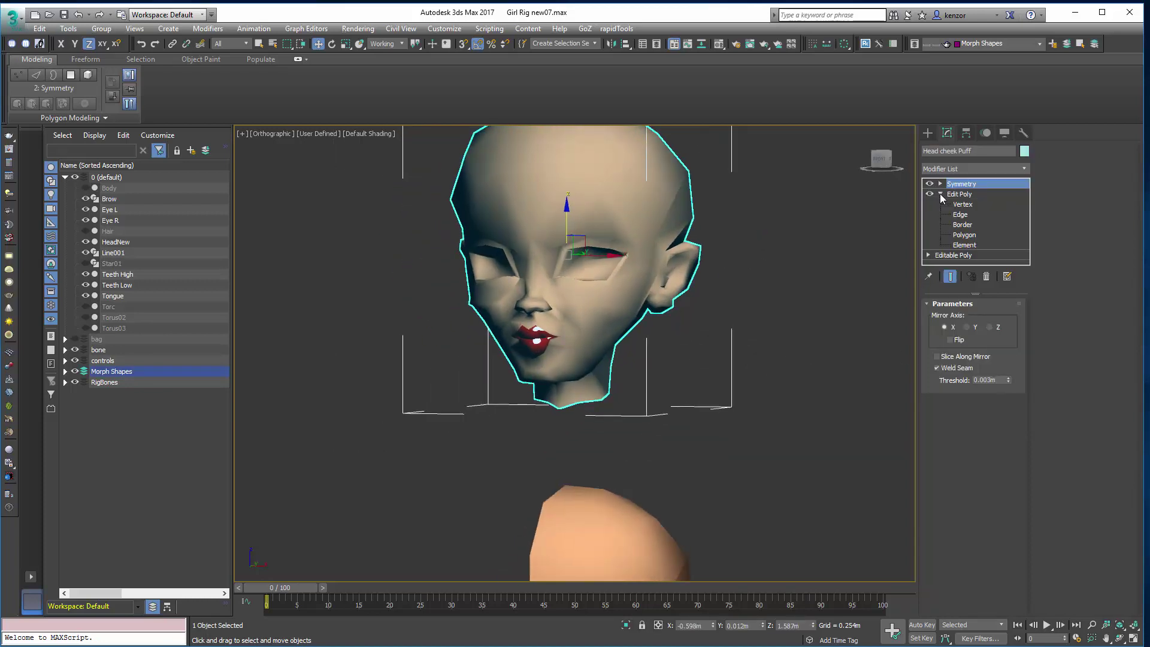
Step: At the Edit Poly's Vertex level, pull a cheek vertex beside the mouth outward
left_click(962, 205)
scroll(736, 289, "up", 4)
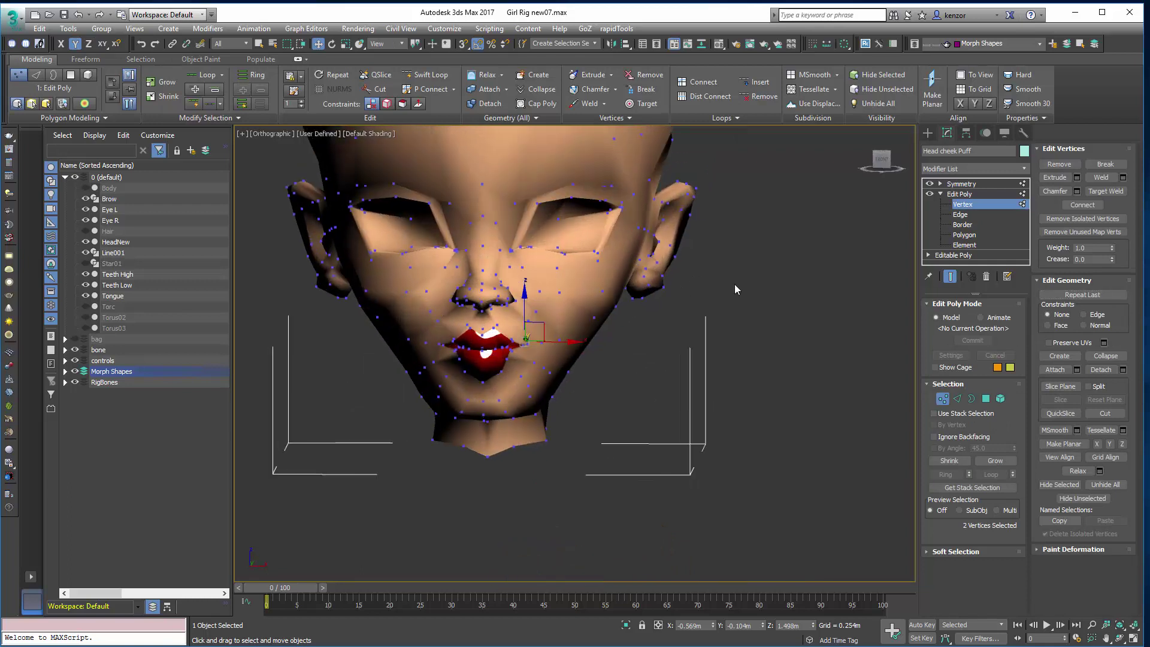
middle_click_drag(803, 291, 586, 342, "alt")
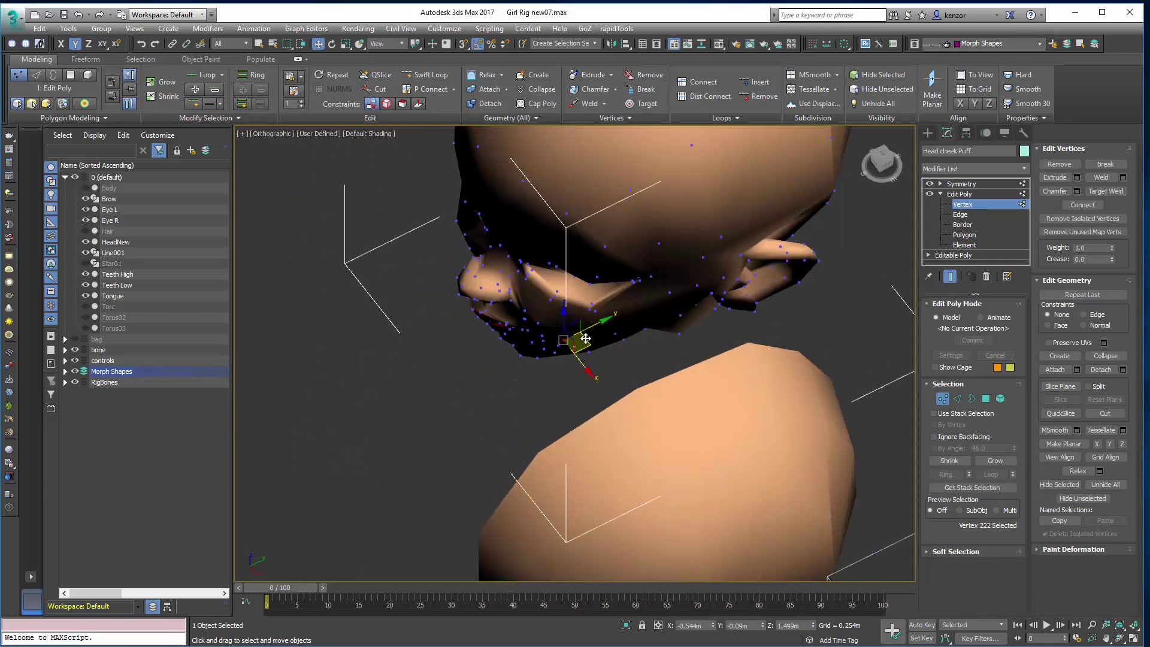
left_click_drag(586, 344, 574, 384)
middle_click_drag(574, 383, 640, 322, "alt")
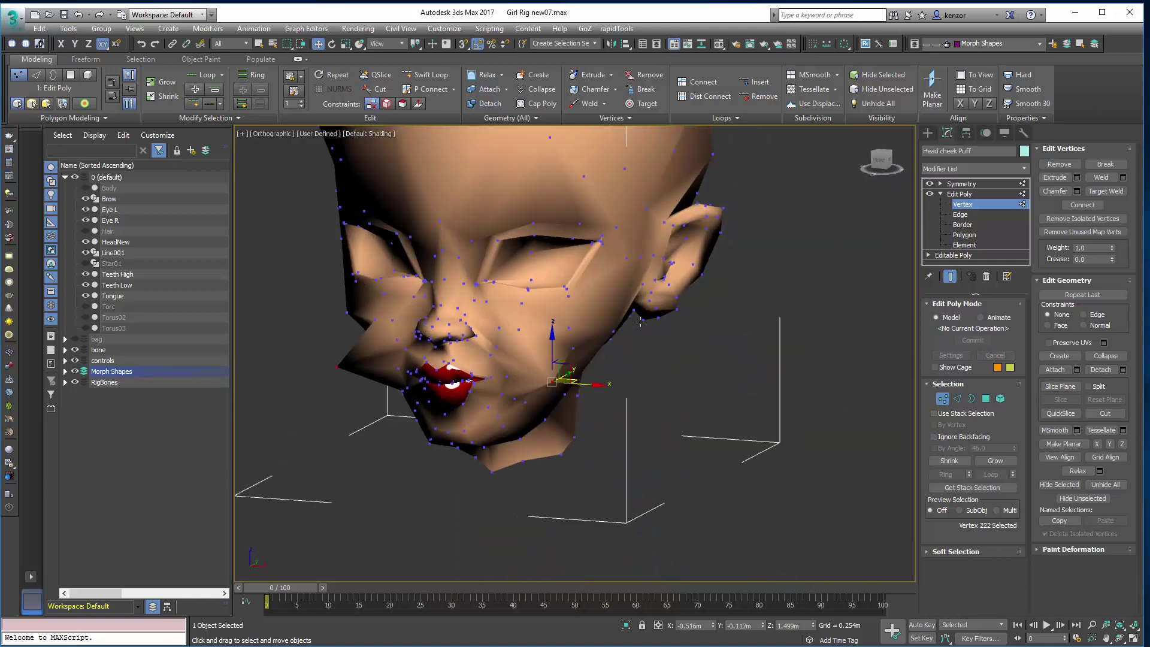
Step: Add a TurboSmooth modifier on top of Symmetry, with edged faces shown and Isoline Display enabled
left_click(1021, 186)
left_click(1023, 170)
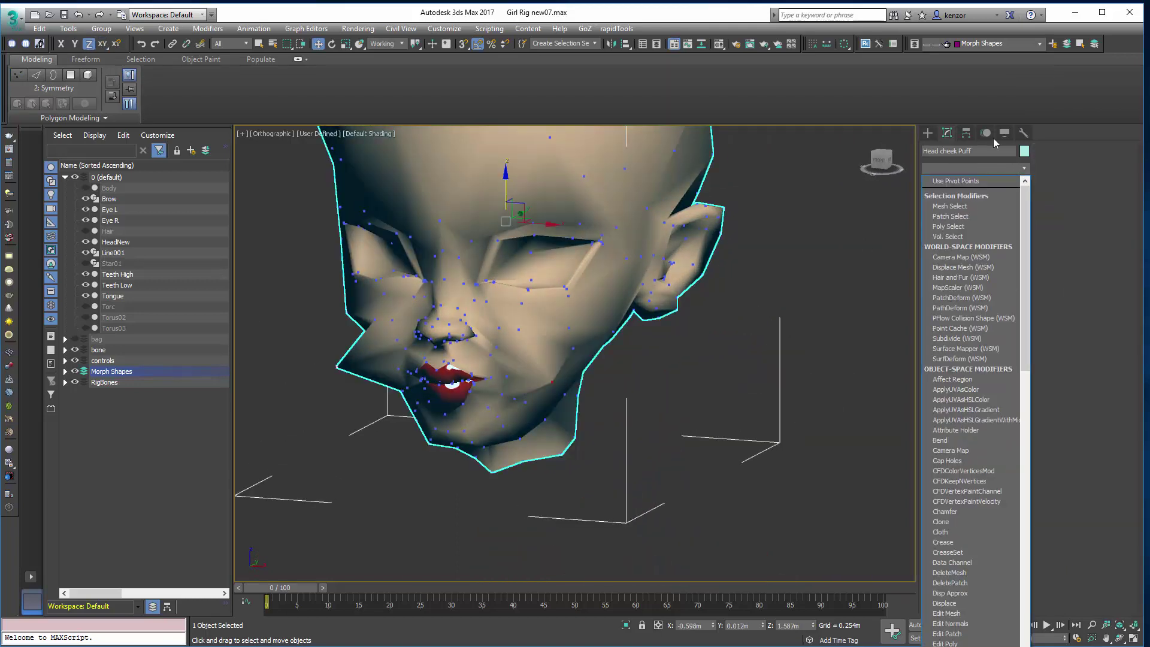
type("tu")
key("Return")
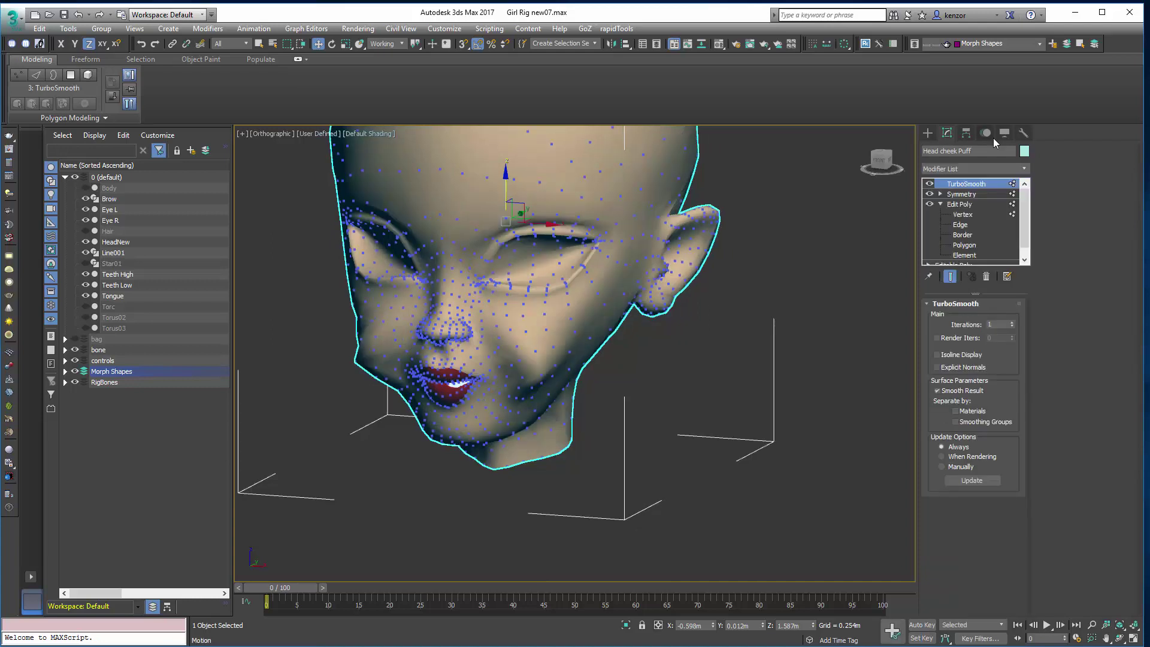
middle_click_drag(529, 342, 913, 397, "alt")
key("F4")
left_click(961, 358)
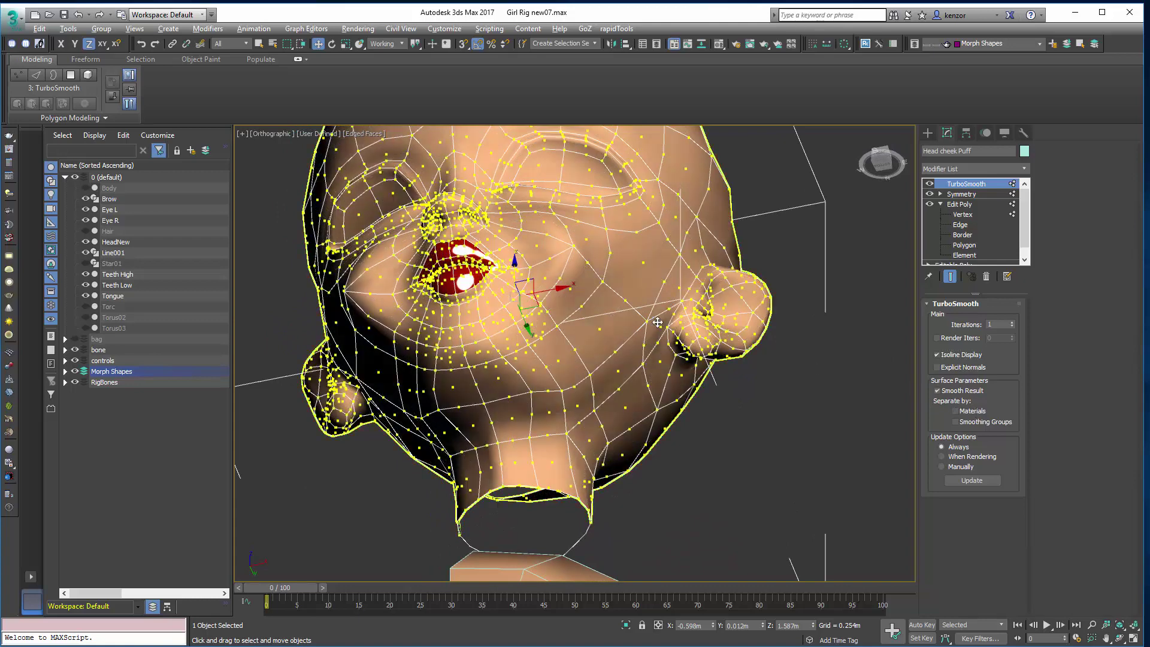
Step: Return to the Edit Poly's Vertex level and turn on Show Cage beneath the smoothed result
middle_click_drag(599, 347, 649, 378, "alt")
left_click(977, 214)
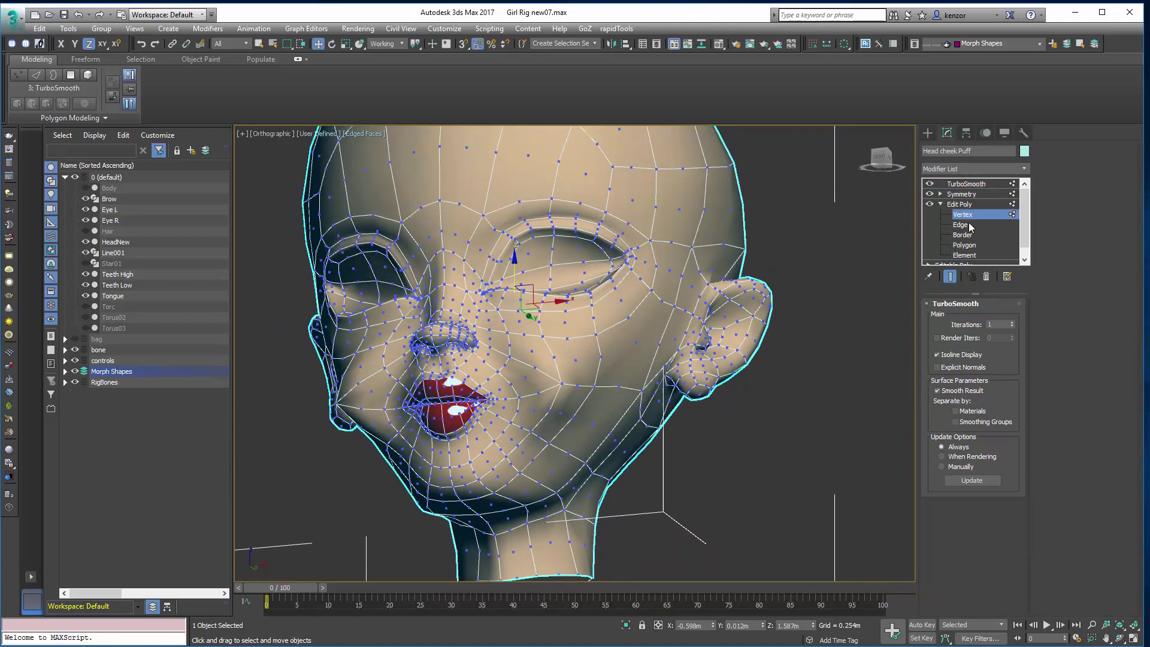
middle_click_drag(587, 330, 955, 308, "alt")
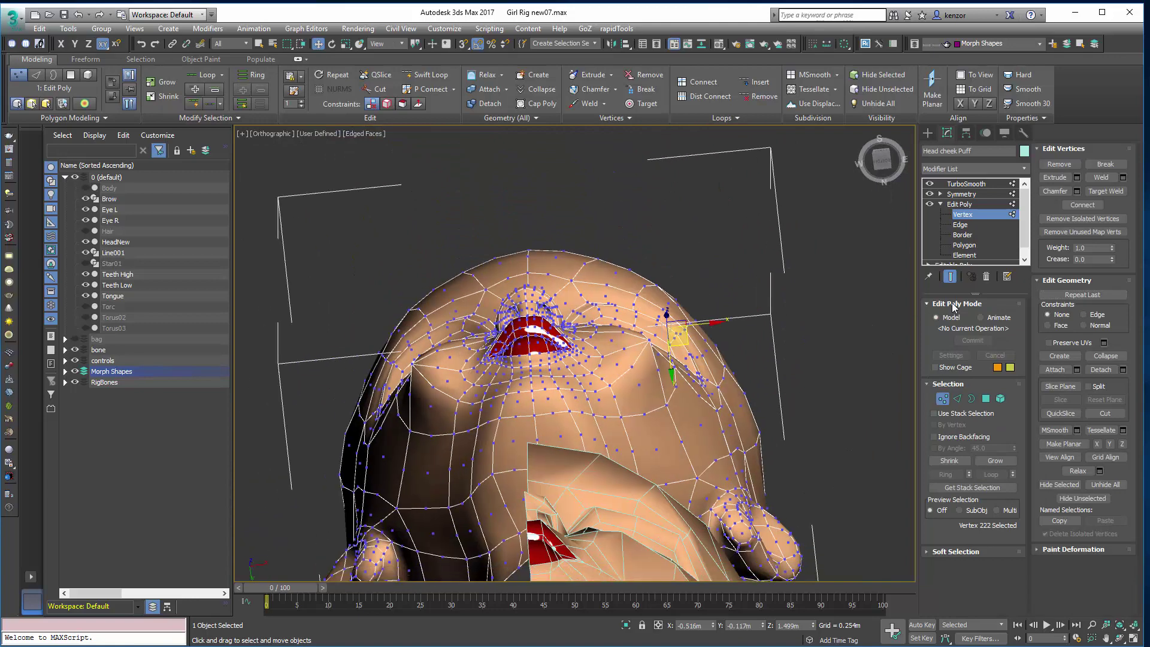
left_click(935, 368)
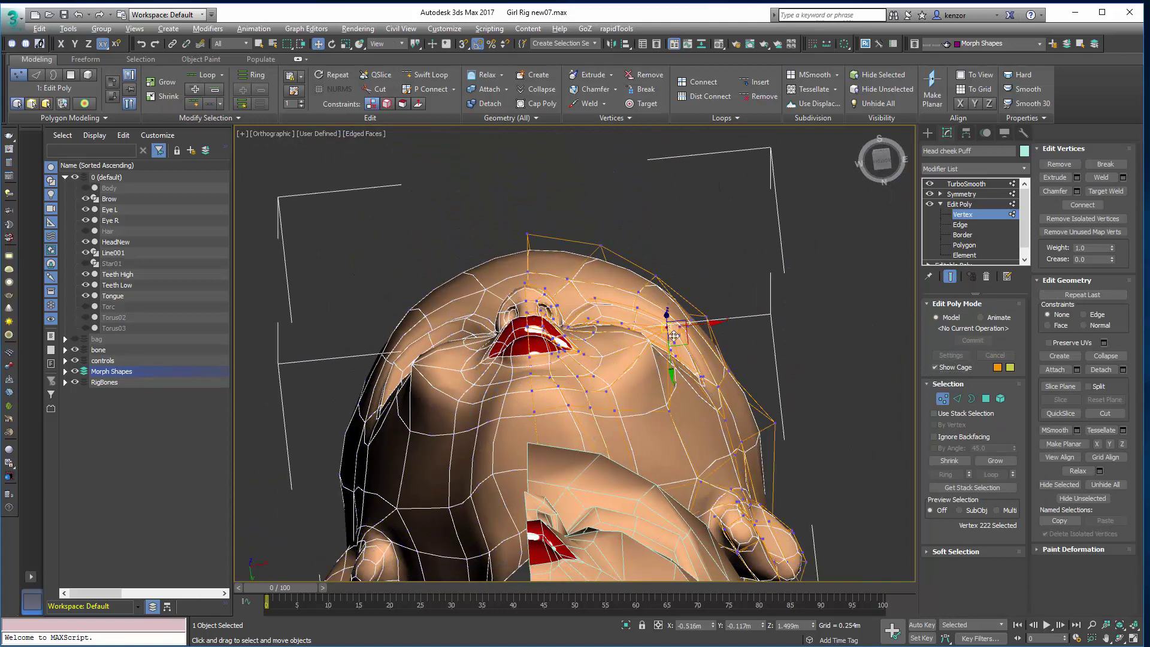
Step: Reposition the selected cheek vertex to round out the puffed cheek
middle_click_drag(599, 359, 605, 398, "alt")
left_click_drag(607, 382, 627, 348)
middle_click_drag(626, 348, 681, 329, "alt")
left_click_drag(673, 335, 681, 328)
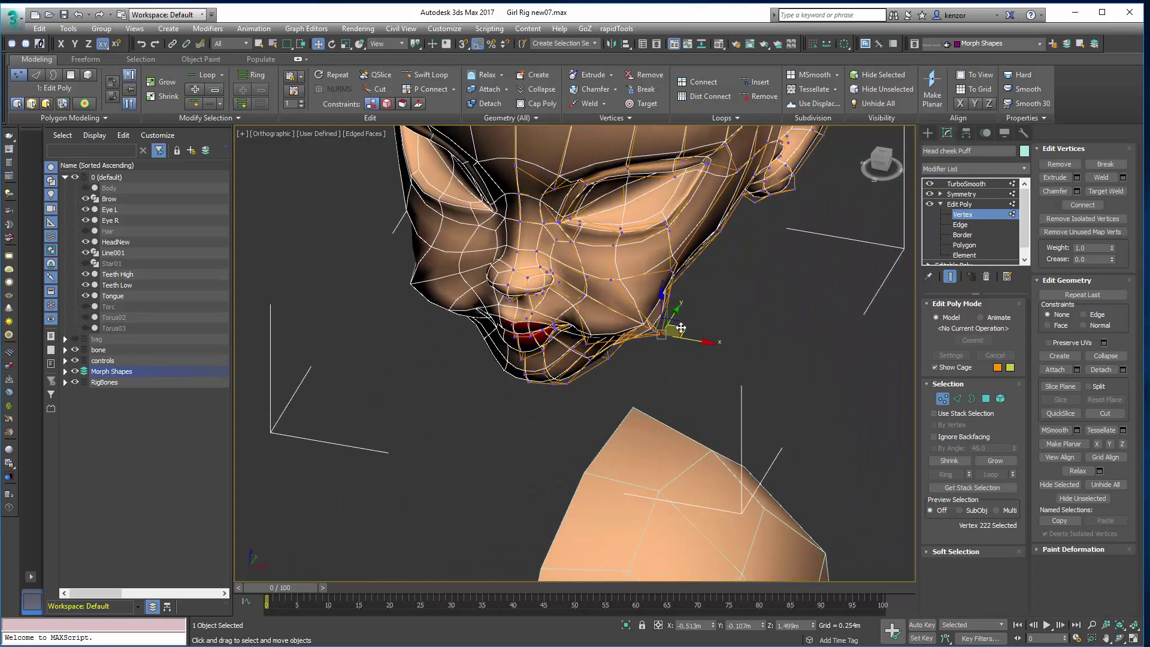
Step: Adjust the lower cheek vertices between the mouth corner and the jaw to fill out the puff
left_click(607, 376)
middle_click_drag(662, 368, 609, 312, "alt")
mouse_move(606, 383)
left_mouse_down()
mouse_move(613, 356)
mouse_move(631, 356)
mouse_move(594, 368)
left_mouse_up()
left_click(580, 364)
left_click(609, 352)
left_click(610, 346)
left_click(596, 335)
middle_click_drag(607, 336, 613, 343, "alt")
scroll(616, 339, "up", 3)
left_click_drag(577, 331, 572, 322)
Step: Move individual vertices near the mouth corner to smooth the transition into the cheek
left_click(544, 362)
left_click_drag(567, 363, 563, 358)
middle_click_drag(611, 311, 596, 372, "alt")
mouse_move(596, 372)
middle_mouse_down()
mouse_move(601, 498)
mouse_move(590, 358)
middle_mouse_up()
left_click(577, 365)
left_click_drag(590, 358, 557, 358)
Step: Isolate the cheek puff head and undo the last two changes
left_click(627, 627)
mouse_move(542, 375)
middle_mouse_down("alt")
mouse_move(575, 327)
mouse_move(657, 334)
mouse_move(619, 347)
mouse_move(649, 358)
mouse_move(657, 388)
middle_mouse_up("alt")
key("F3")
key("ctrl+z")
key("ctrl+z")
Step: Select lower cheek vertices with wireframe display and shift them to shape the puff
left_click_drag(657, 388, 641, 414)
key("F3")
mouse_move(695, 349)
middle_mouse_down()
mouse_move(665, 336)
mouse_move(650, 240)
middle_mouse_up()
left_click_drag(615, 415, 616, 407)
middle_click_drag(615, 407, 590, 354, "alt")
left_click(623, 360)
left_click_drag(654, 350, 665, 352)
Step: Move a combined selection of cheek vertices slightly, and shift an upper cheek vertex outward
middle_click_drag(575, 353, 635, 354, "alt")
left_click(635, 354, "ctrl")
left_click_drag(639, 339, 637, 348)
middle_click_drag(749, 377, 713, 365, "alt")
left_click(708, 387)
left_click(632, 285)
left_click_drag(646, 287, 652, 287)
Step: Raise a lower cheek vertex slightly to refine the underside of the puffed cheek
scroll(653, 287, "down", 2)
middle_click_drag(647, 350, 644, 336, "alt")
left_click(611, 399)
left_click_drag(623, 388, 624, 379)
middle_click_drag(635, 354, 630, 403, "alt")
left_click(661, 387)
scroll(630, 403, "up", 2)
Step: Toggle the Edit Poly modifier off and on to compare the original and puffed cheeks
left_click(923, 204)
middle_click_drag(773, 234, 816, 273, "alt")
left_click(929, 204)
left_click(930, 204)
middle_click_drag(785, 311, 710, 336, "alt")
Step: Select the mouth corner vertices in wireframe at Vertex level and reposition them
key("1")
scroll(686, 324, "up", 5)
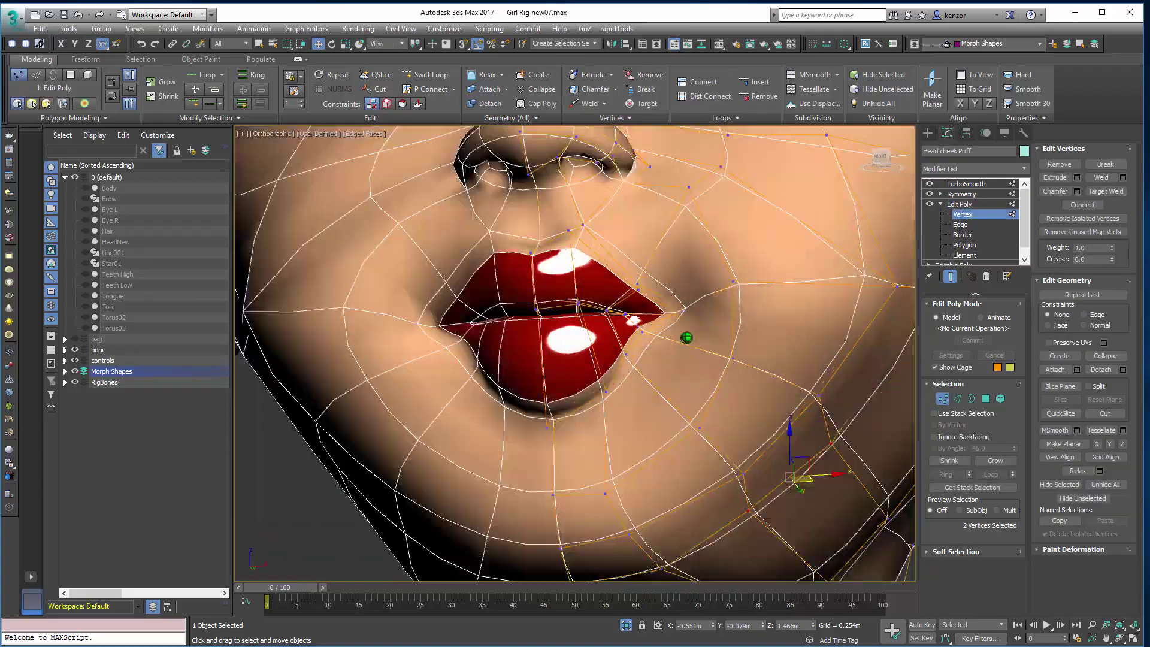
key("F3")
left_click_drag(671, 296, 707, 319)
mouse_move(689, 383)
middle_mouse_down("alt")
mouse_move(661, 318)
mouse_move(653, 393)
mouse_move(698, 316)
mouse_move(681, 281)
middle_mouse_up("alt")
key("F3")
left_click_drag(683, 304, 686, 258)
middle_click_drag(685, 259, 800, 344, "alt")
Step: Switch to Polygon level and select polygons on the inner lips near the mouth corner
left_click(985, 400)
middle_click_drag(629, 270, 611, 317, "alt")
scroll(593, 294, "up", 3)
key("F3")
scroll(572, 342, "down", 3)
left_click(563, 350, "ctrl")
left_click(623, 275, "ctrl")
Step: Grow and shrink the polygon selection around the inner lips, undoing the excess expansion
left_click(167, 82)
left_click(165, 96)
left_click(167, 82)
left_click(167, 82)
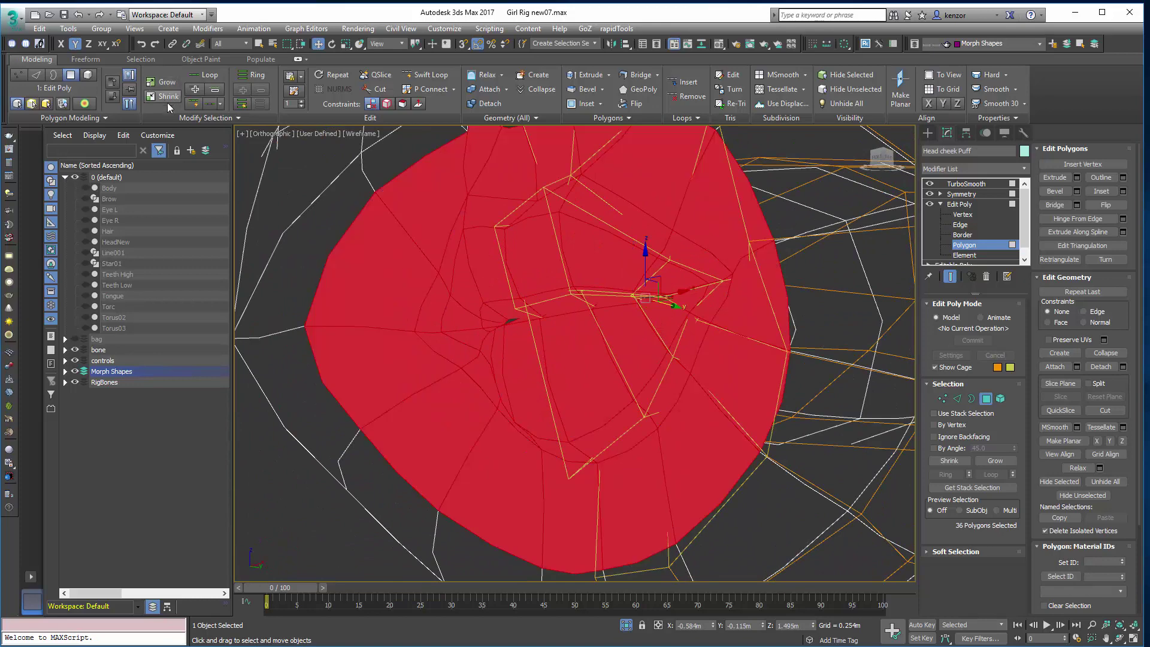
left_click(167, 96)
left_click(166, 97)
key("ctrl+z")
middle_click_drag(295, 179, 193, 109, "alt")
key("ctrl+z")
key("ctrl+z")
key("ctrl+z")
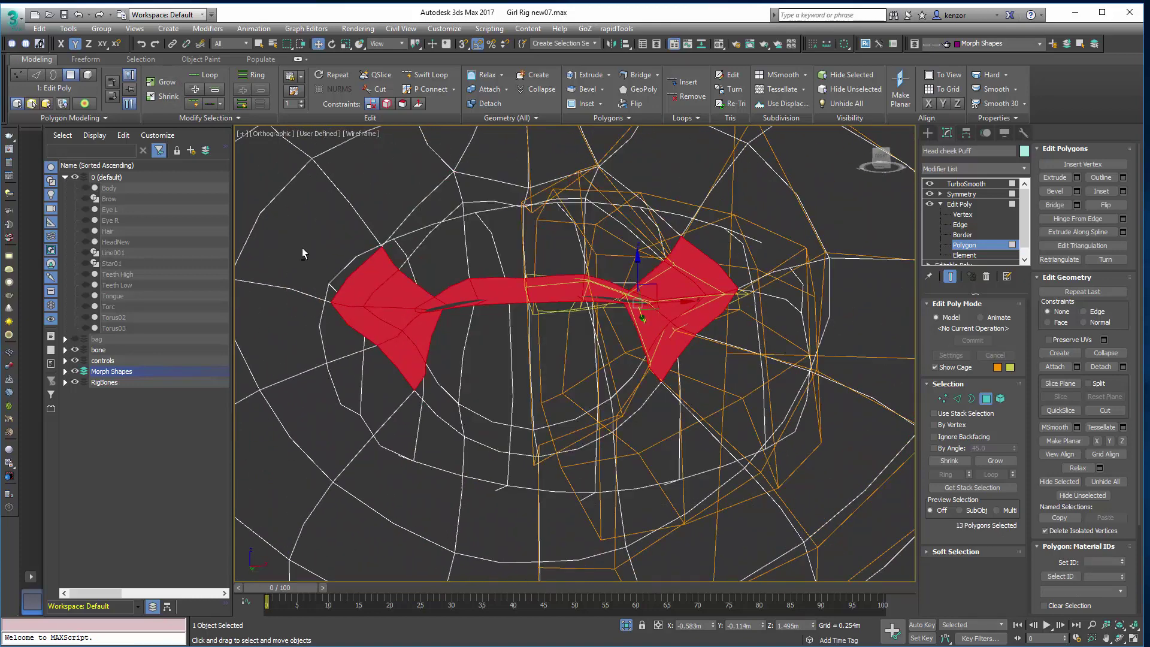
Step: Move the selected inner lip polygons to tighten the closed mouth
key("F3")
mouse_move(626, 344)
middle_mouse_down("alt")
mouse_move(647, 280)
mouse_move(665, 290)
middle_mouse_up("alt")
left_click_drag(620, 337, 617, 325)
middle_click_drag(662, 294, 725, 311, "alt")
scroll(600, 370, "down", 4)
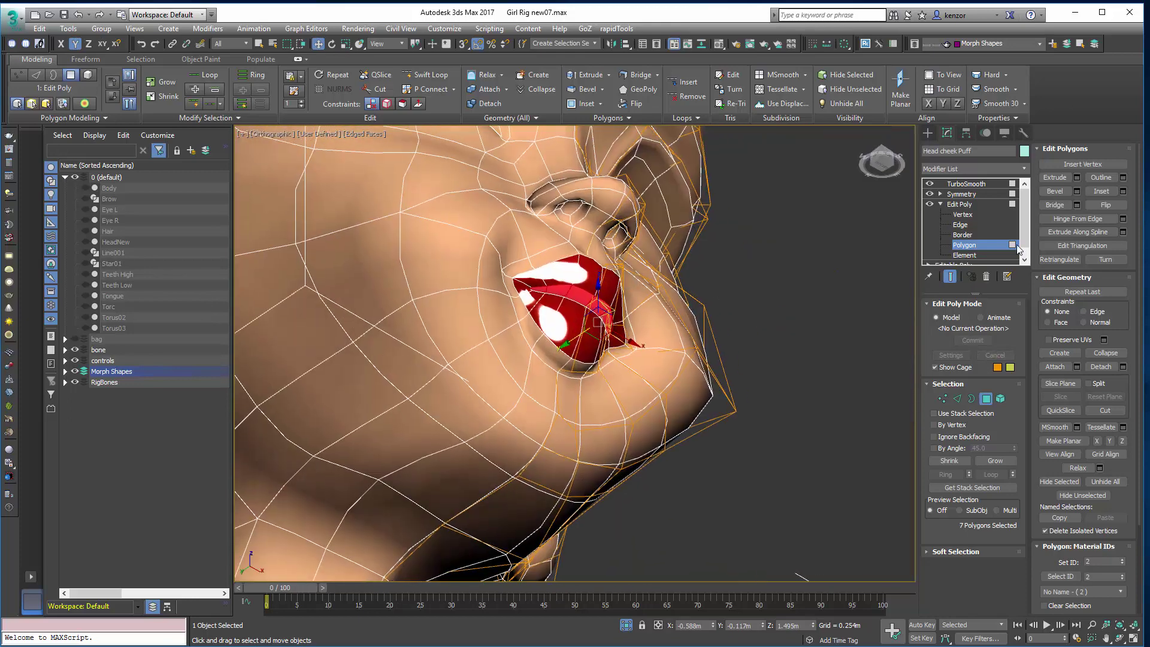
Step: Return to Vertex level and adjust the vertices around the lips
left_click(957, 204)
scroll(691, 274, "down", 2)
middle_click_drag(797, 239, 653, 281, "alt")
left_click(942, 398)
scroll(653, 299, "up", 4)
middle_click_drag(599, 359, 623, 307, "alt")
left_click_drag(623, 307, 632, 338)
middle_click_drag(632, 339, 606, 345, "alt")
Step: Compare the head without the Edit Poly changes and move the upper cheek vertex backward along the Y axis
left_click(694, 313)
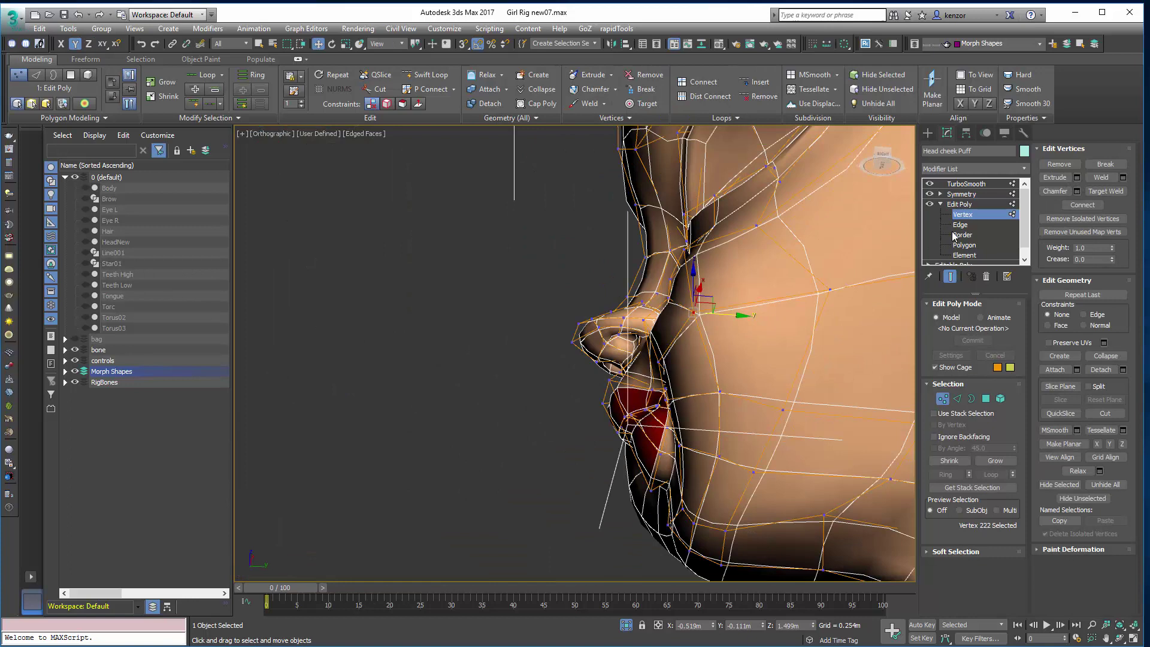
left_click(931, 203)
left_click(931, 203)
left_click_drag(727, 315, 745, 314)
Step: Examine the finished Head_Cheek_Puff head from the front and from an angle
key("shift+z")
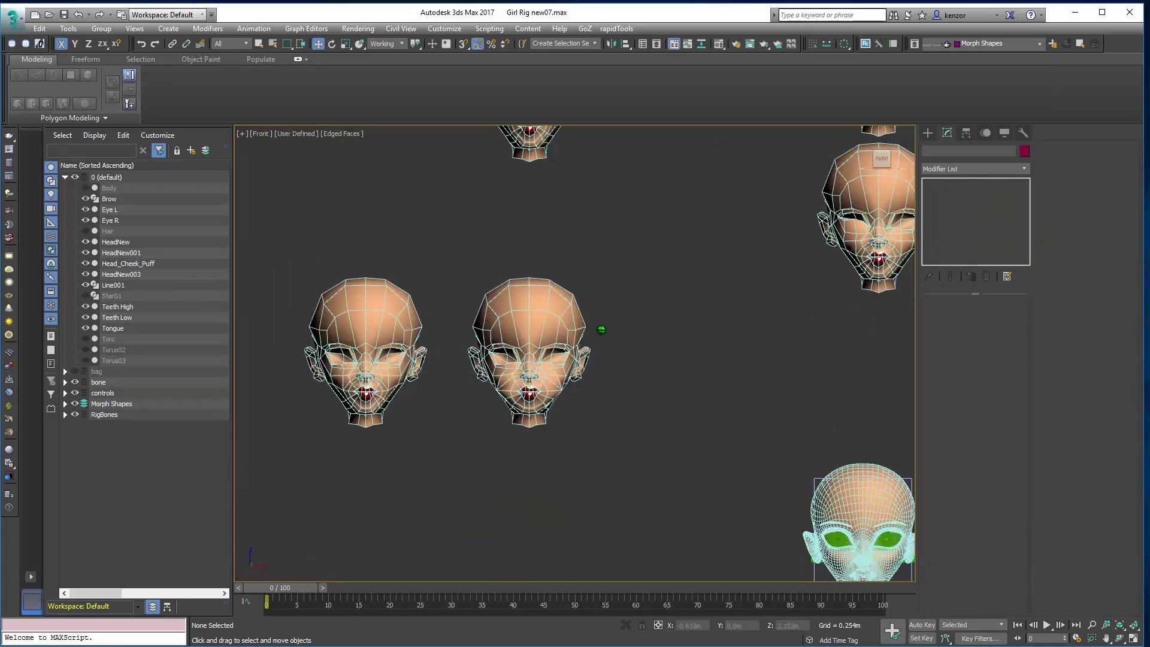
left_click(613, 304)
key("shift+z")
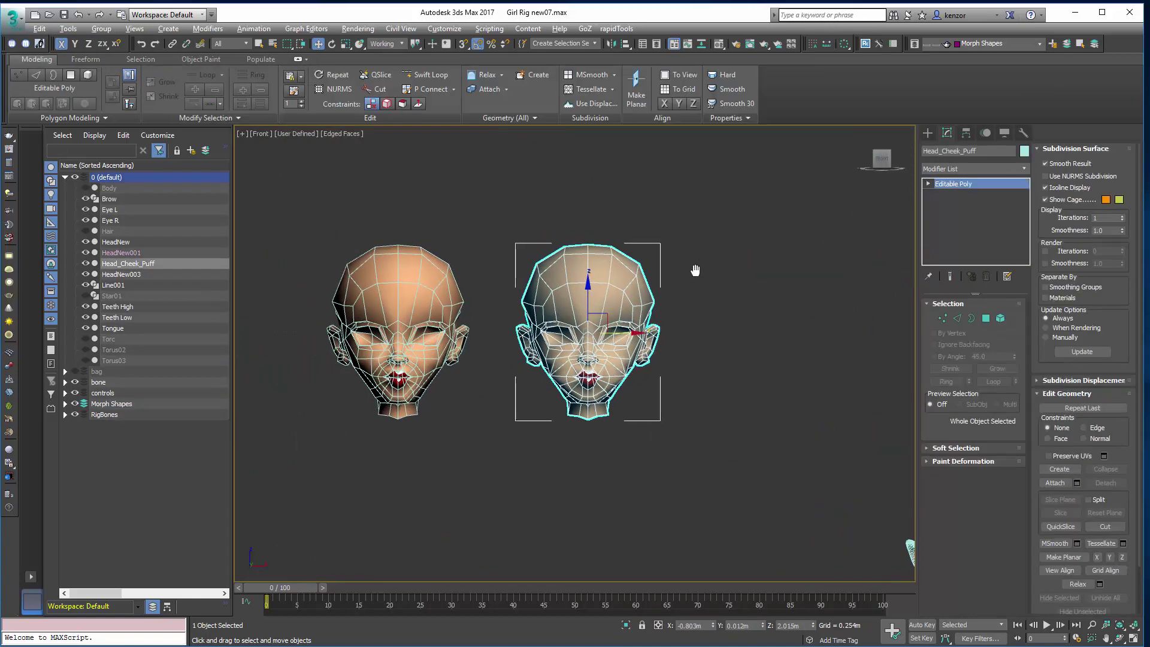
scroll(677, 288, "up", 5)
middle_click_drag(775, 293, 810, 316)
middle_click_drag(810, 317, 726, 295, "alt")
key("shift+z")
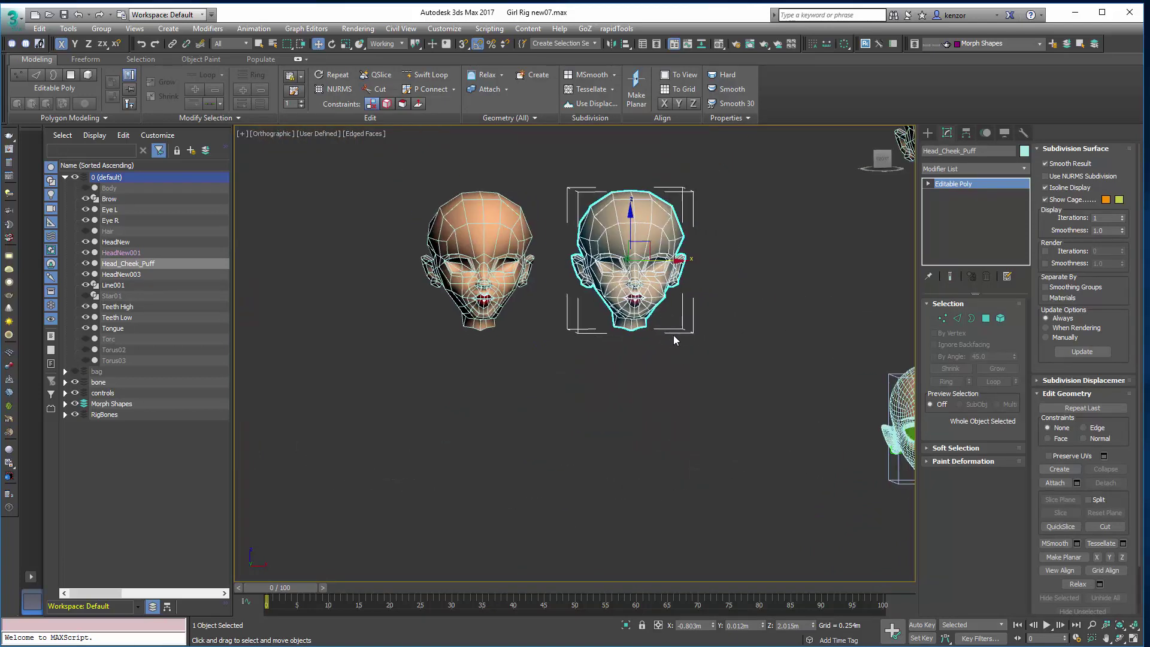
middle_click_drag(652, 384, 718, 324, "alt")
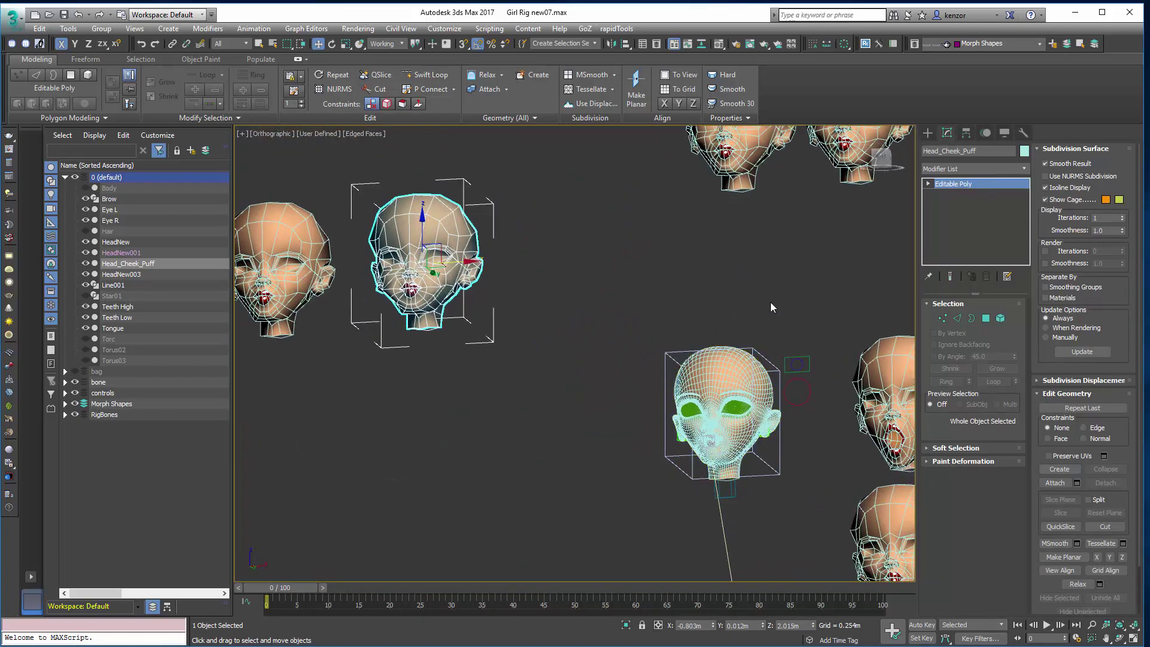
Step: Assign Head_Cheek_Puff as the morph target of empty channel 26 in HeadNew's Morpher modifier
scroll(770, 309, "up", 4)
left_click(768, 315)
left_click(697, 405)
key("shift+z")
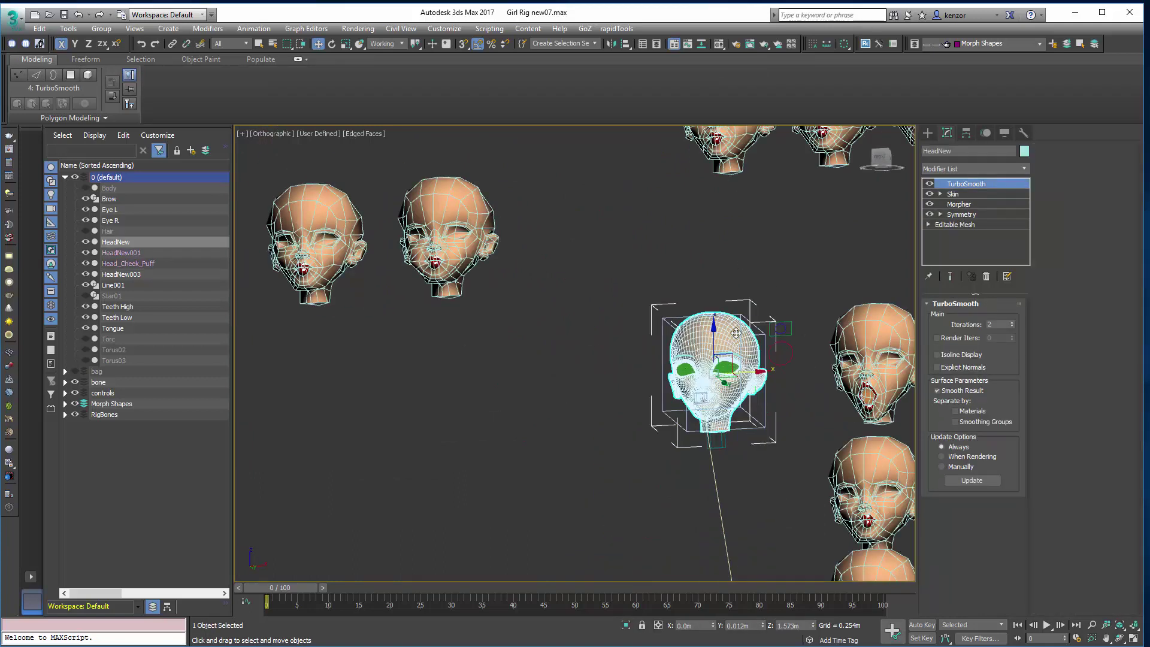
left_click(966, 457)
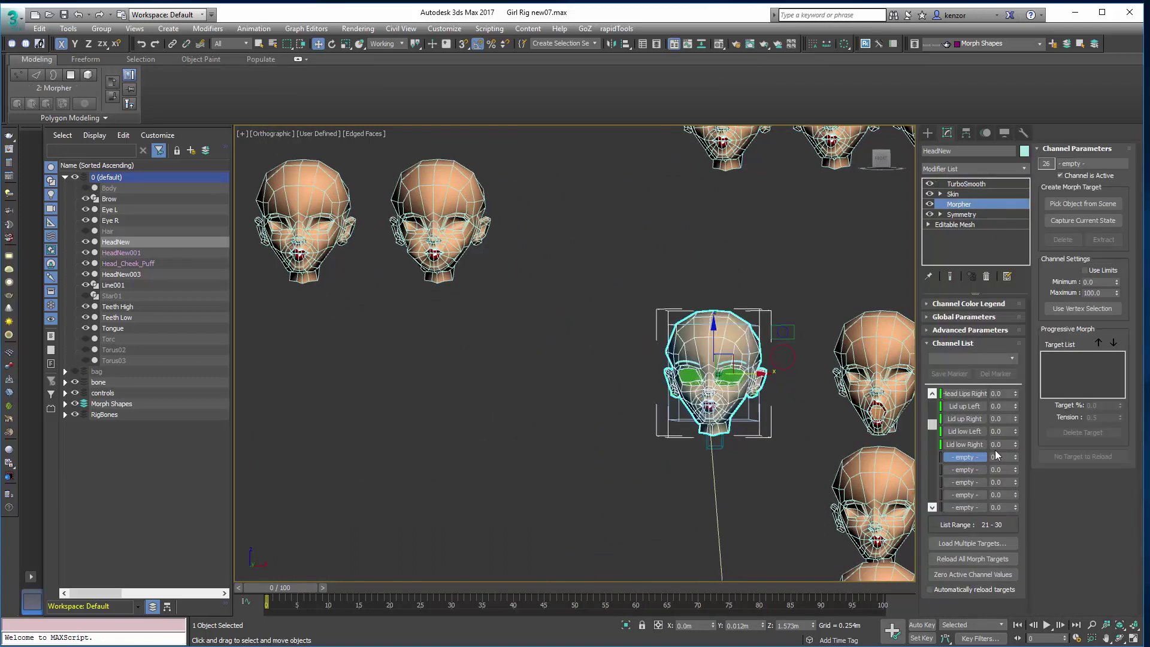
left_click(1073, 204)
left_click(485, 267)
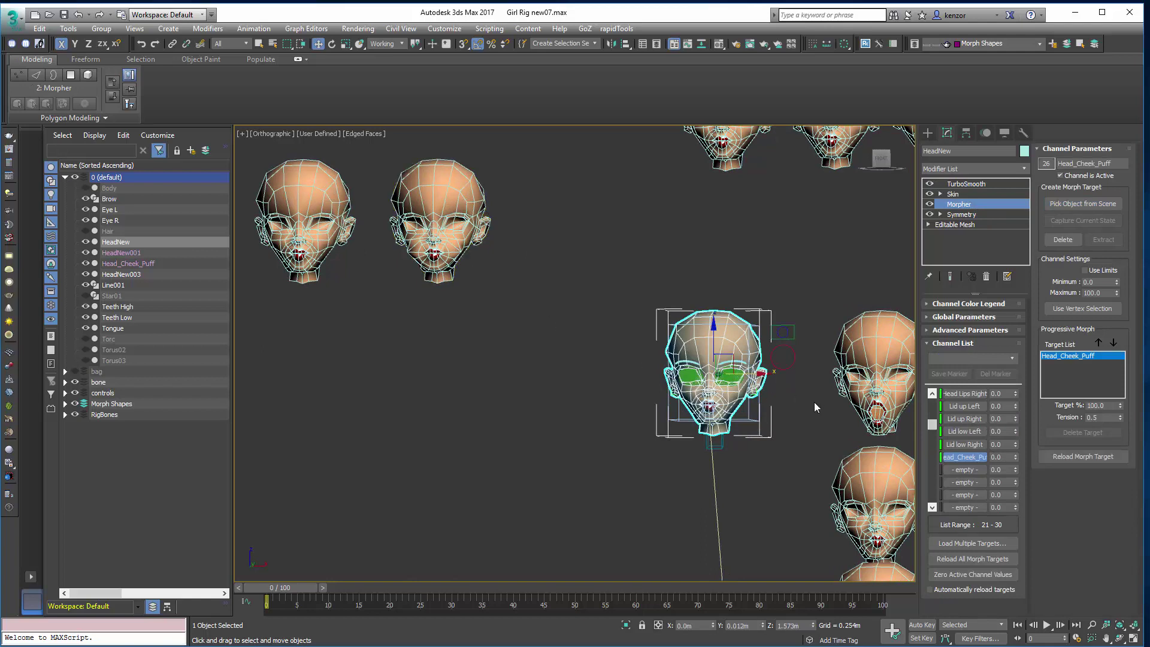
key("z")
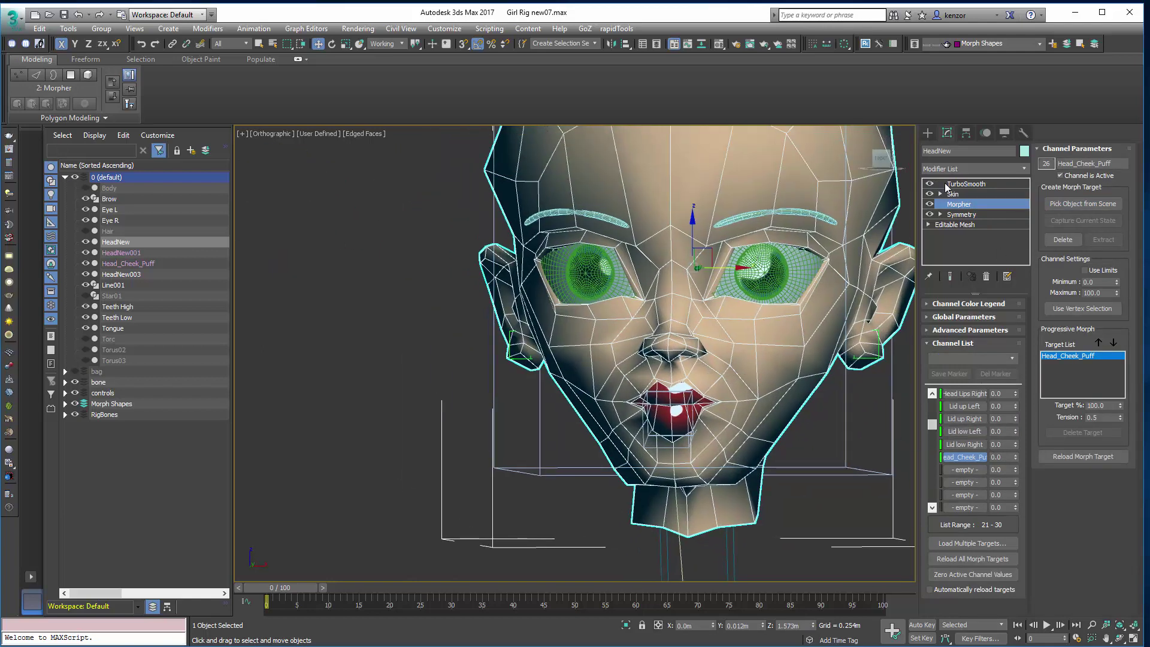
Step: Show HeadNew's end result without edged faces and test the Head_Cheek_Puff channel, ending with its value at 0
left_click(951, 276)
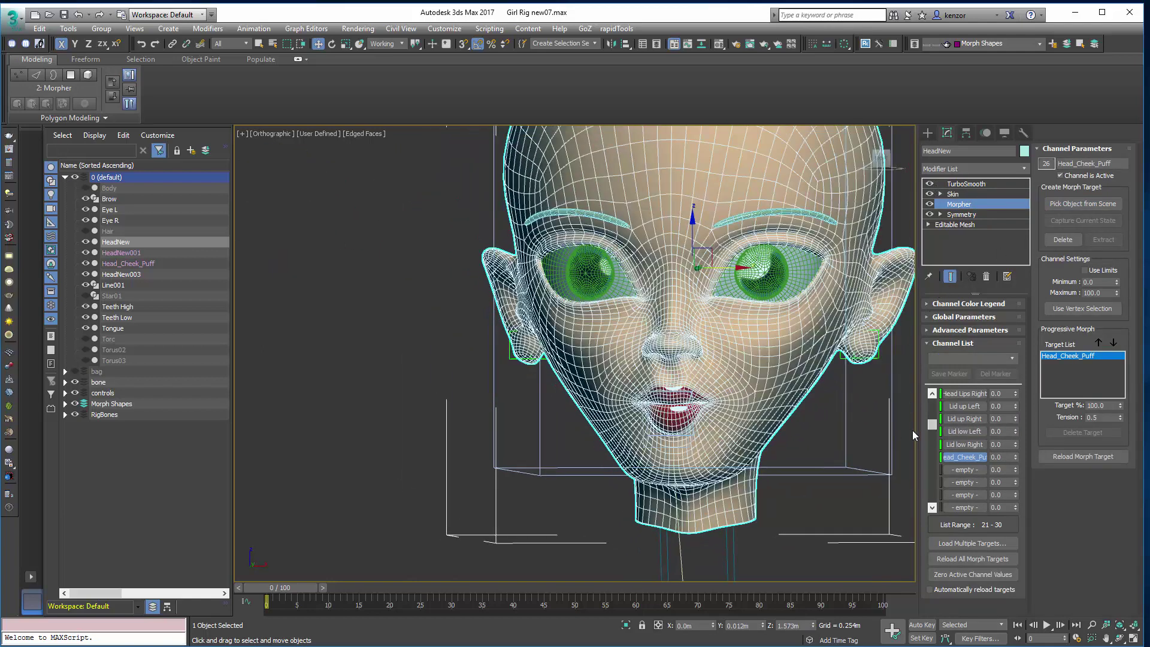
key("F4")
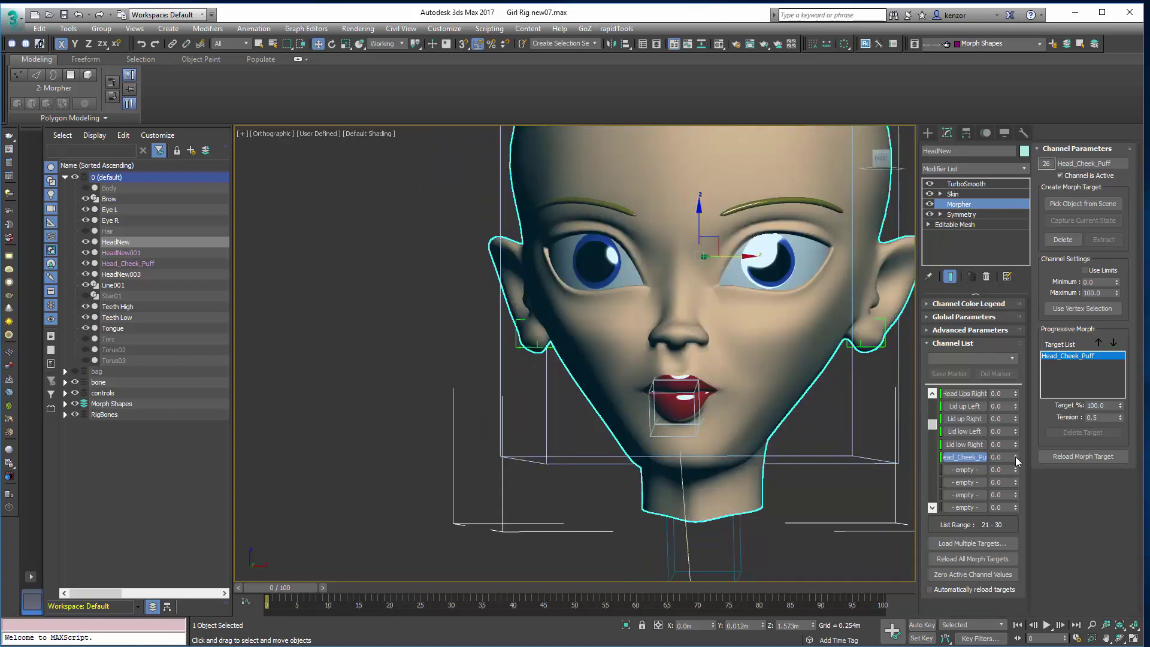
mouse_move(1015, 457)
left_mouse_down()
mouse_move(1023, 368)
mouse_move(1032, 376)
mouse_move(1015, 461)
left_mouse_up()
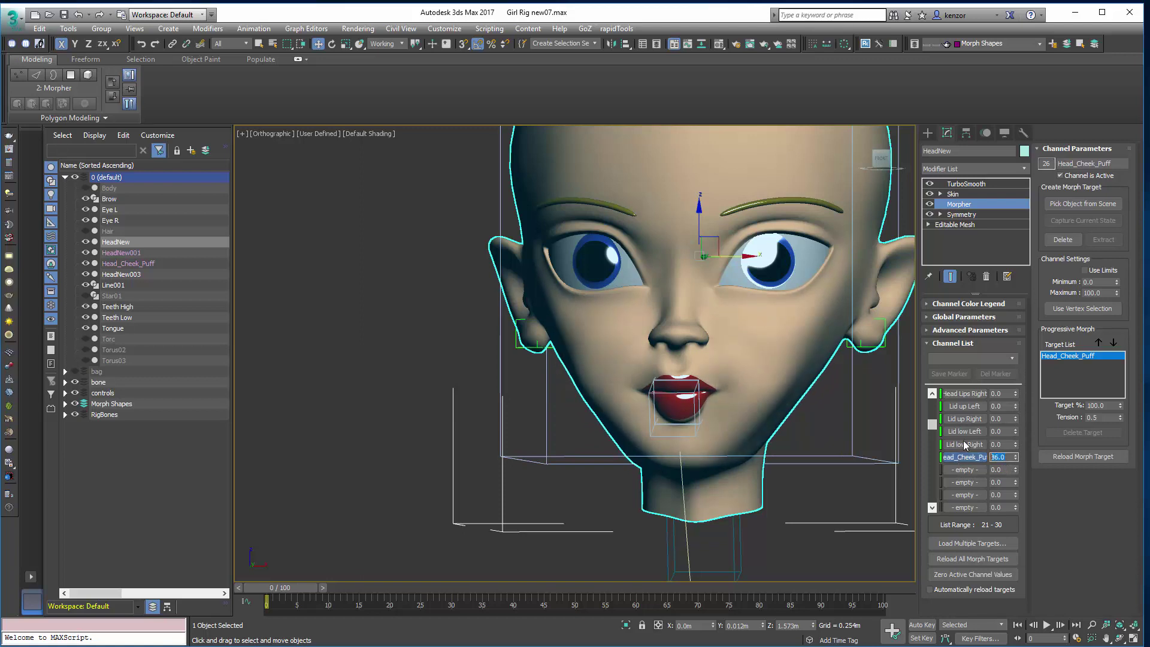
key("Return")
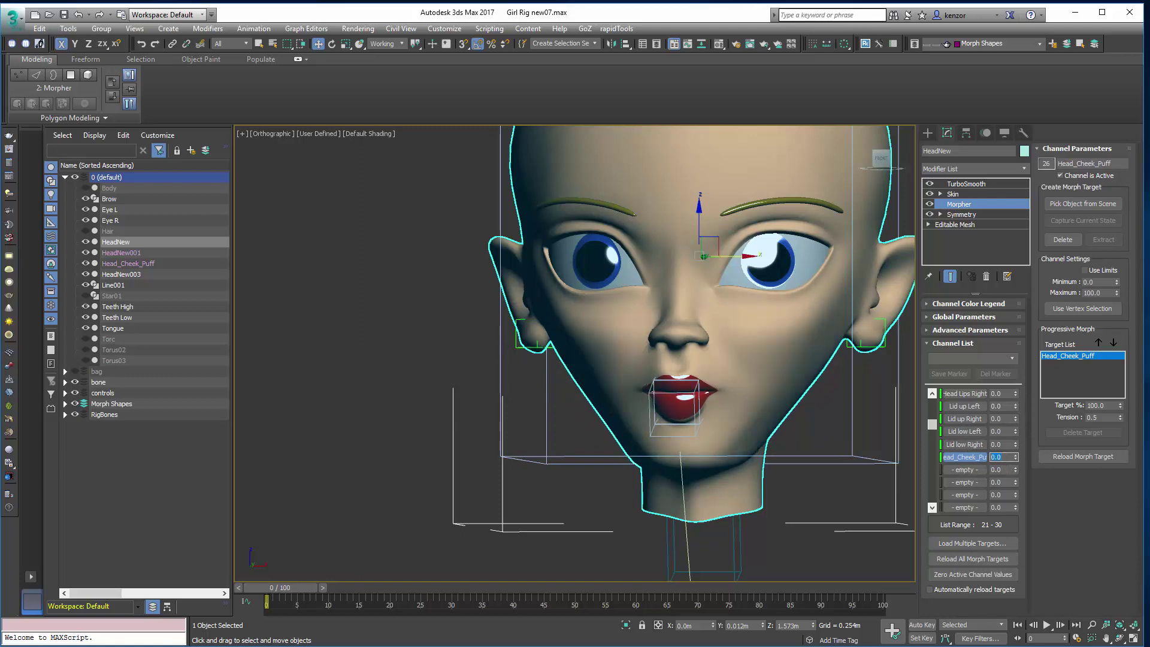
Step: Copy the neutral head HeadNew003 and place the copy below the Head_Cheek_Puff head in the front view
scroll(507, 377, "down", 4)
middle_click_drag(419, 353, 643, 434, "alt")
scroll(470, 354, "down", 4)
middle_click_drag(327, 225, 514, 337)
left_click(883, 166)
mouse_move(607, 309)
middle_mouse_down()
mouse_move(682, 333)
mouse_move(598, 306)
middle_mouse_up()
scroll(578, 300, "up", 2)
left_click(590, 259)
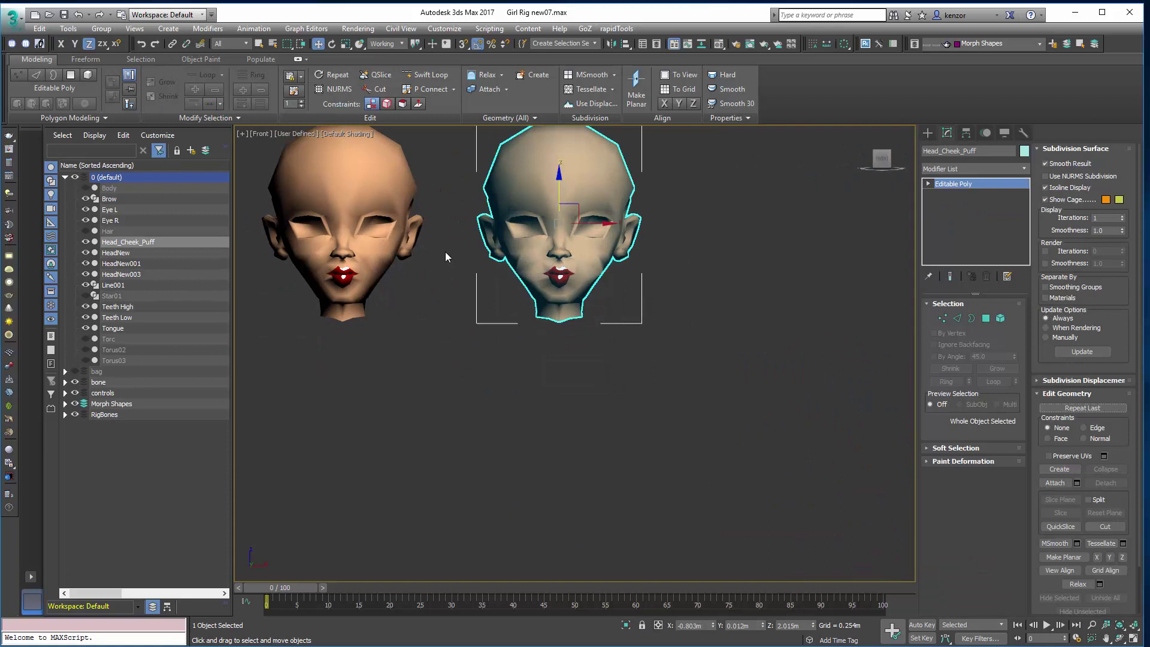
left_click(377, 252)
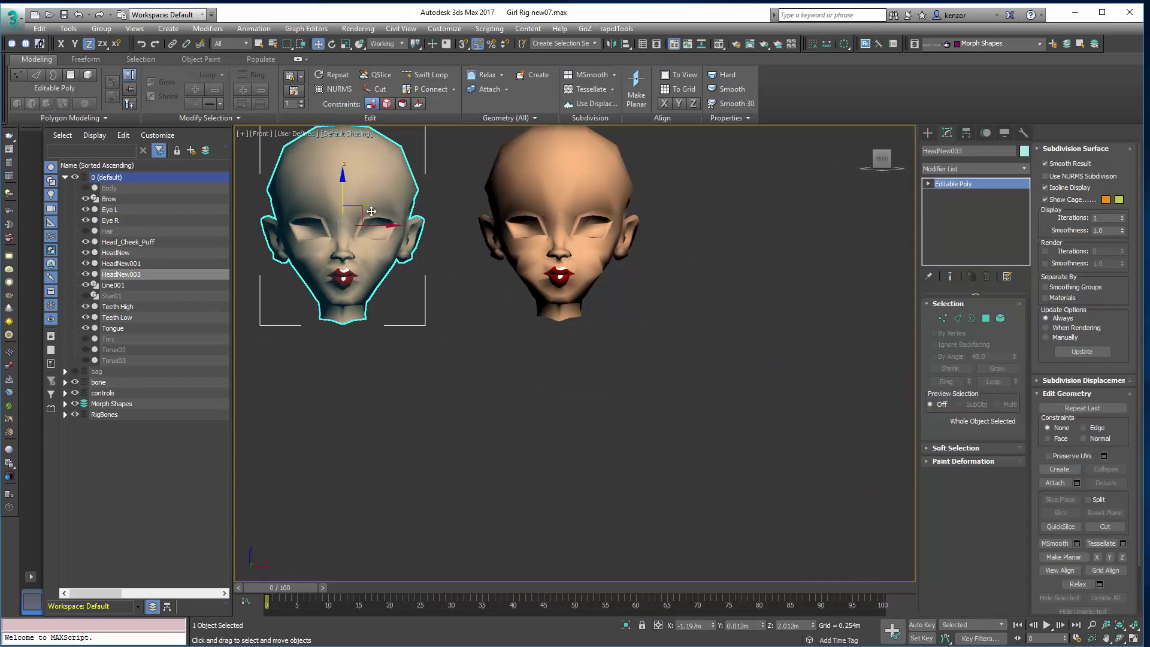
mouse_move(378, 297)
left_mouse_down("shift")
mouse_move(516, 527)
mouse_move(587, 528)
left_mouse_up("shift")
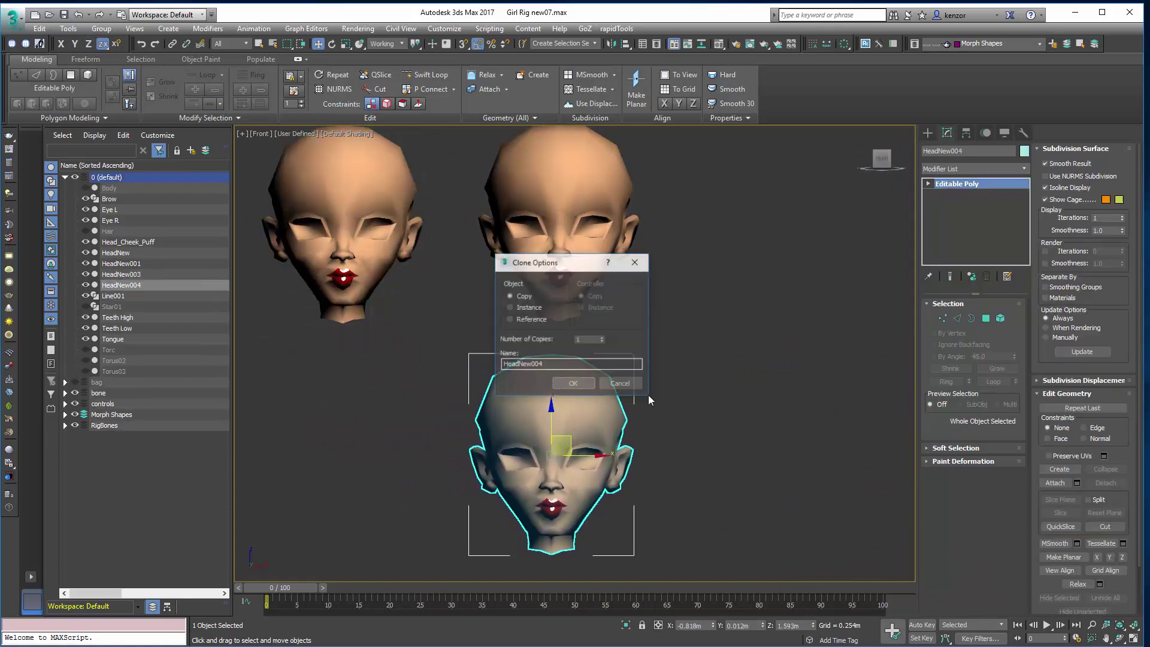
left_click(573, 383)
middle_click_drag(635, 352, 638, 335)
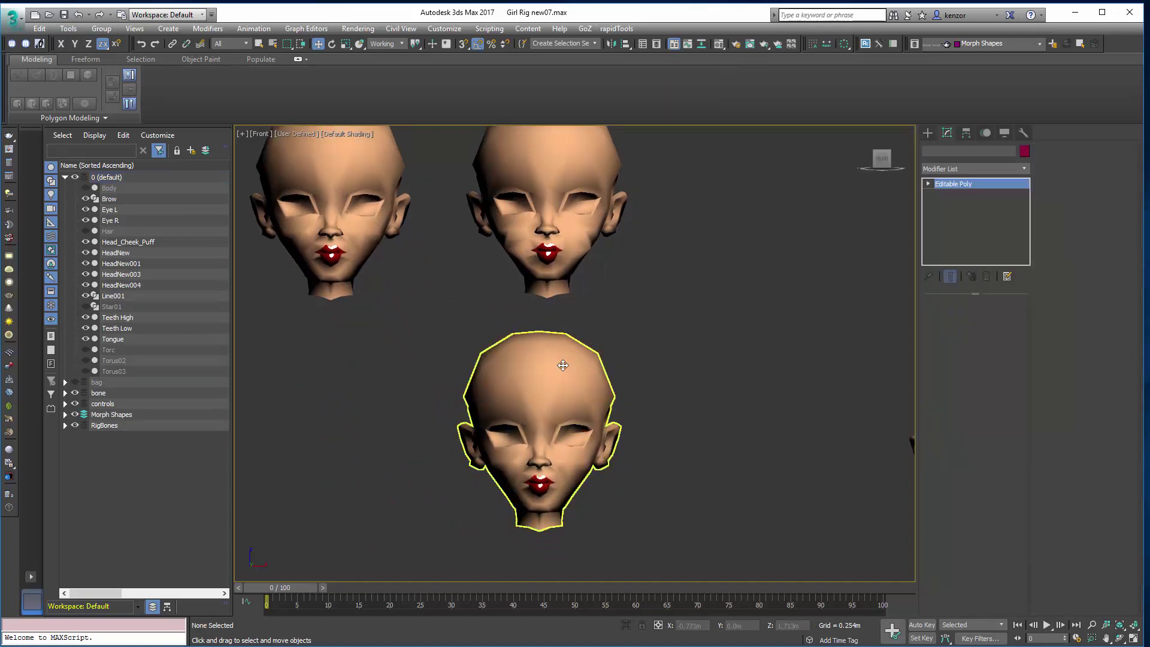
Step: Add a Morpher modifier to the copied head HeadNew004
left_click(1022, 172)
type("mo")
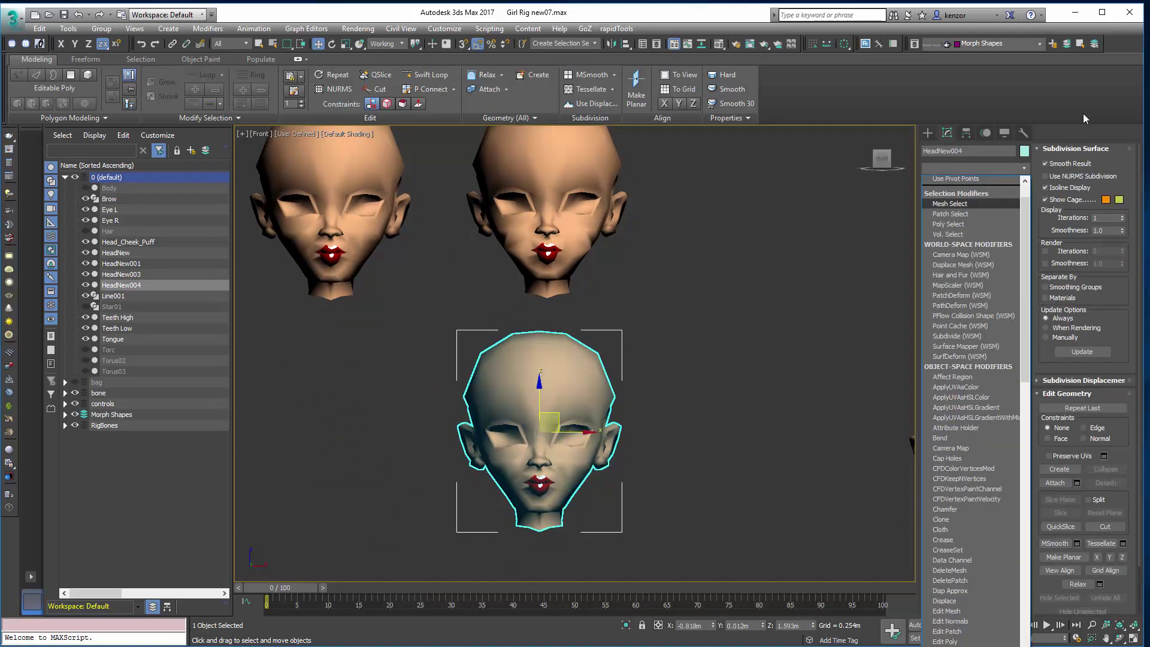
key("Return")
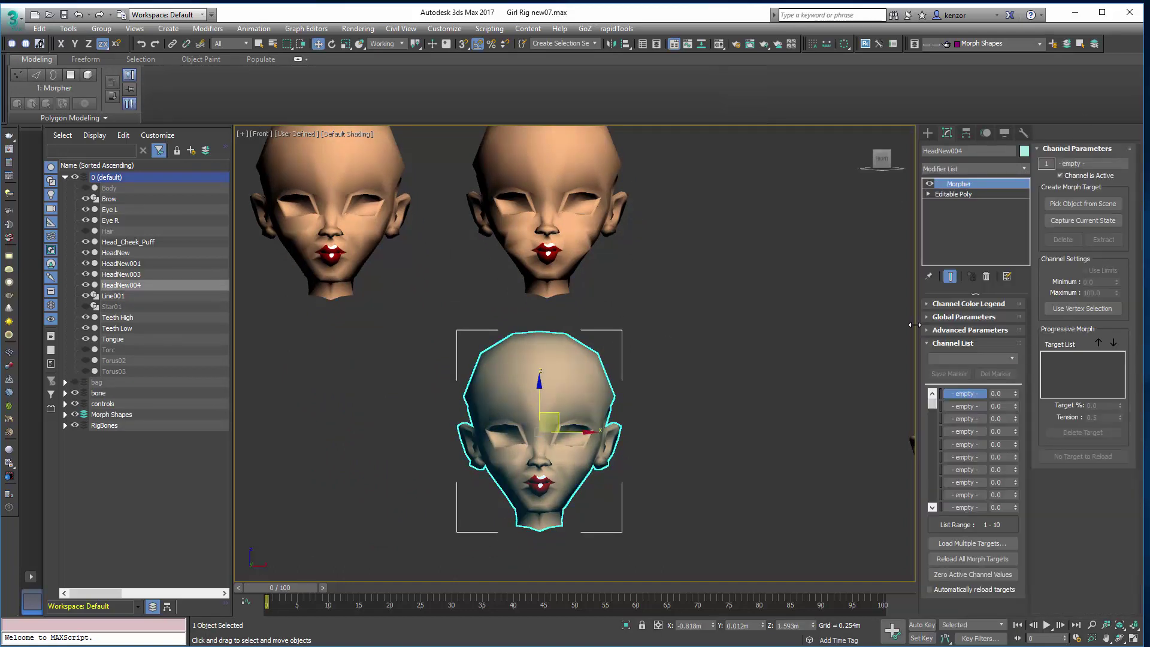
Step: Assign Head_Cheek_Puff as the morph target of channel 1 and set the channel's value to 100
middle_click_drag(827, 318, 738, 308)
left_click(1071, 204)
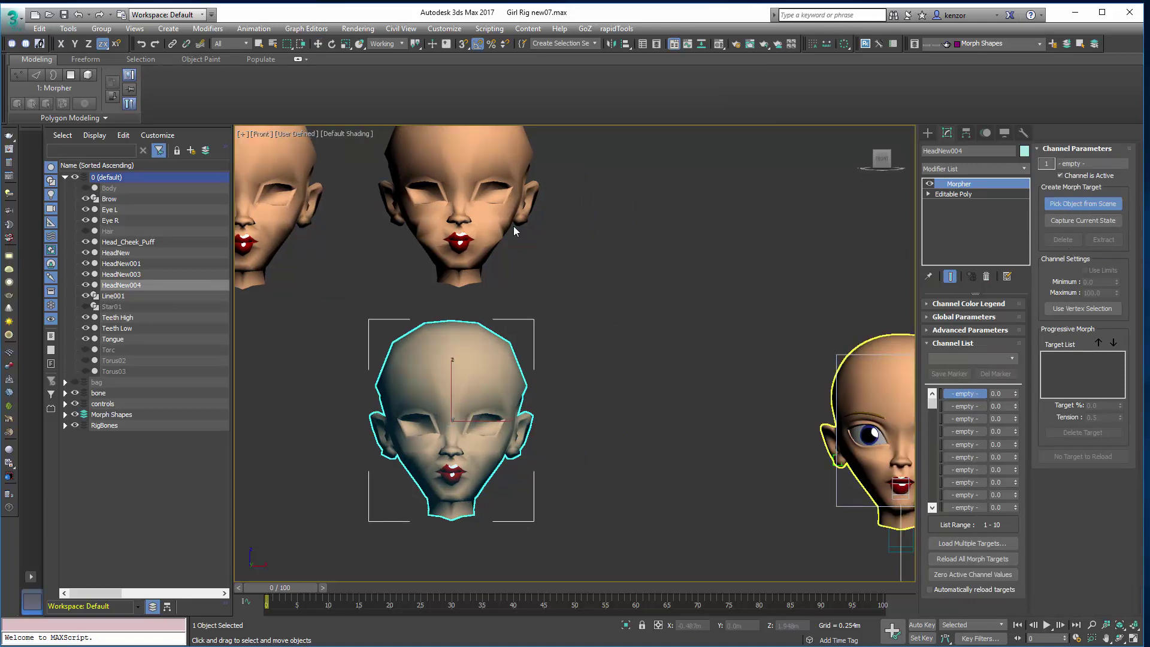
left_click(483, 220)
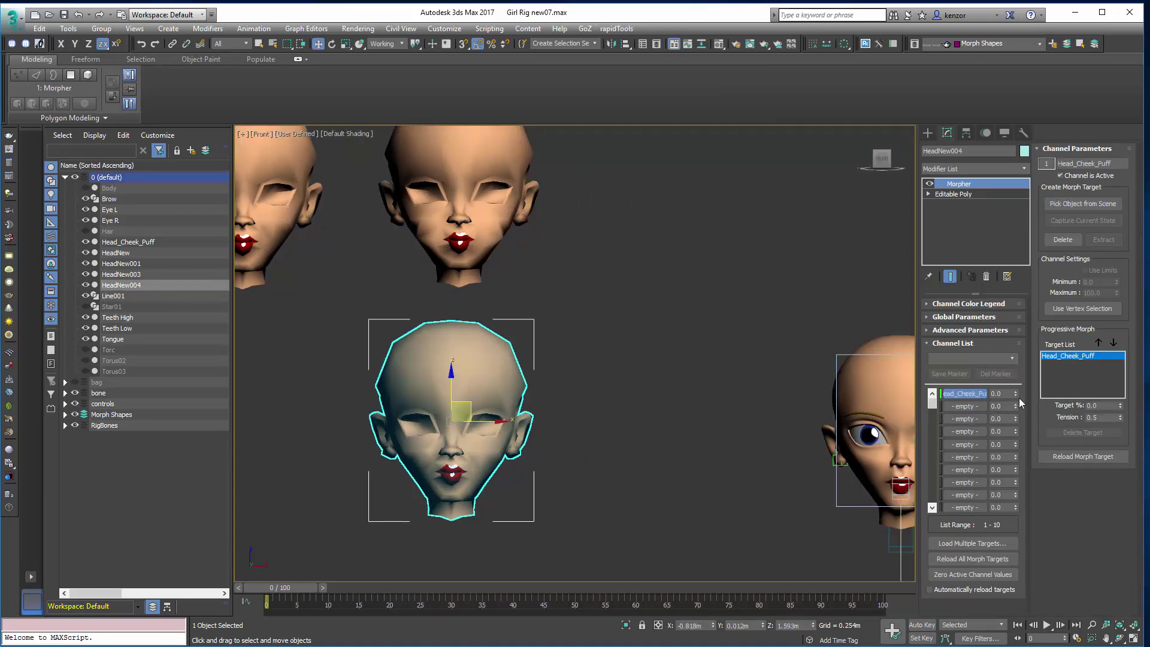
left_click_drag(1017, 395, 1019, 337)
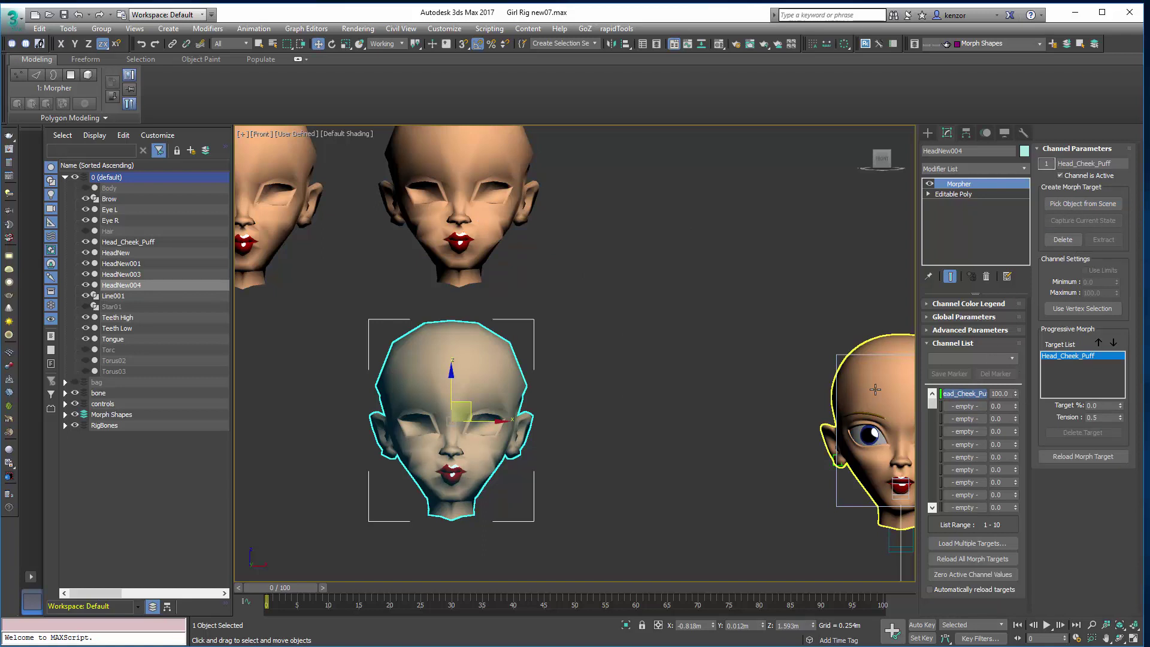
middle_click_drag(645, 400, 720, 394)
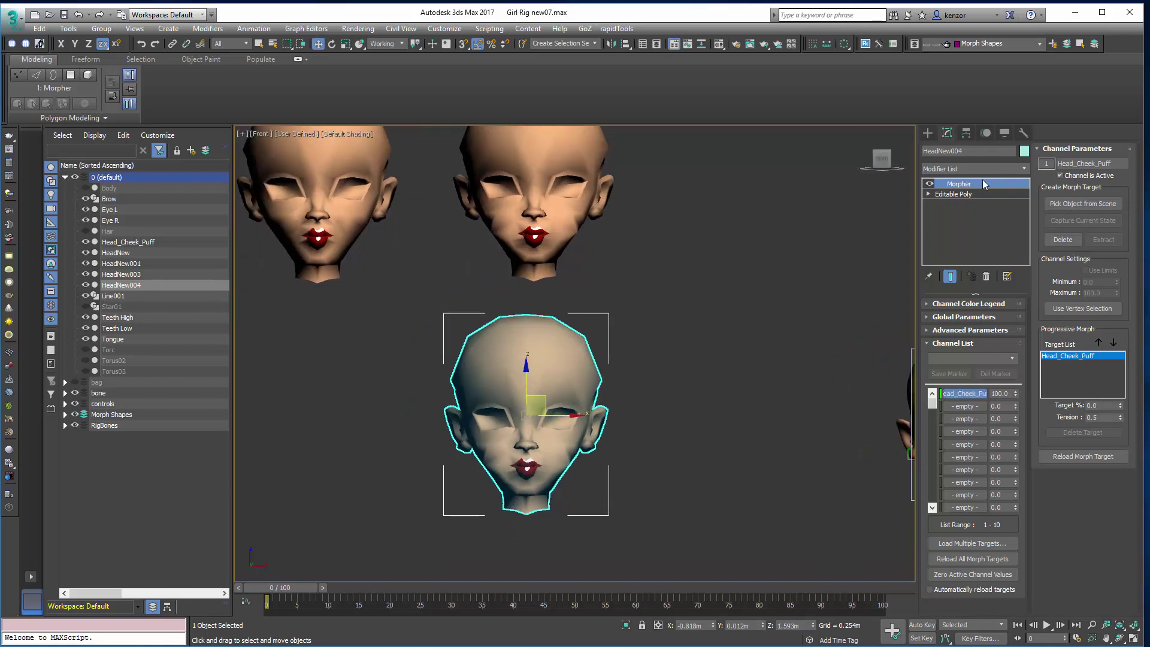
Step: Add a Vol. Select modifier beneath the Morpher in HeadNew004's stack and set its stack selection level to Vertex
left_click(1027, 168)
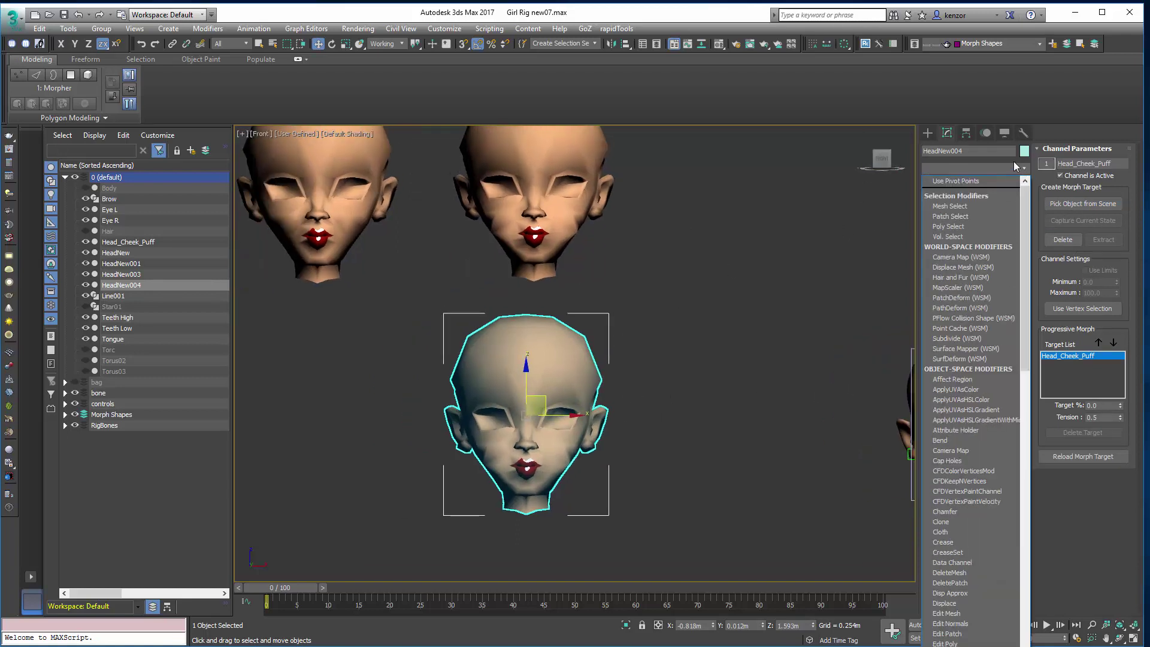
key("v")
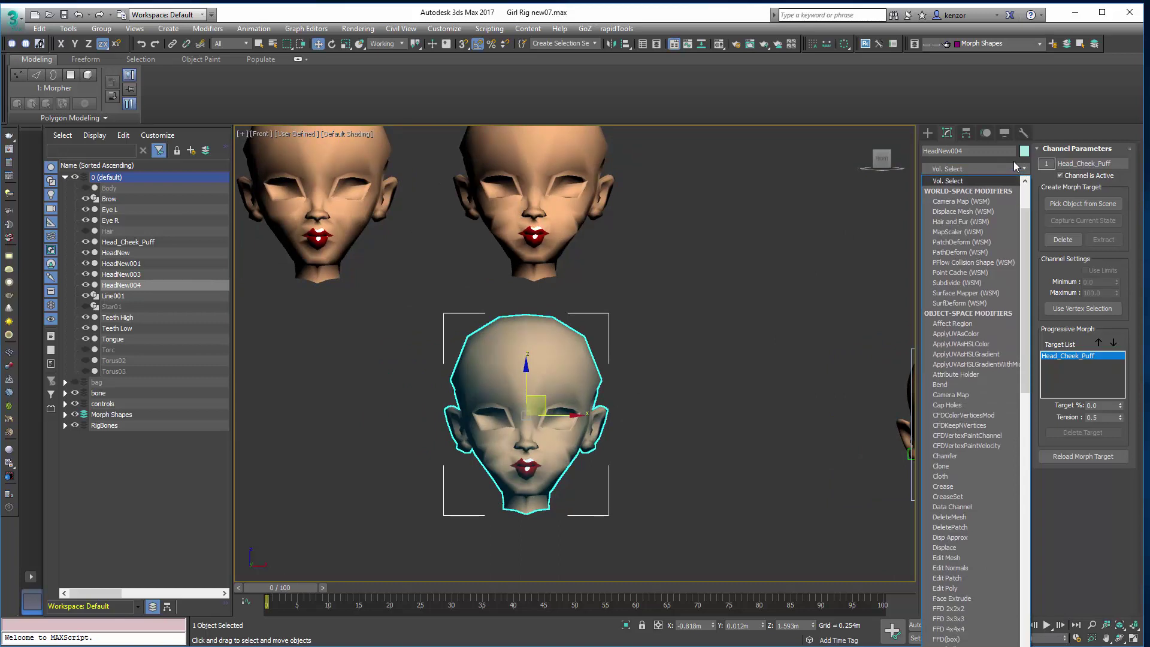
key("Return")
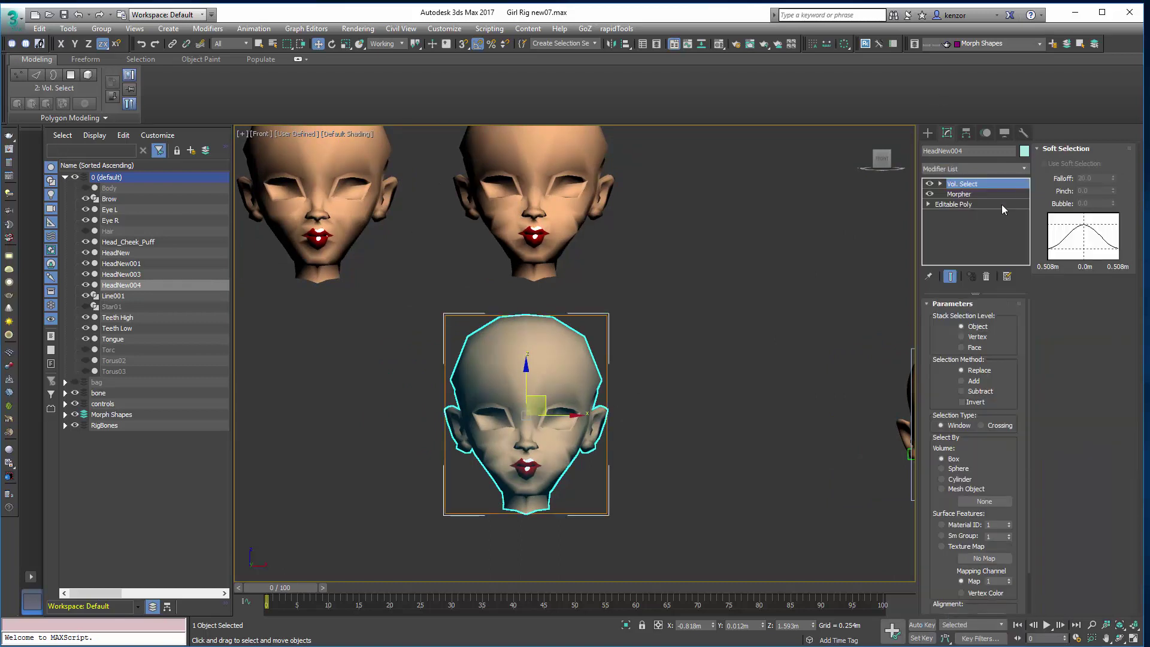
left_click_drag(984, 203, 986, 205)
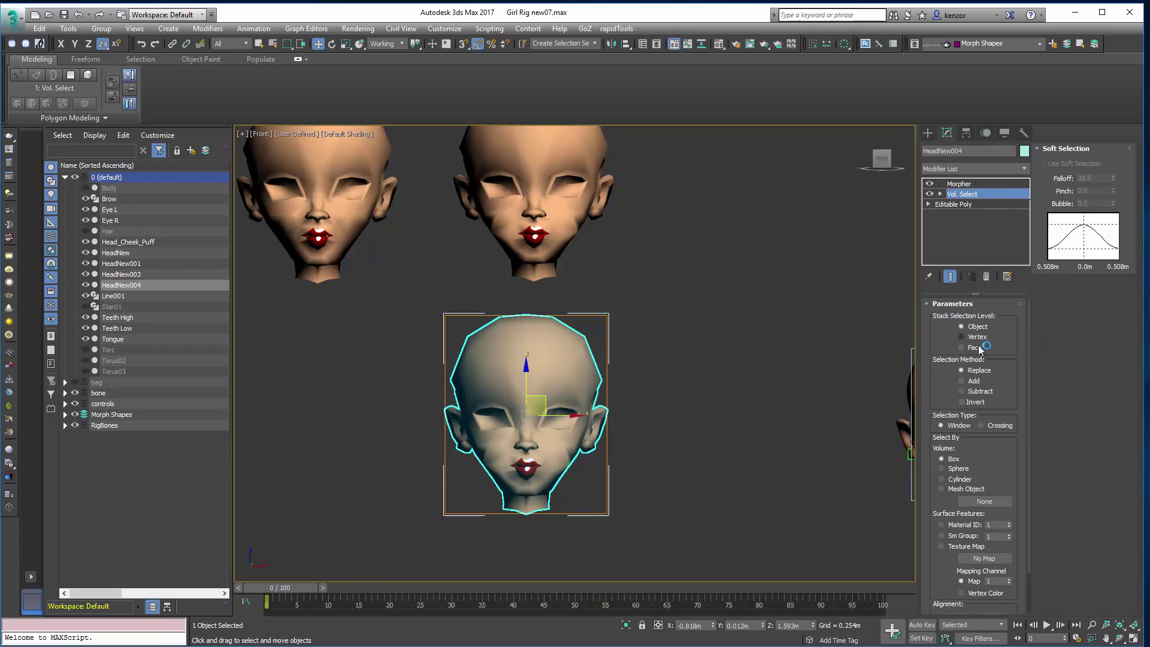
middle_click_drag(707, 394, 750, 343)
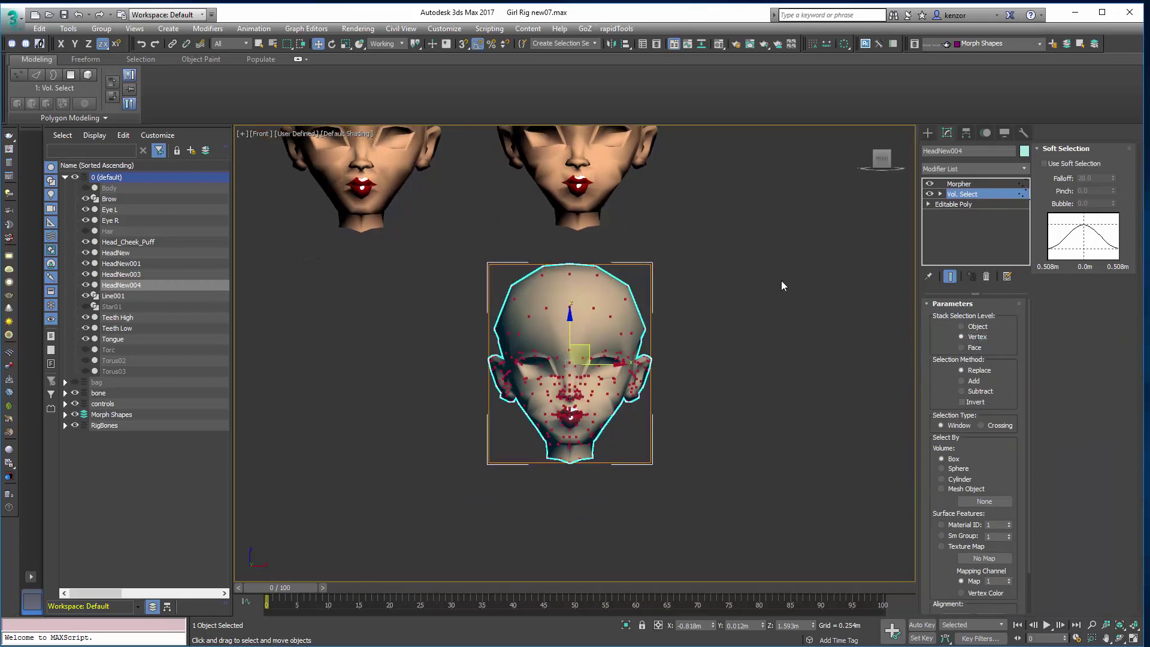
scroll(717, 311, "up", 2)
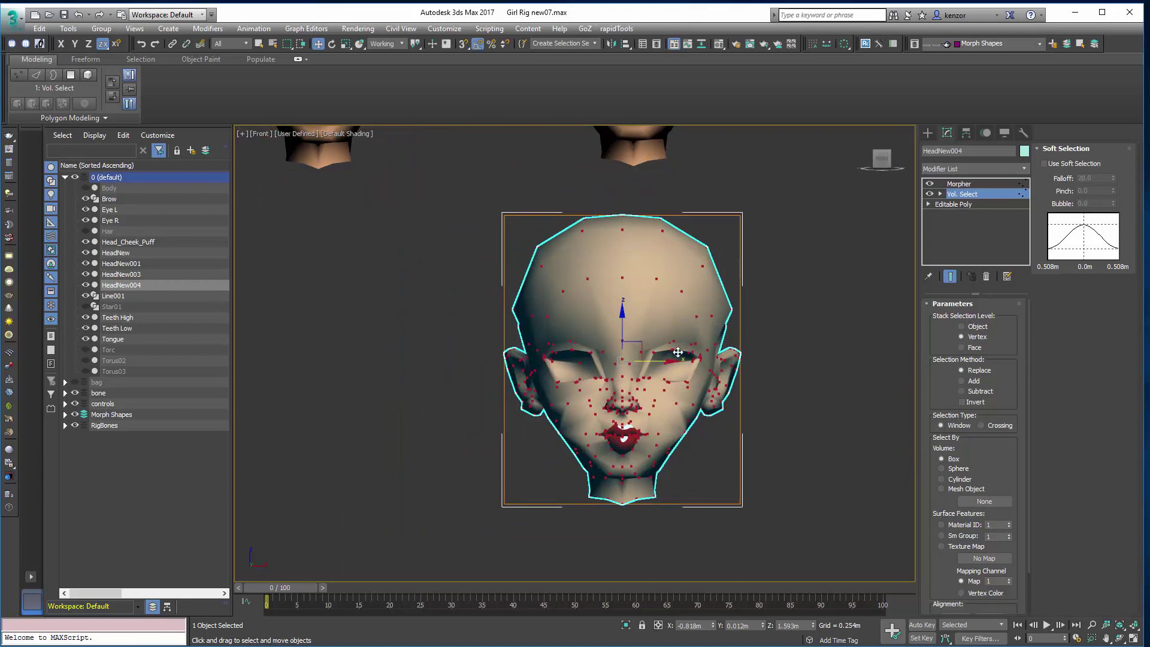
Step: Move the Vol. Select gizmo about -0.15 m along X so it selects only the vertices of the character's right half
left_click(953, 205)
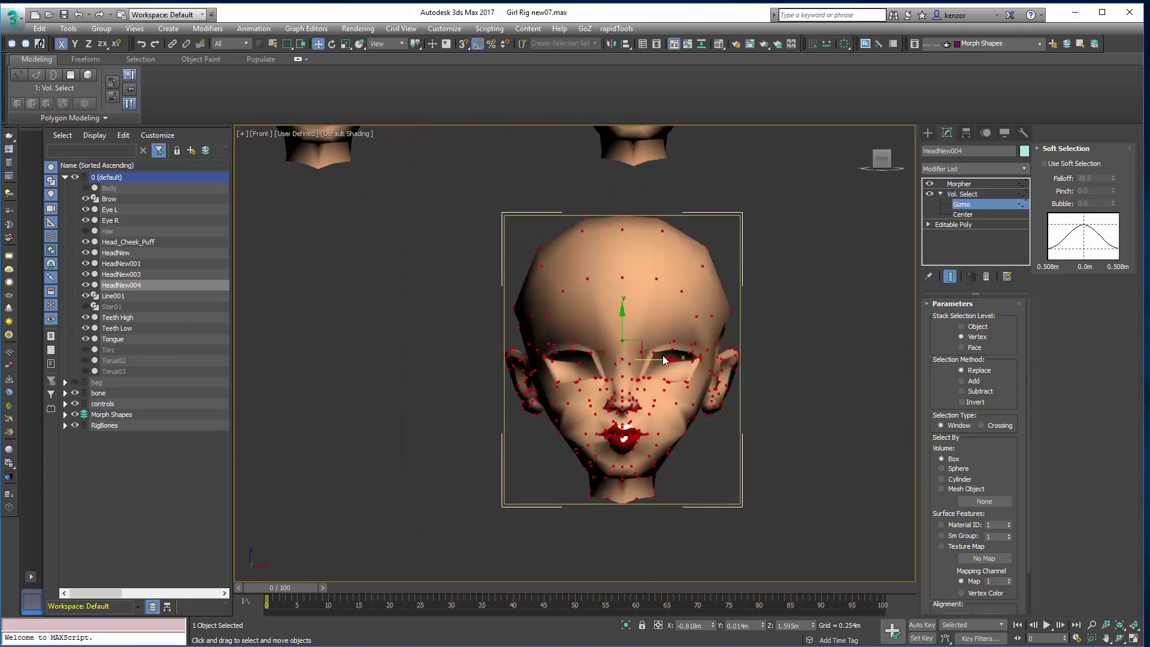
left_click_drag(658, 361, 551, 370)
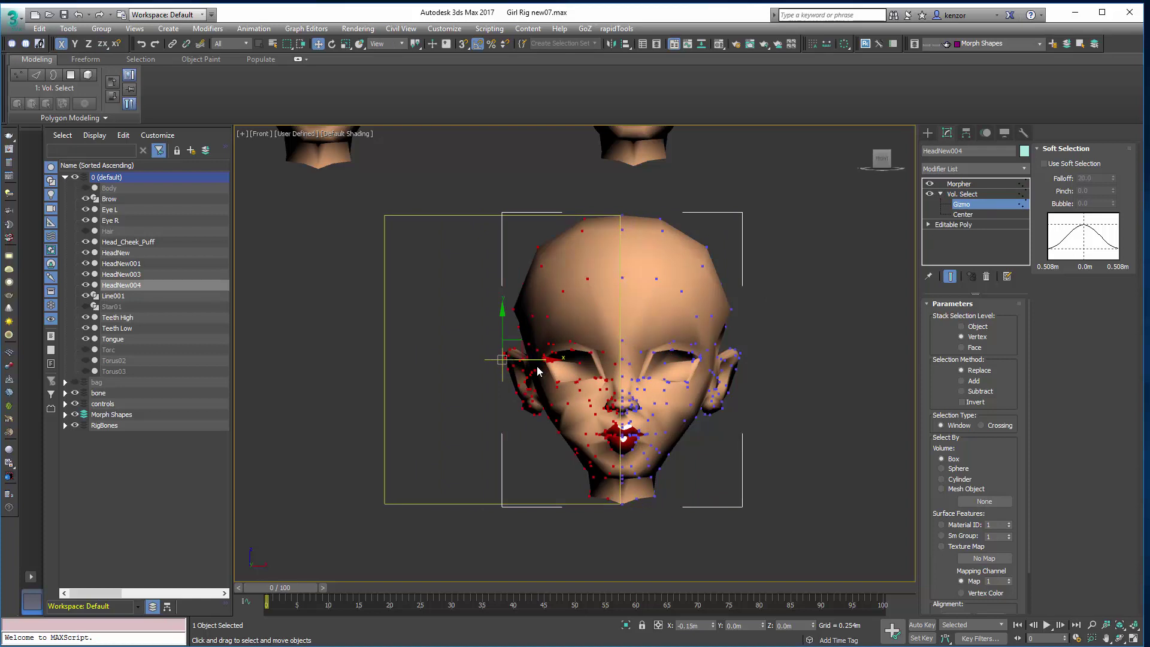
middle_click_drag(538, 370, 576, 379, "alt")
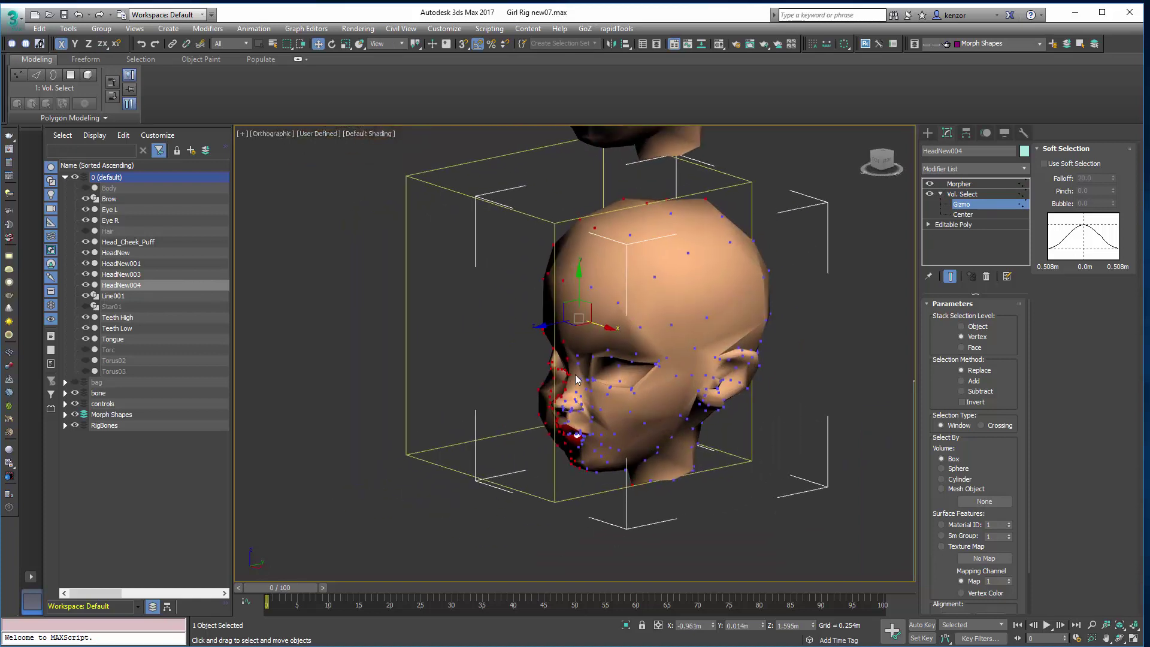
scroll(576, 377, "up", 4)
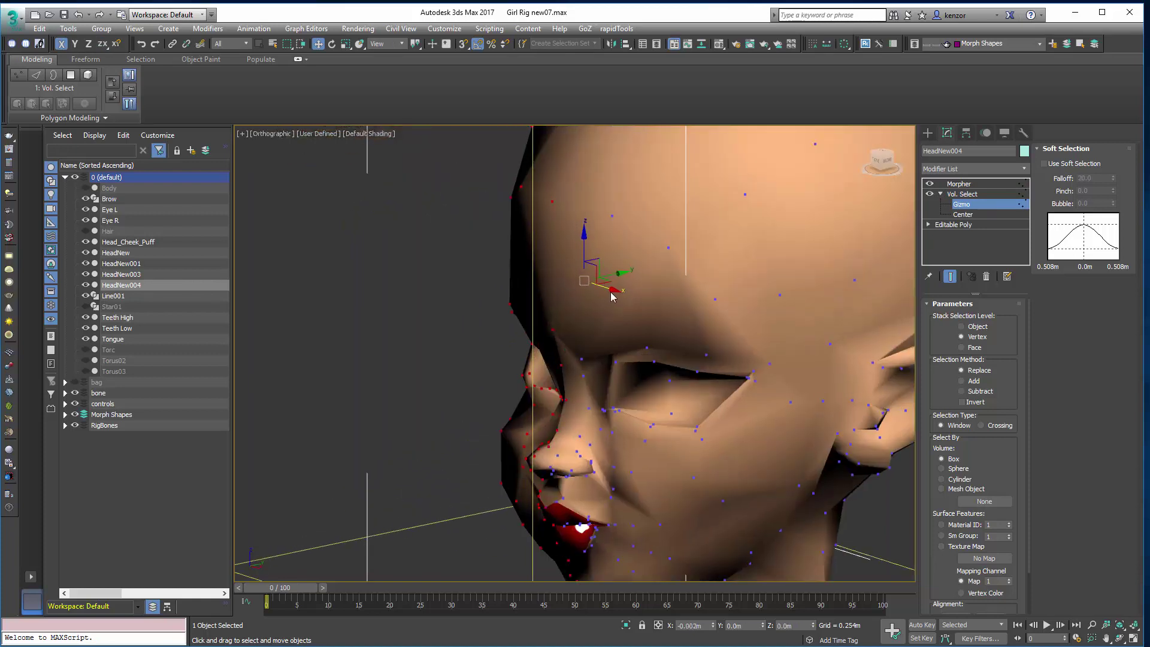
scroll(603, 336, "down", 4)
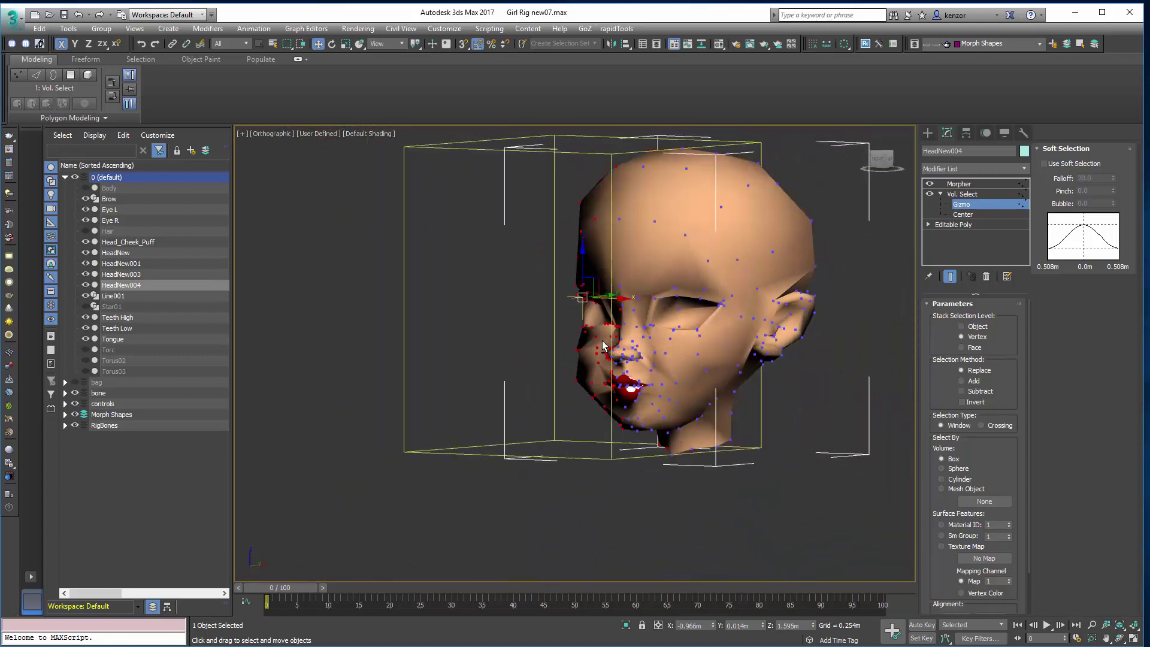
middle_click_drag(602, 347, 687, 351, "alt")
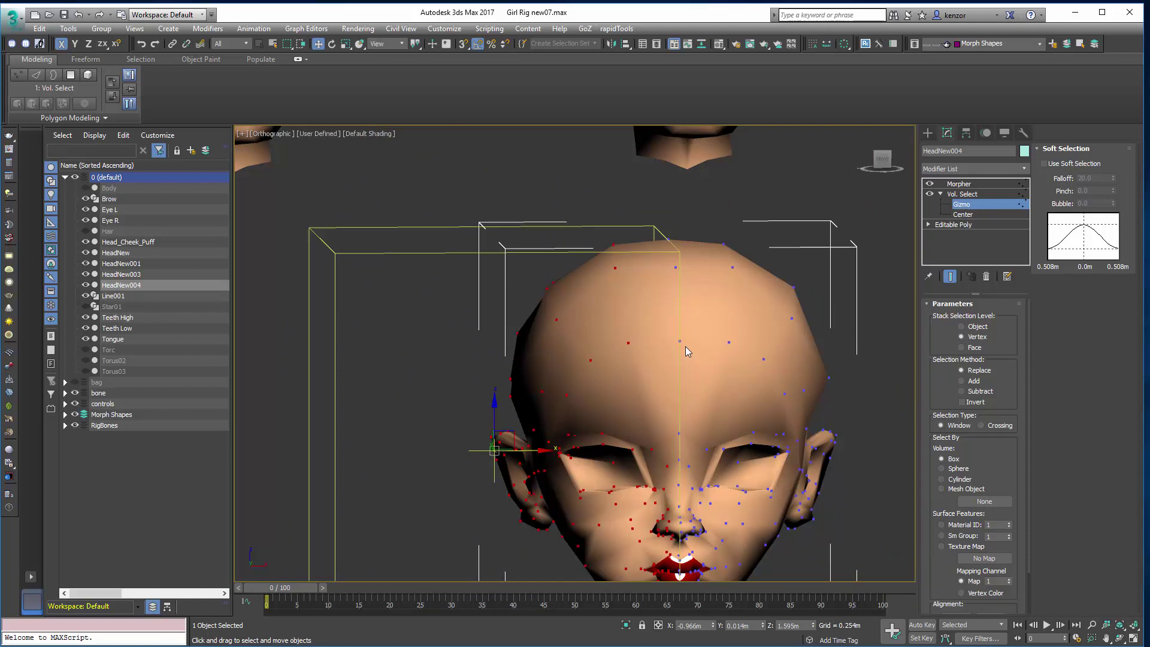
scroll(685, 346, "down", 5)
left_click(886, 162)
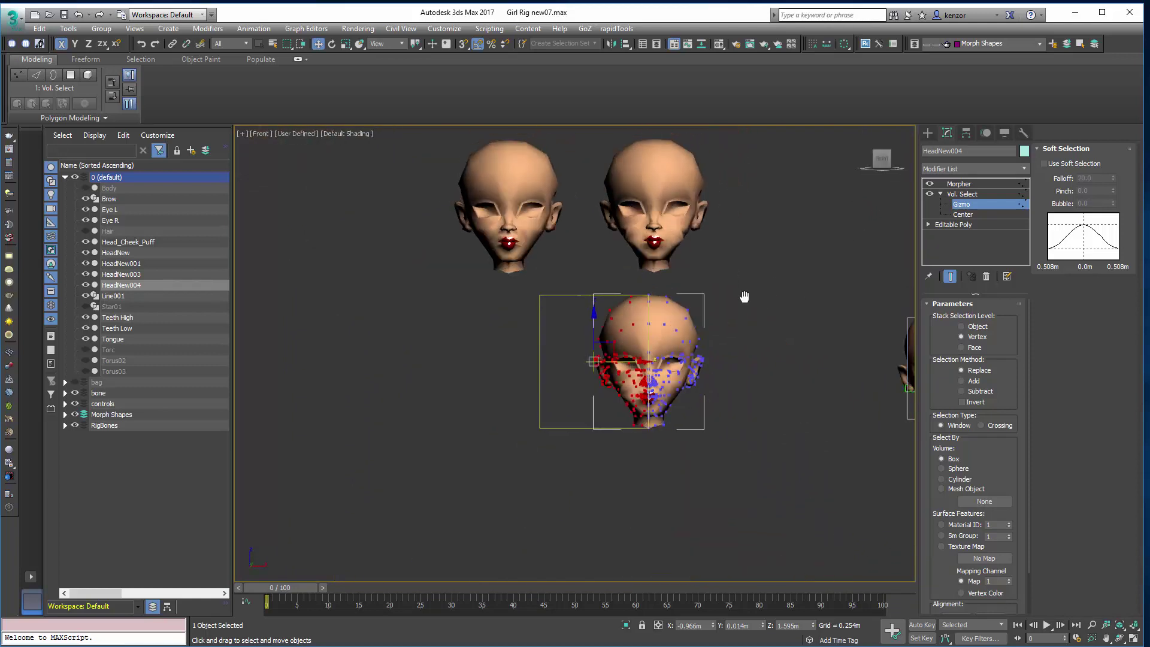
scroll(742, 296, "up", 2)
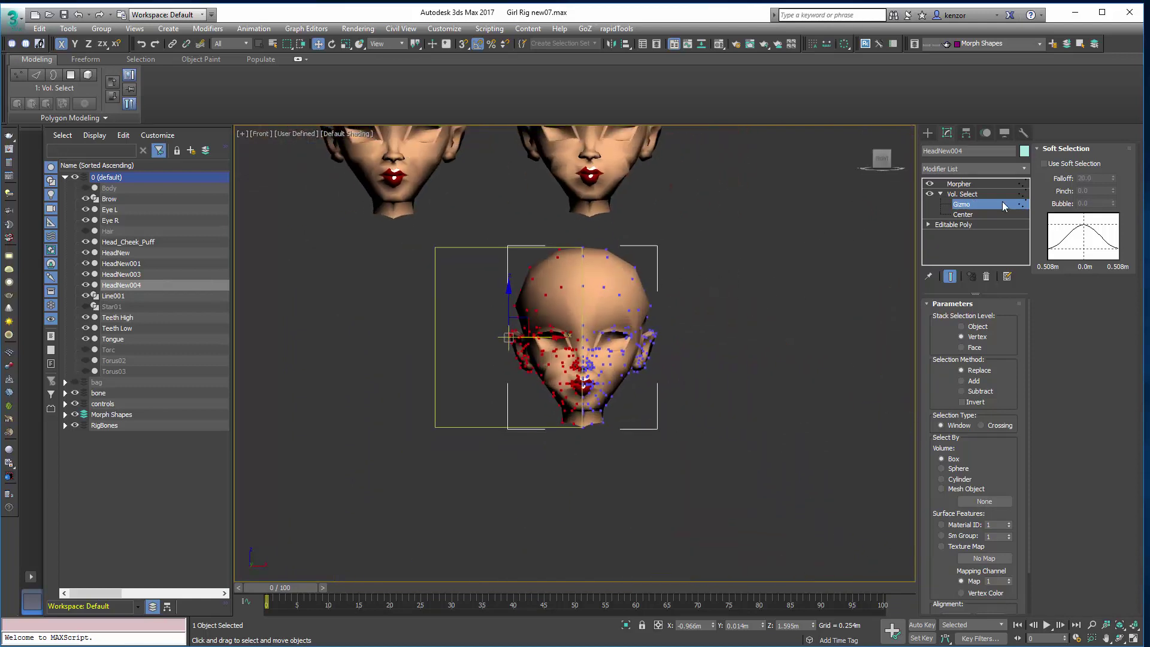
left_click(962, 194)
Step: Copy the half-selected head HeadNew004 straight down along the Z axis
left_click(961, 184)
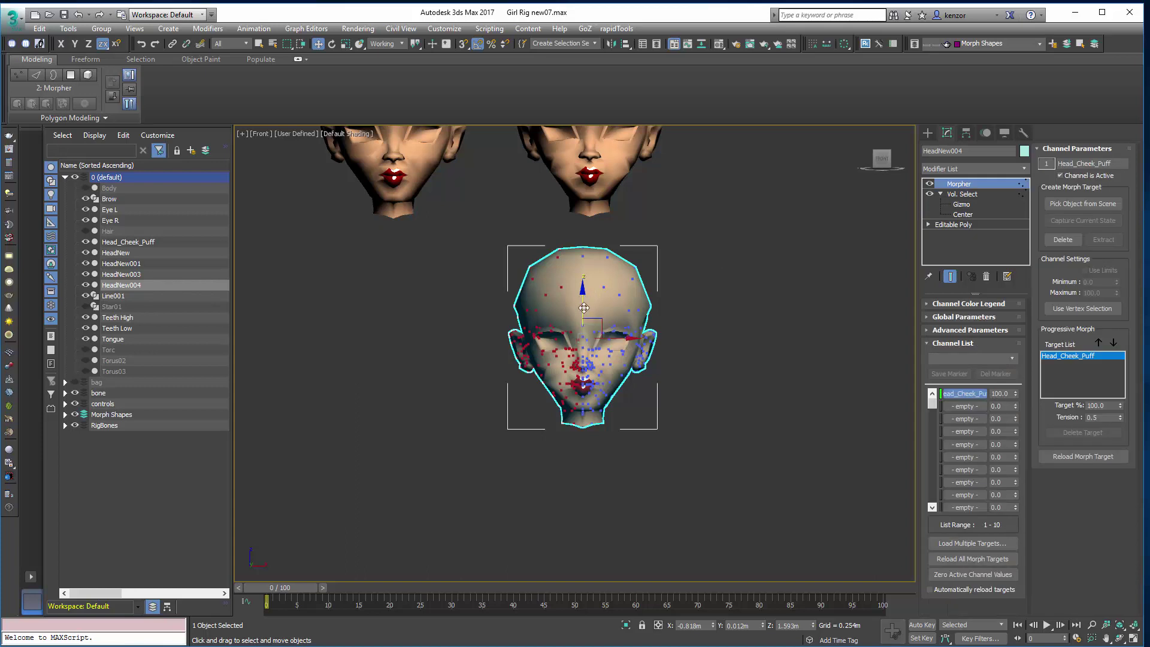
left_click_drag(598, 327, 598, 505)
left_click(578, 383)
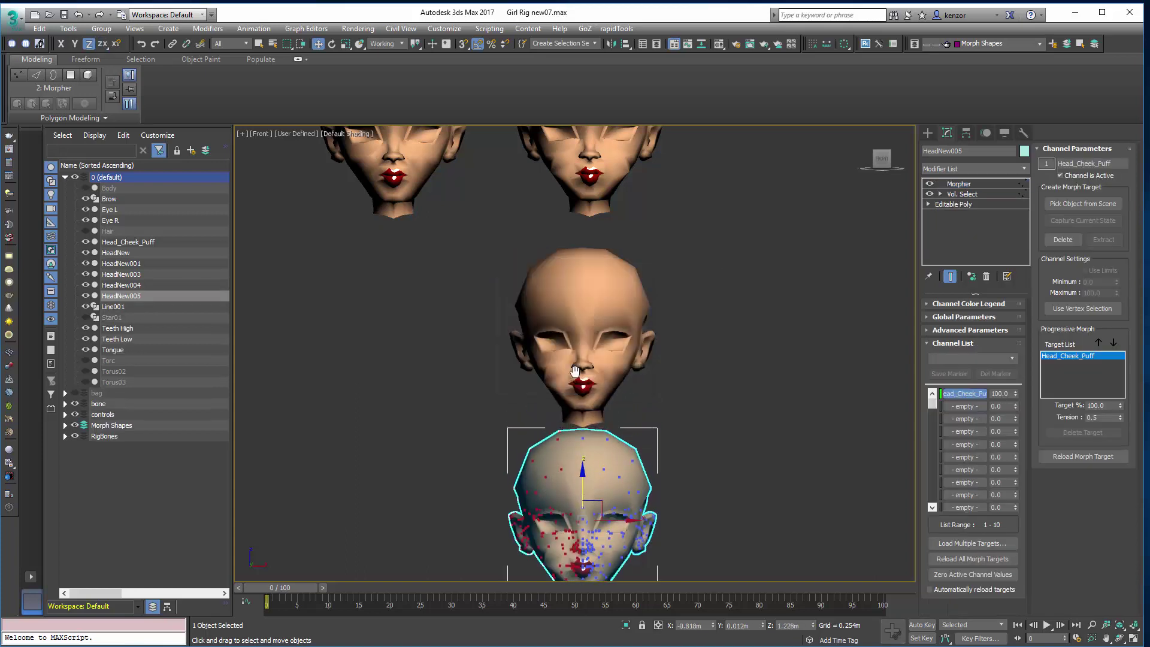
middle_click_drag(591, 445, 580, 336)
scroll(580, 336, "down", 4)
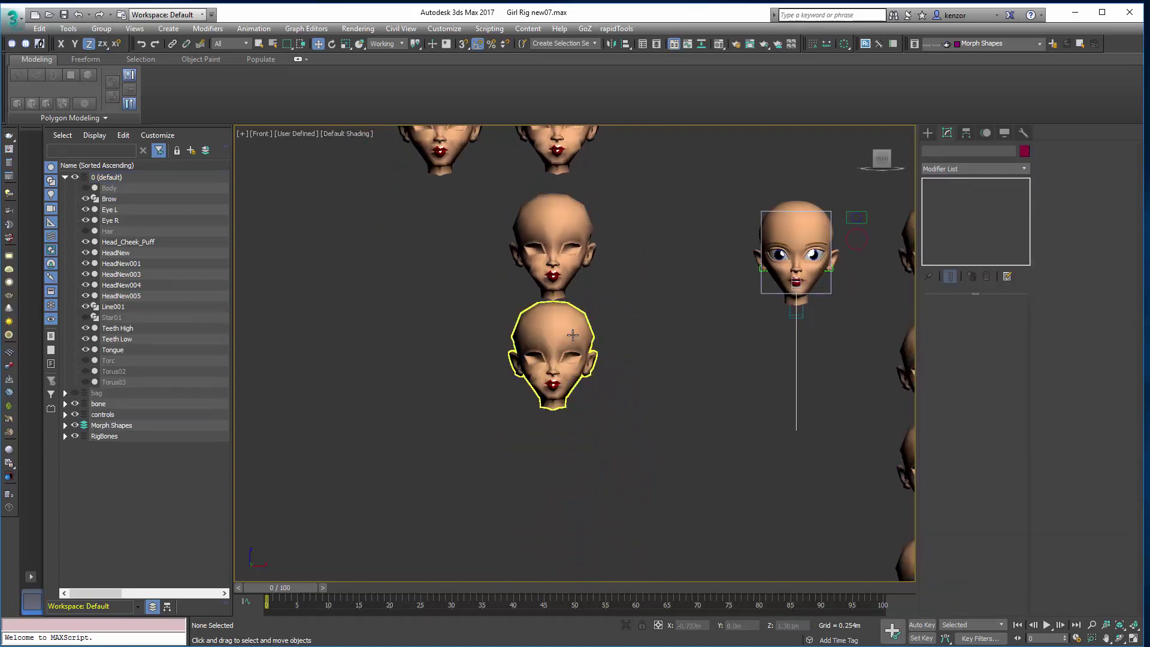
Step: Move HeadNew005's Vol. Select gizmo about 0.3 m along X to select the character's left half and turn off the end result display
left_click(994, 194)
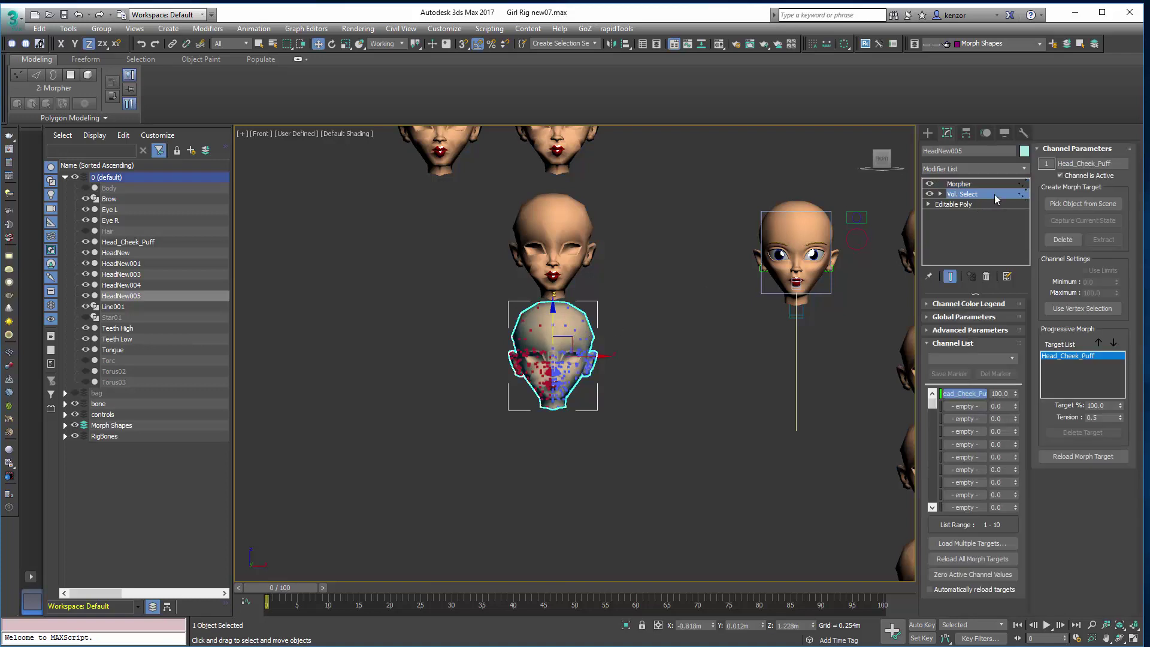
scroll(585, 346, "up", 4)
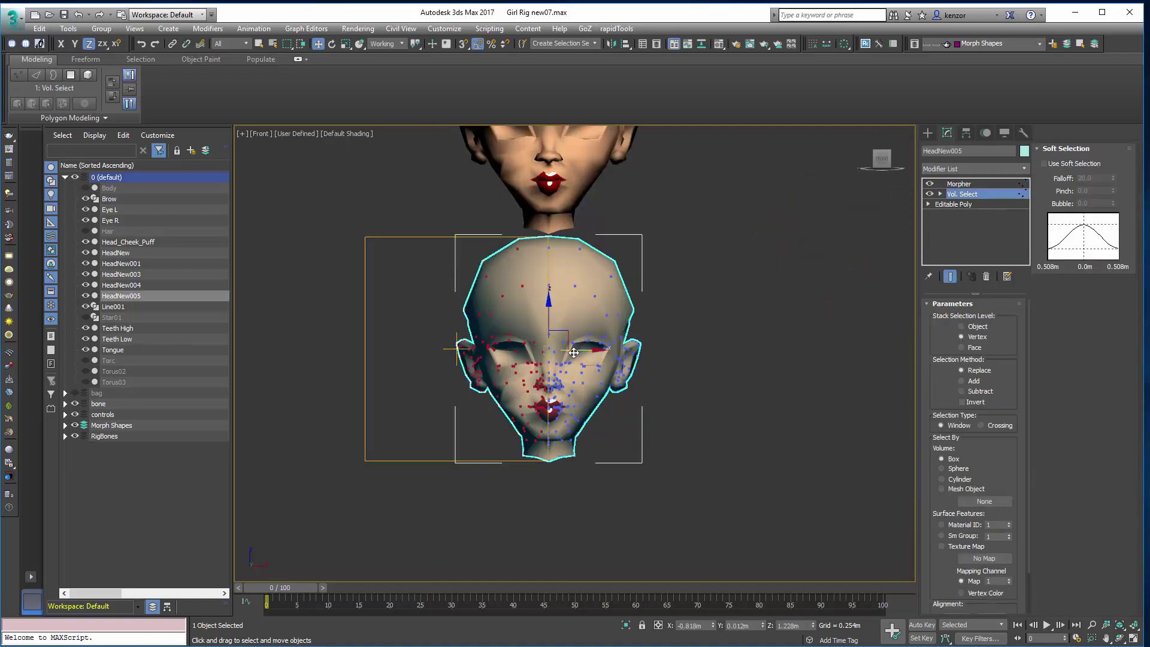
left_click_drag(573, 351, 678, 354)
left_click(941, 194)
left_click(962, 204)
scroll(677, 353, "down", 1)
middle_click_drag(677, 353, 623, 392)
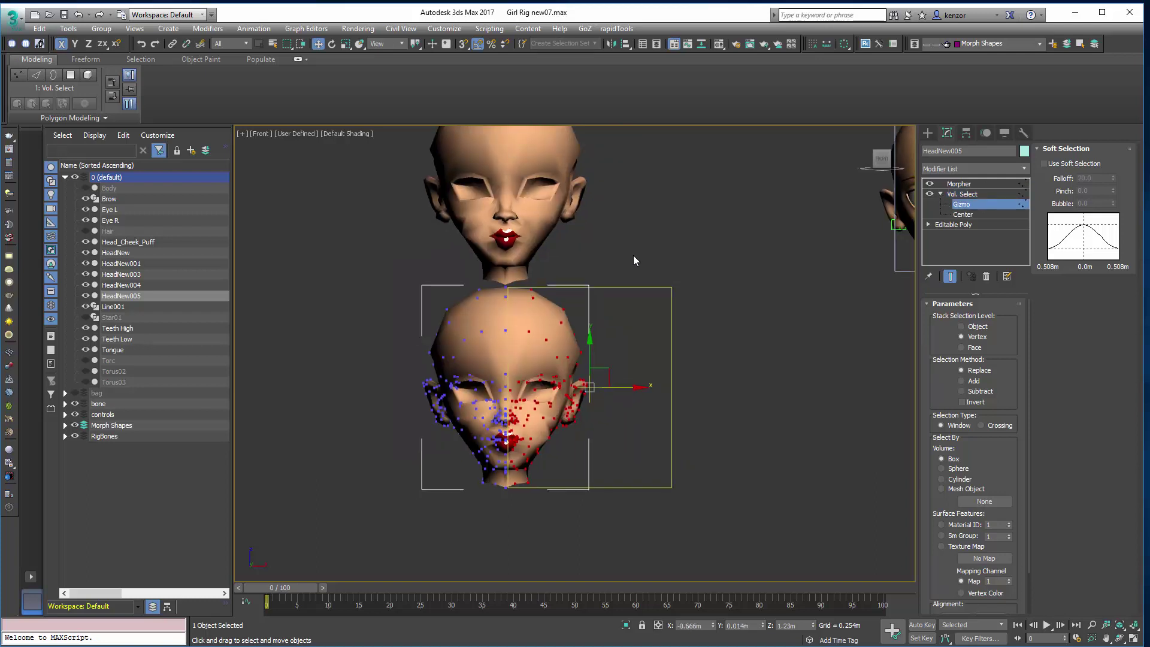
left_click(950, 276)
left_click(1026, 204)
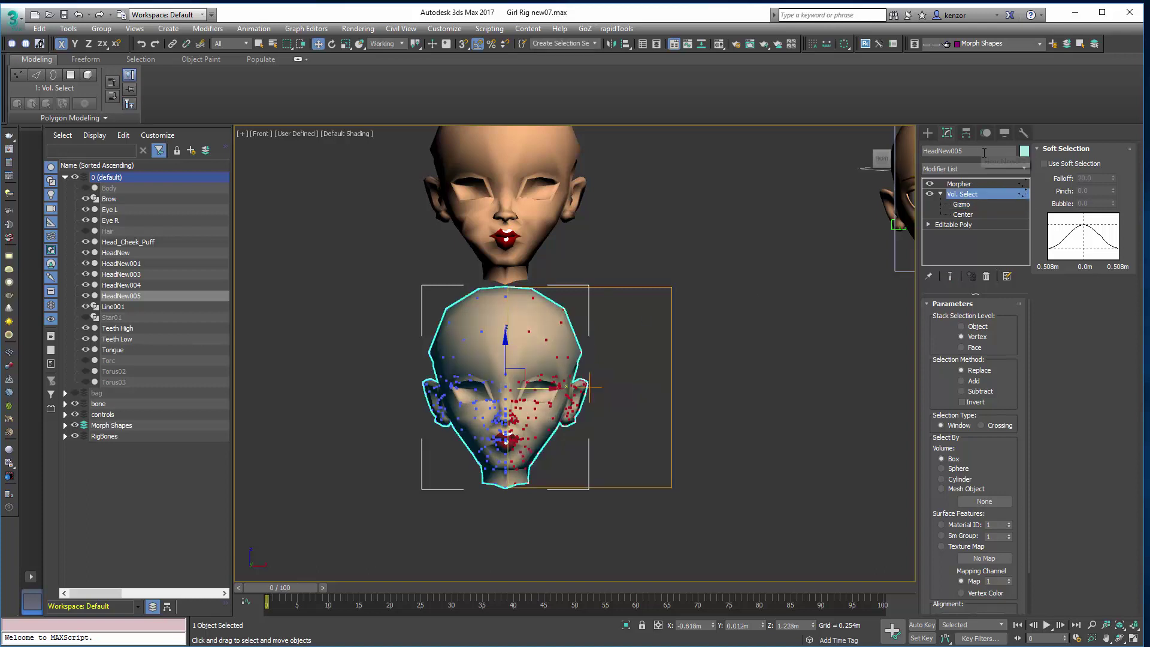
Step: Delete the Head_Cheek_Puff target from channel 26 of HeadNew's Morpher modifier
left_click(581, 207)
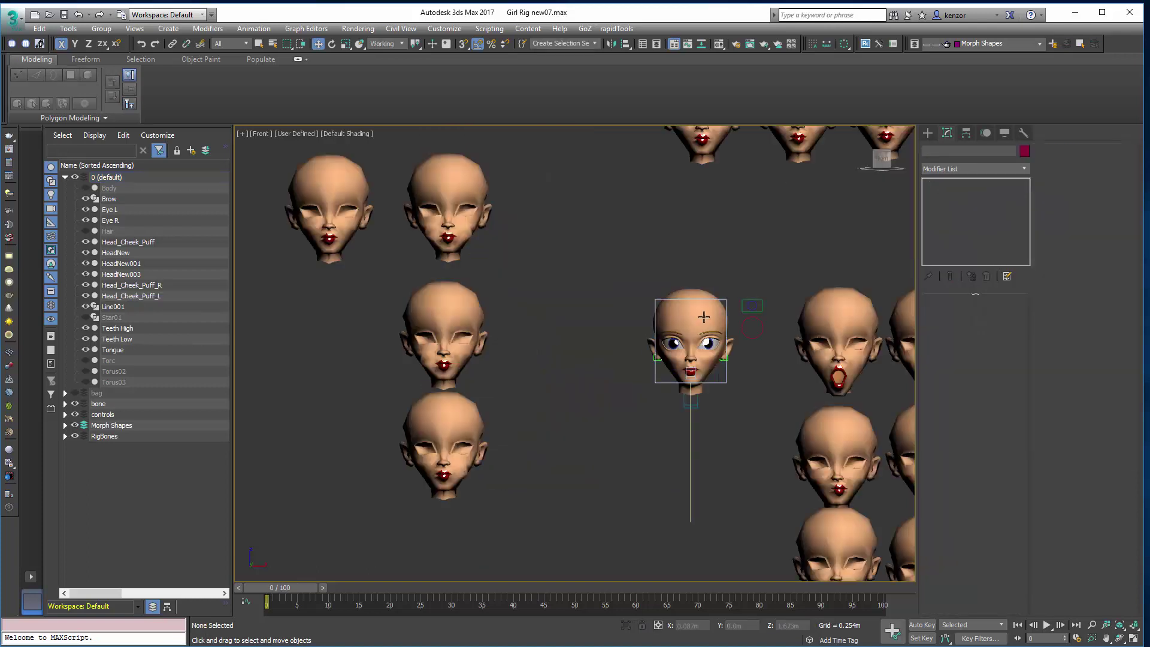
left_click(723, 319)
left_click(989, 204)
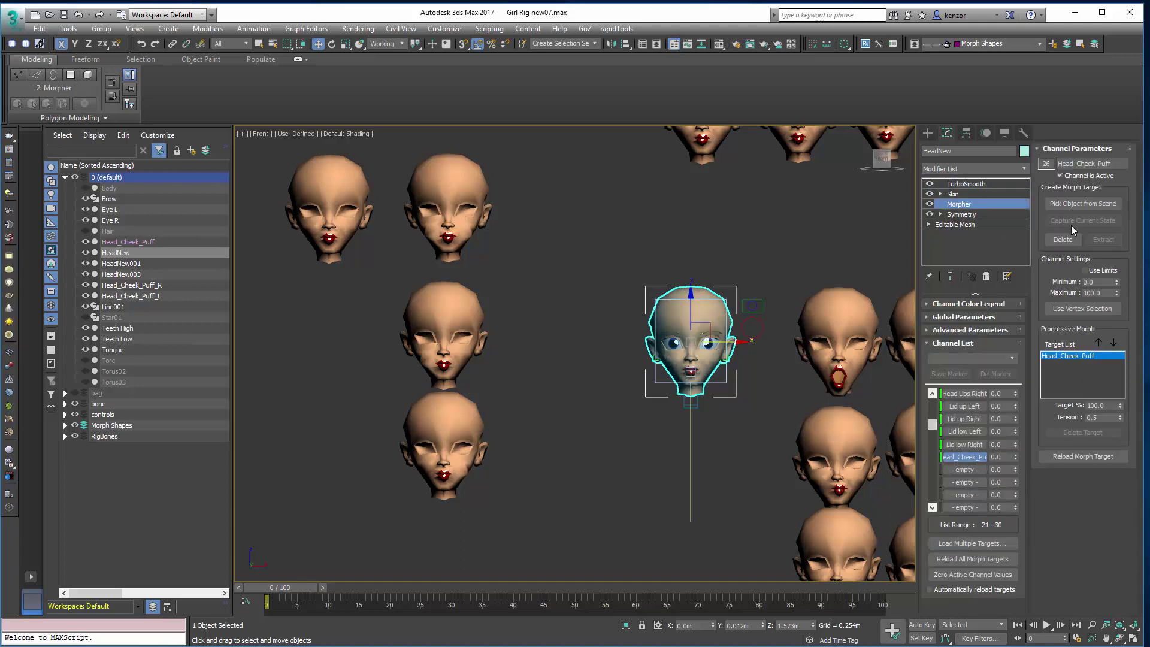
left_click(1064, 240)
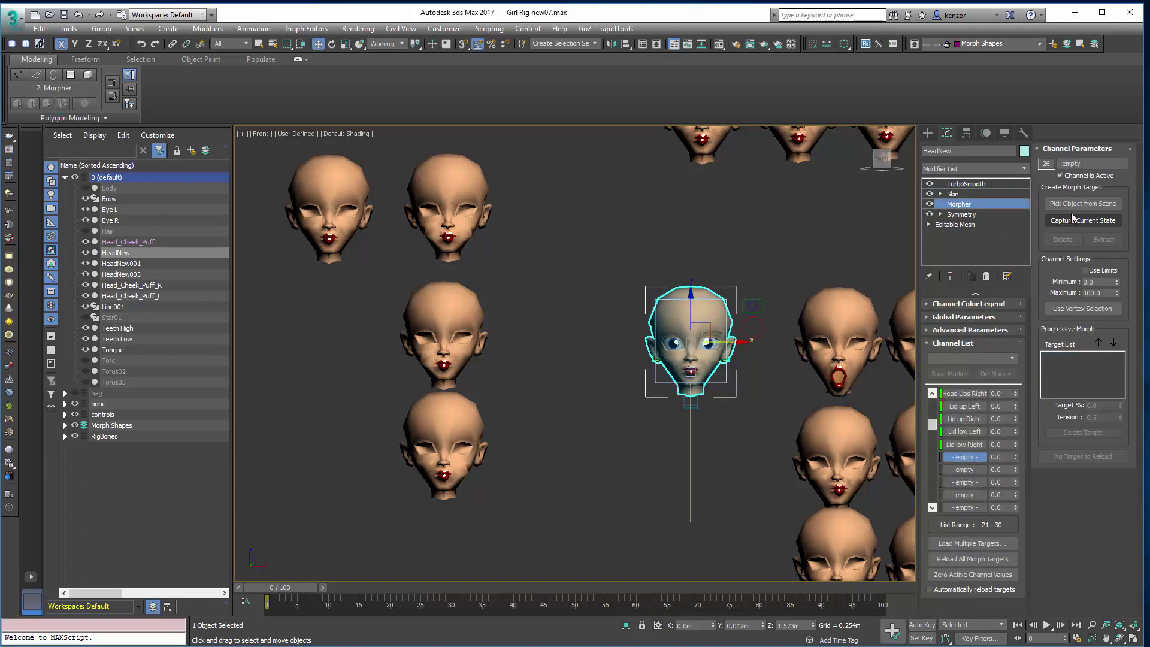
Step: Load Head_Cheek_Puff_R into Morpher channel 26 and Head_Cheek_Puff_L into channel 27 by picking the heads from the scene
left_click(1114, 204)
left_click(466, 320)
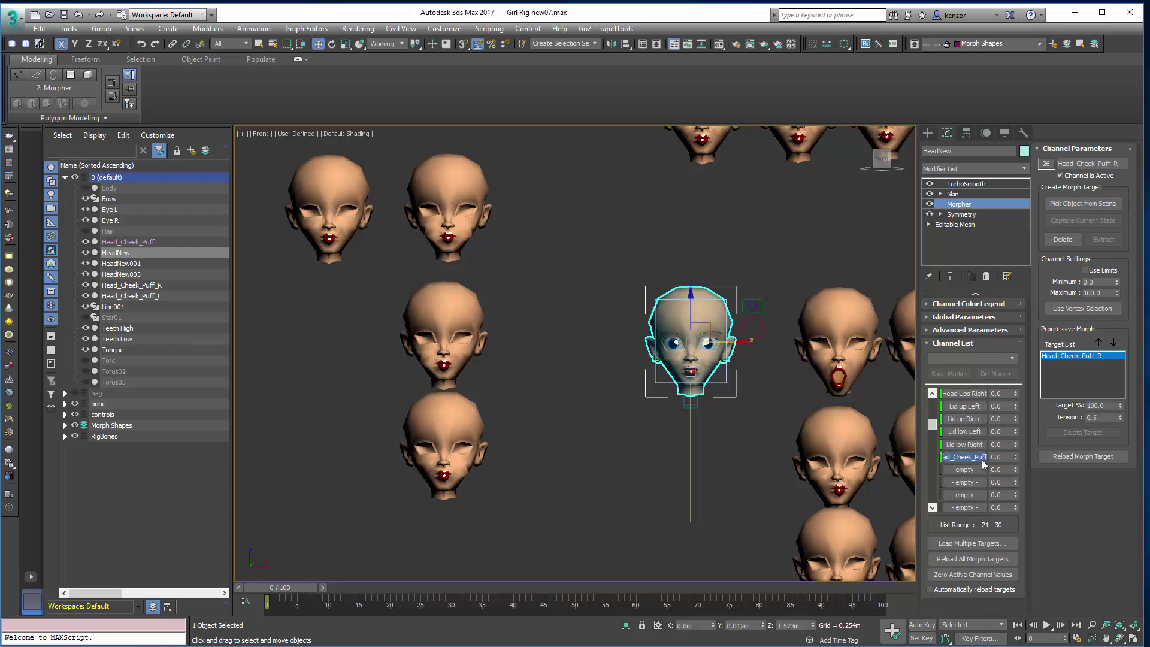
left_click(971, 468)
left_click(1076, 206)
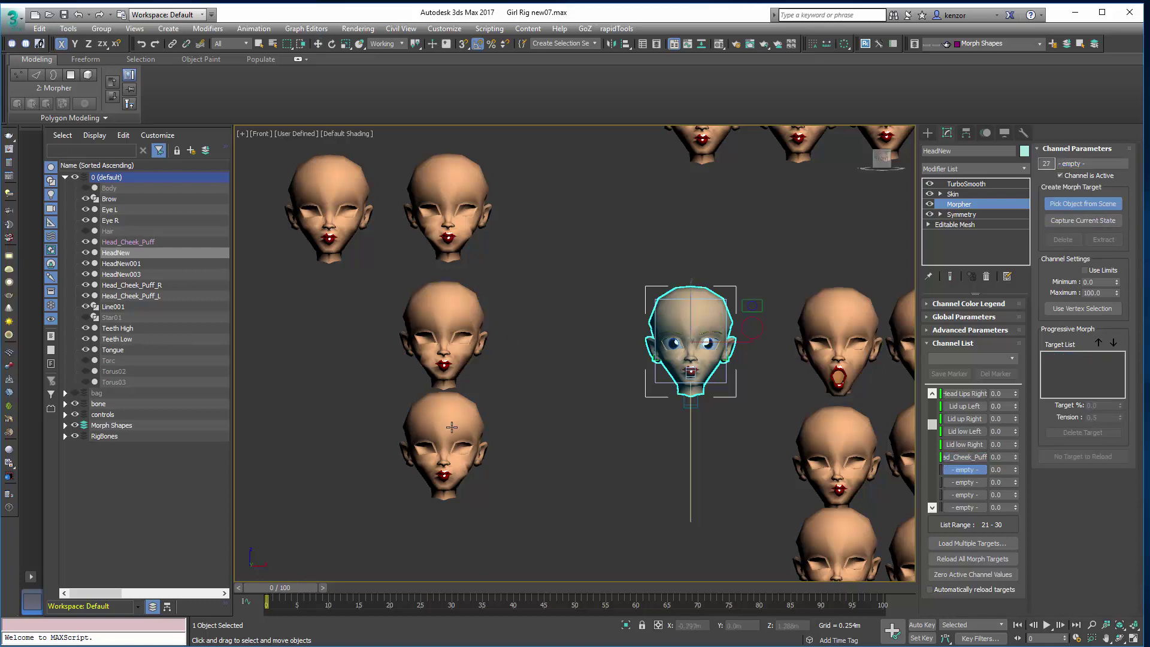
left_click(444, 447)
Step: Show HeadNew's end result and test the new morphs, raising the right cheek puff to 32 and the left to about 85
scroll(753, 371, "up", 5)
scroll(708, 366, "up", 4)
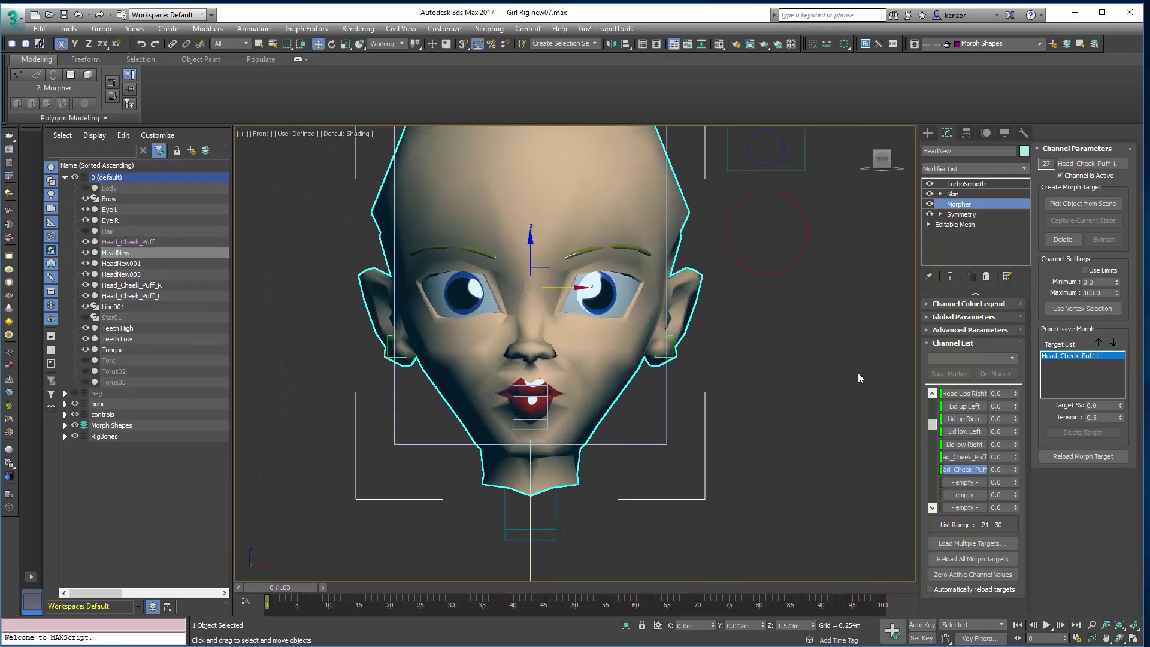
left_click(950, 277)
middle_click_drag(783, 407, 824, 408, "alt")
left_click_drag(1016, 454, 1021, 411)
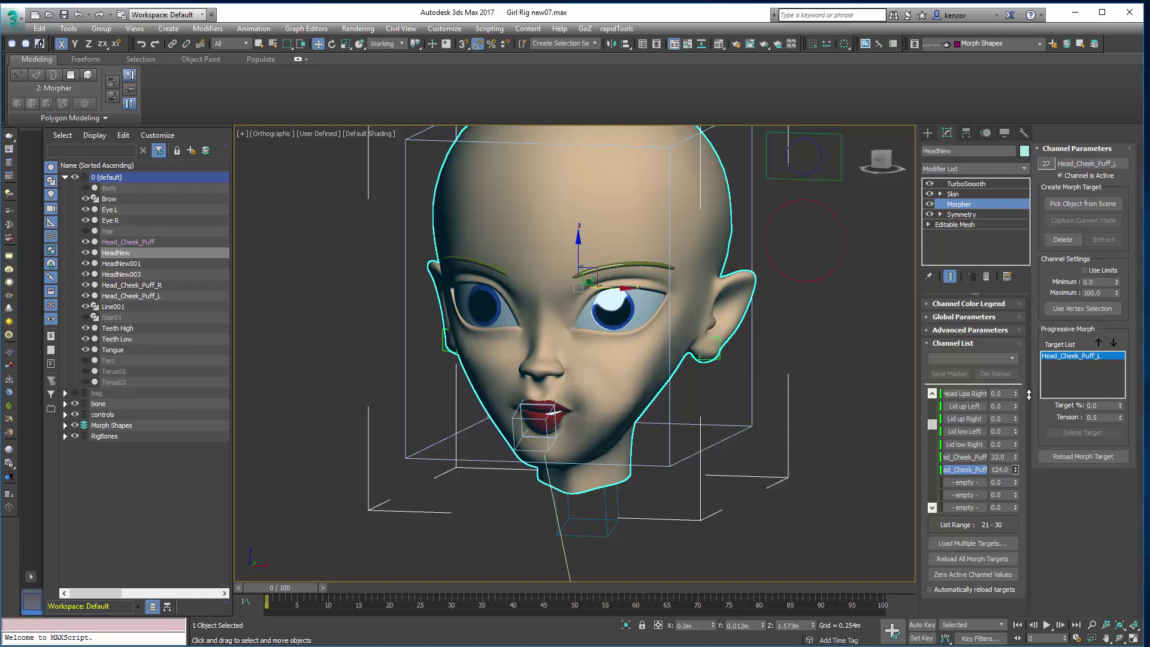
Step: Reset both the right and left cheek puff channels to 0
double_click(1008, 458)
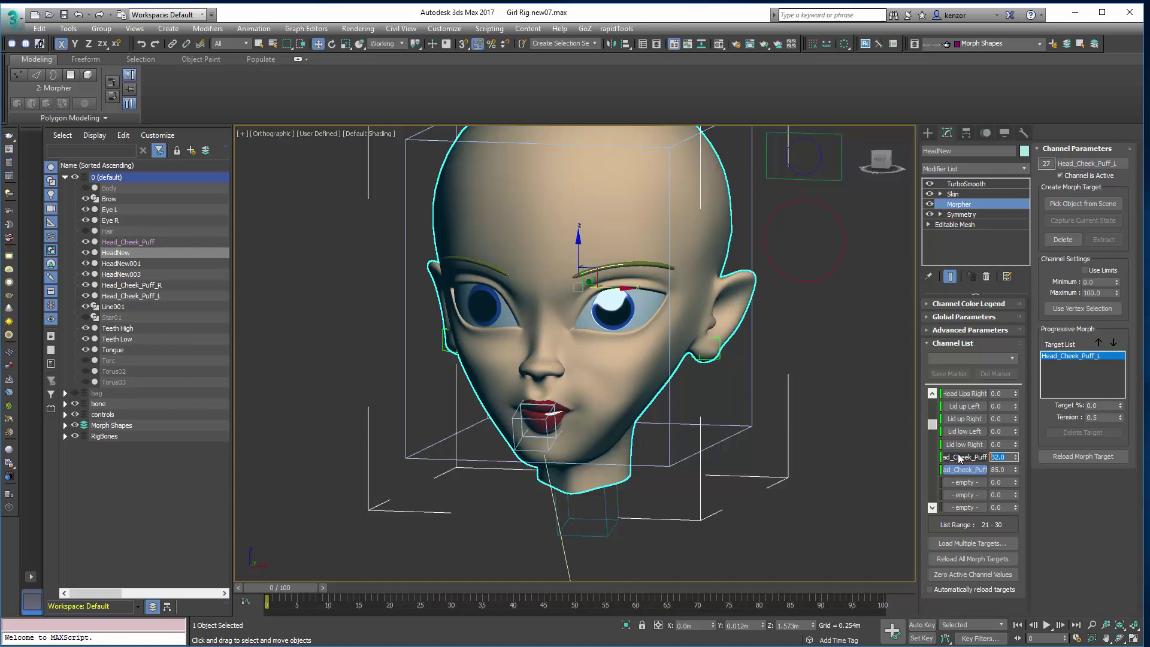
type("0")
key("Tab")
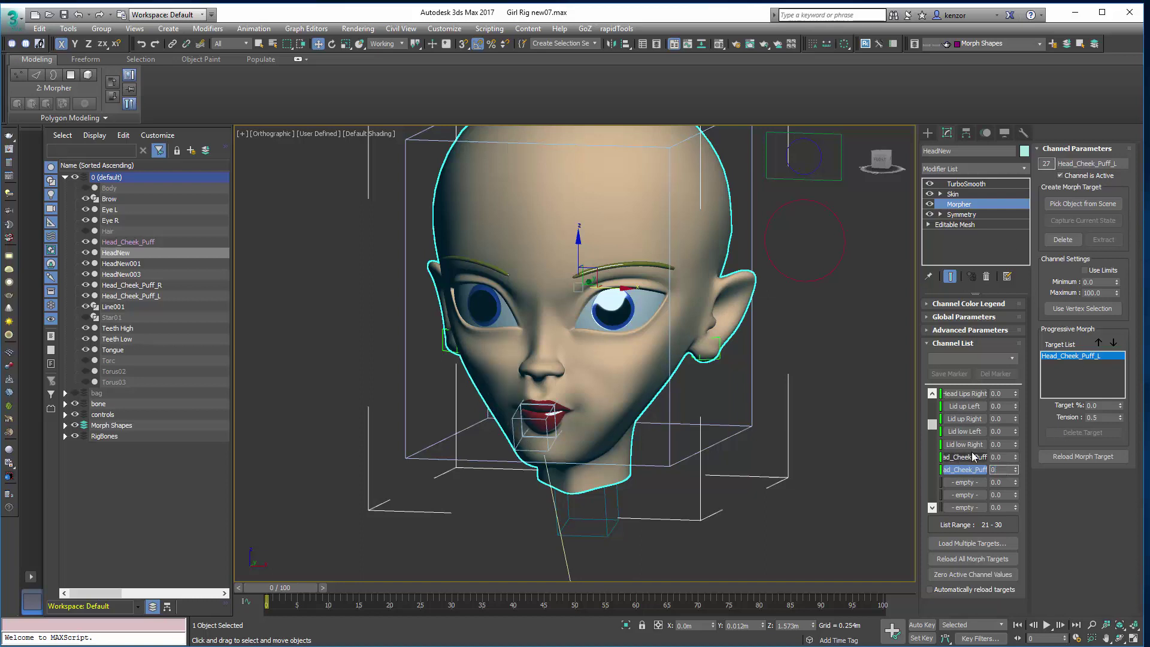
type("0")
key("Return")
Step: Collapse the entire modifier stack of Head_Cheek_Puff_R into an Editable Poly
scroll(355, 365, "down", 5)
middle_click_drag(375, 403, 588, 365)
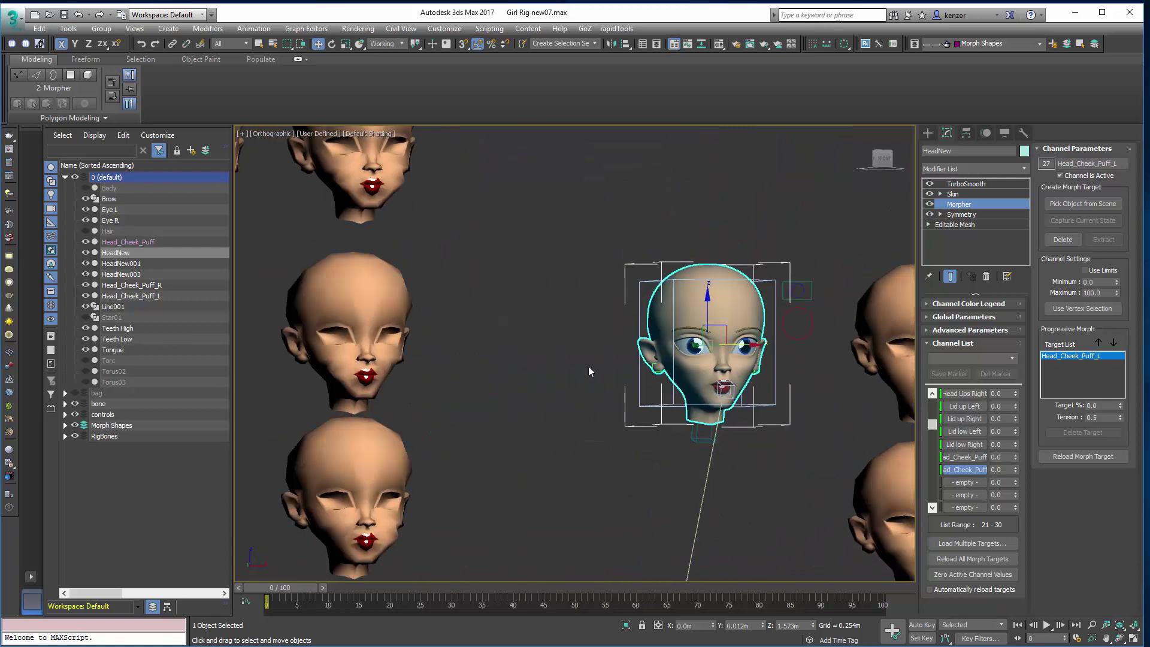
scroll(482, 390, "down", 3)
middle_click_drag(482, 390, 584, 386)
left_click(885, 161)
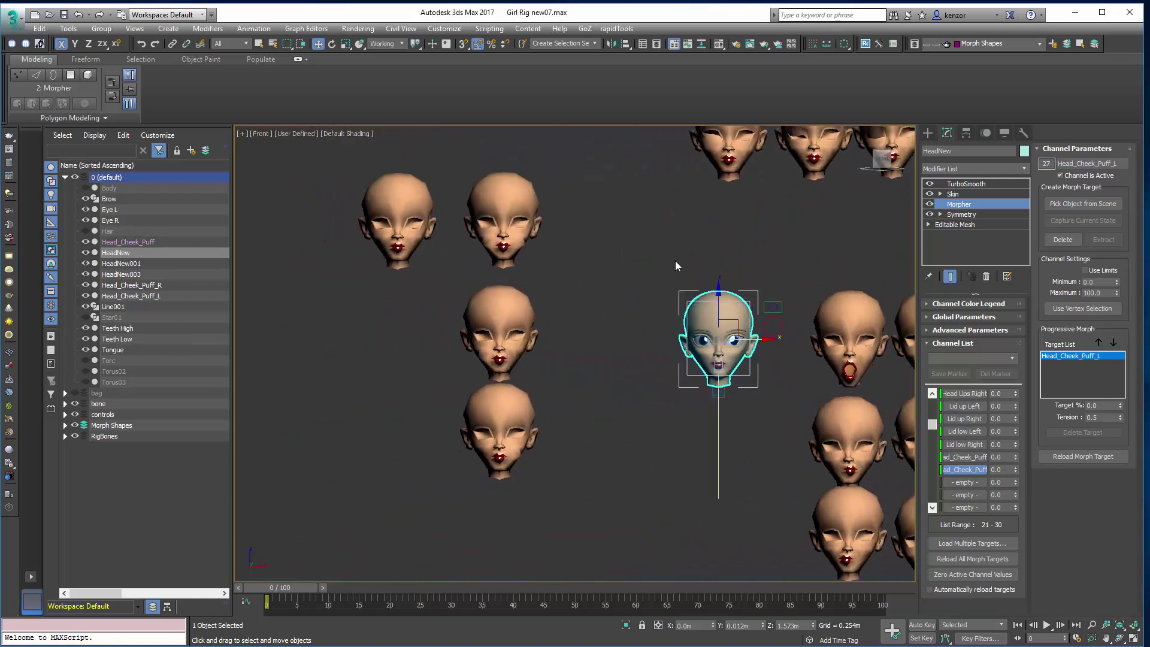
middle_click_drag(548, 336, 580, 338)
scroll(577, 335, "up", 3)
left_click(556, 324)
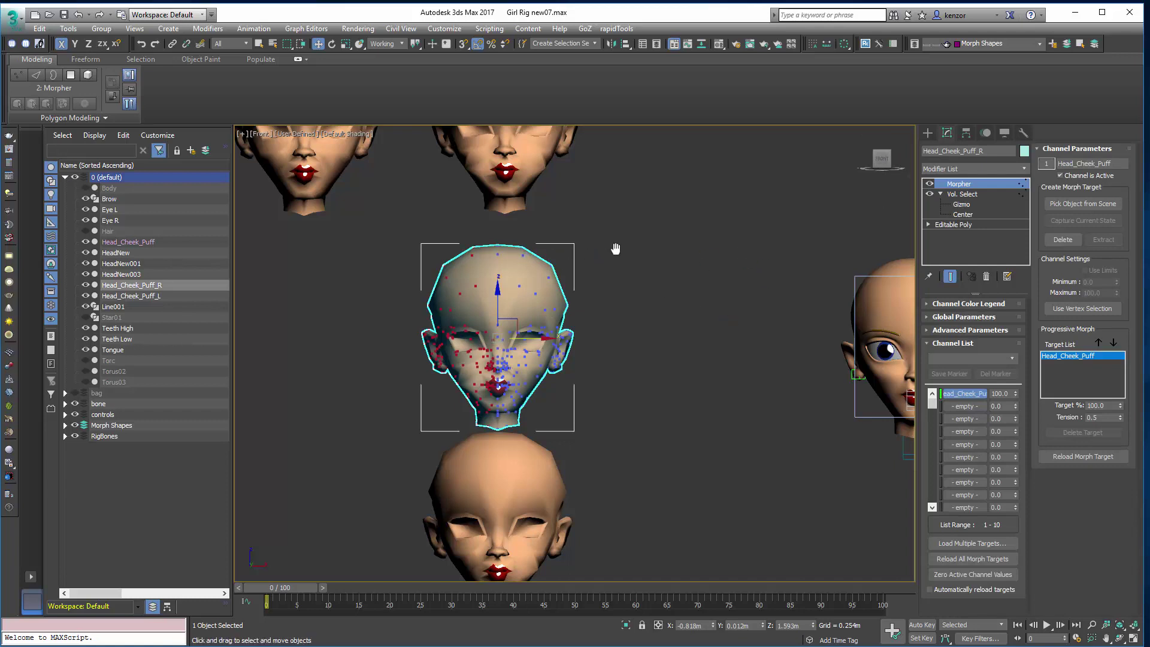
middle_click_drag(616, 249, 667, 249)
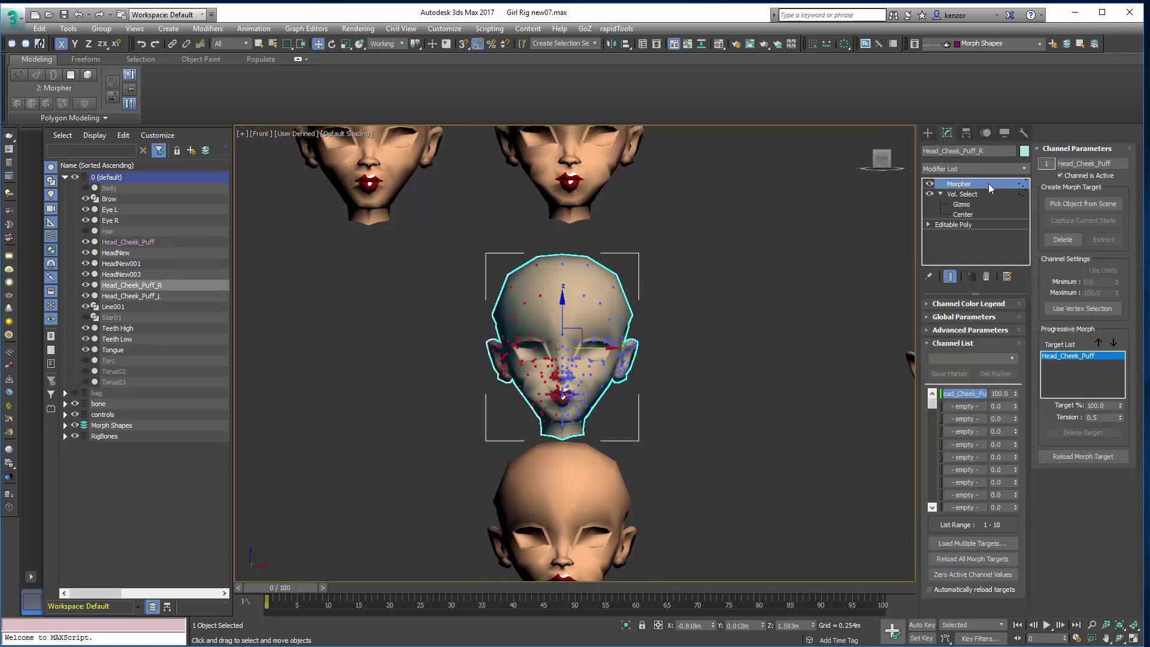
right_click(989, 188)
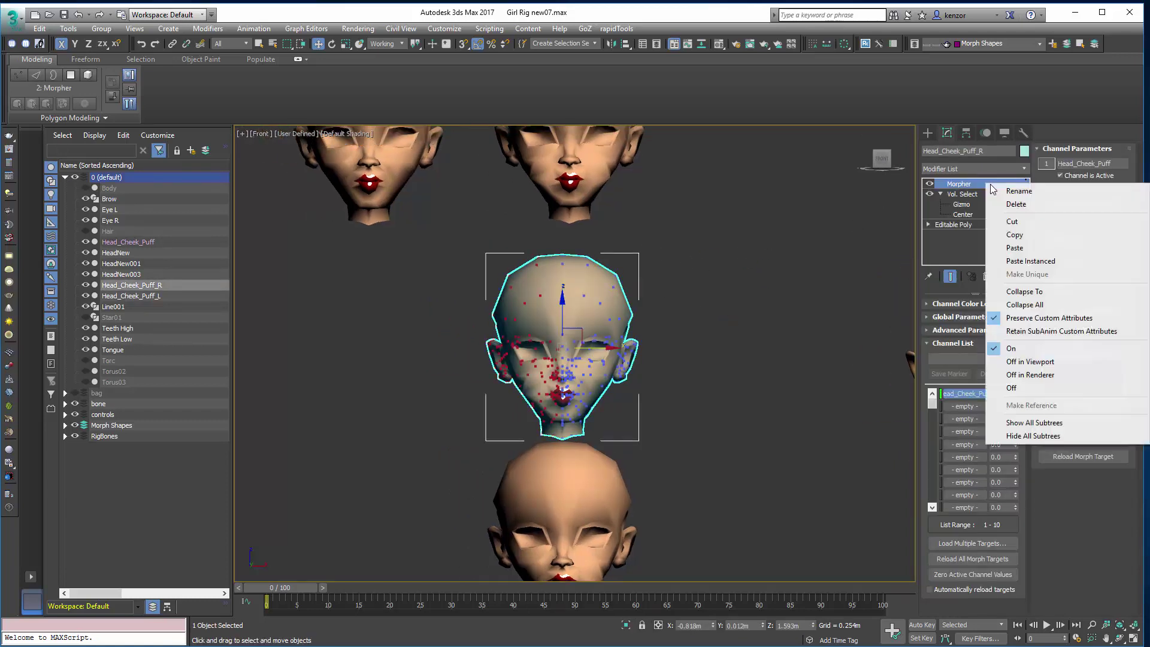
left_click(1032, 306)
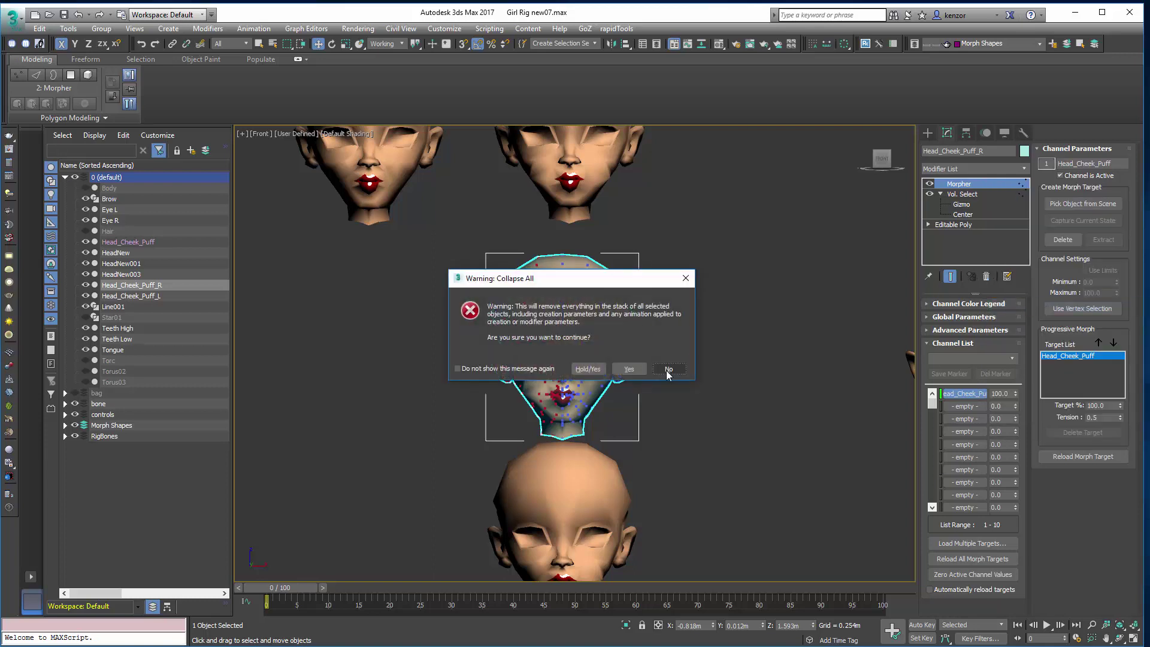
left_click(629, 369)
Step: Copy the collapsed Head_Cheek_Puff_R about -0.47 m along the X axis
middle_click_drag(617, 228, 644, 200)
left_click(646, 248)
left_click(647, 335)
mouse_move(675, 292)
middle_mouse_down()
mouse_move(753, 286)
mouse_move(677, 282)
middle_mouse_up()
left_click_drag(677, 283, 443, 304)
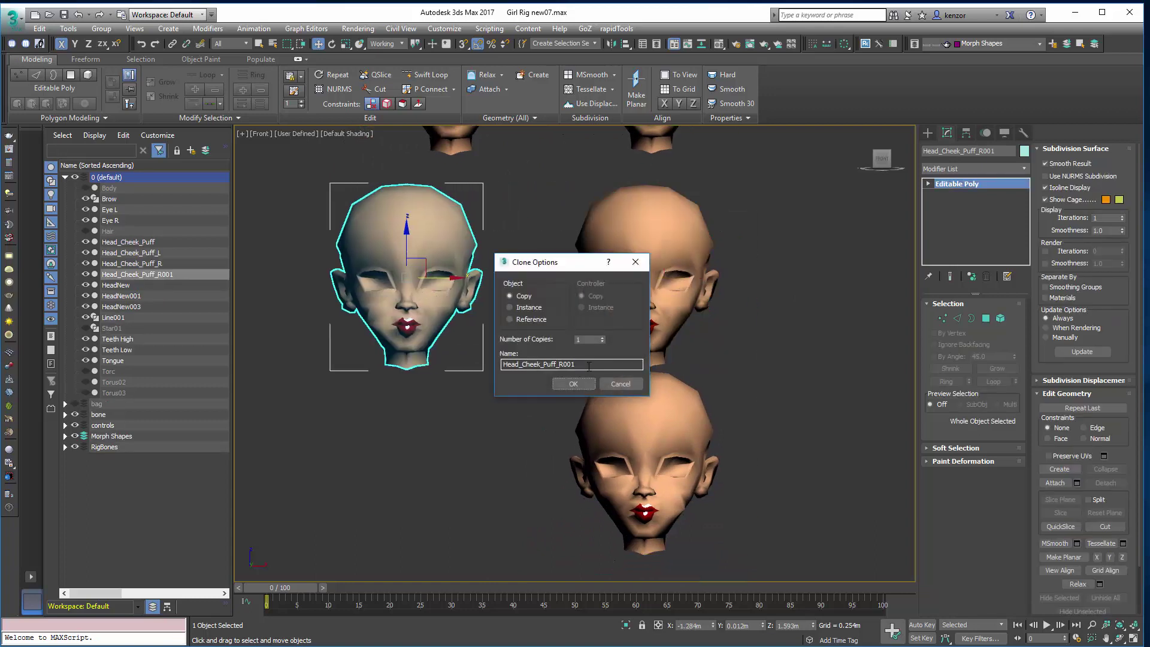
left_click(542, 383)
Step: Compare the right and left cheek puff heads and examine the new copy Head_Cheek_Puff_R001 from an angle
left_click(696, 343)
left_click(665, 329)
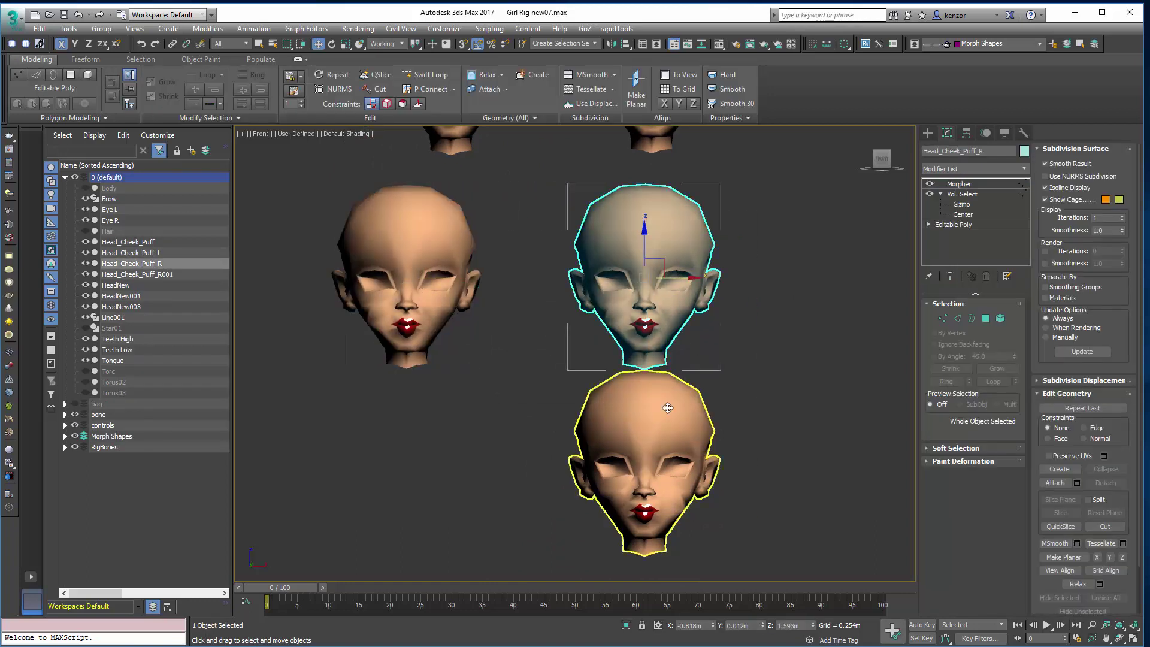
left_click(662, 407)
middle_click_drag(649, 306, 790, 335)
scroll(603, 349, "up", 2)
left_click(613, 349)
left_click(577, 330)
middle_click_drag(614, 330, 599, 339, "alt")
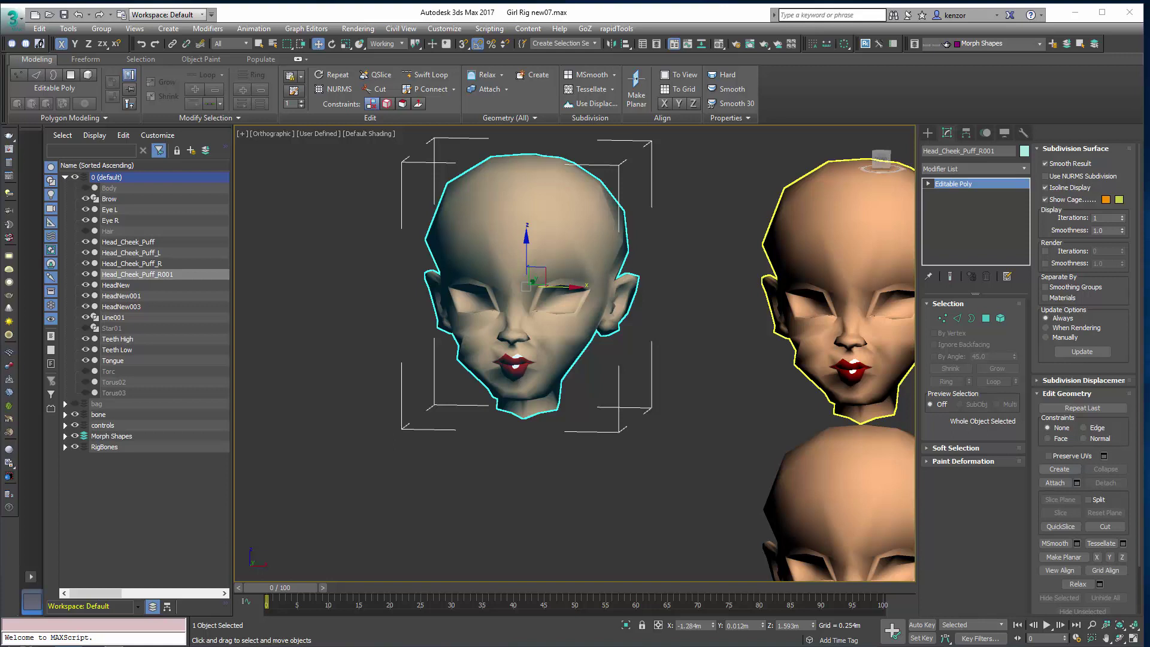
Step: Switch to the web browser, examine the Transmographier entry on rpmanager.com/otherGear.htm, and minimize the browser window
left_click_drag(1149, 134, 545, 138)
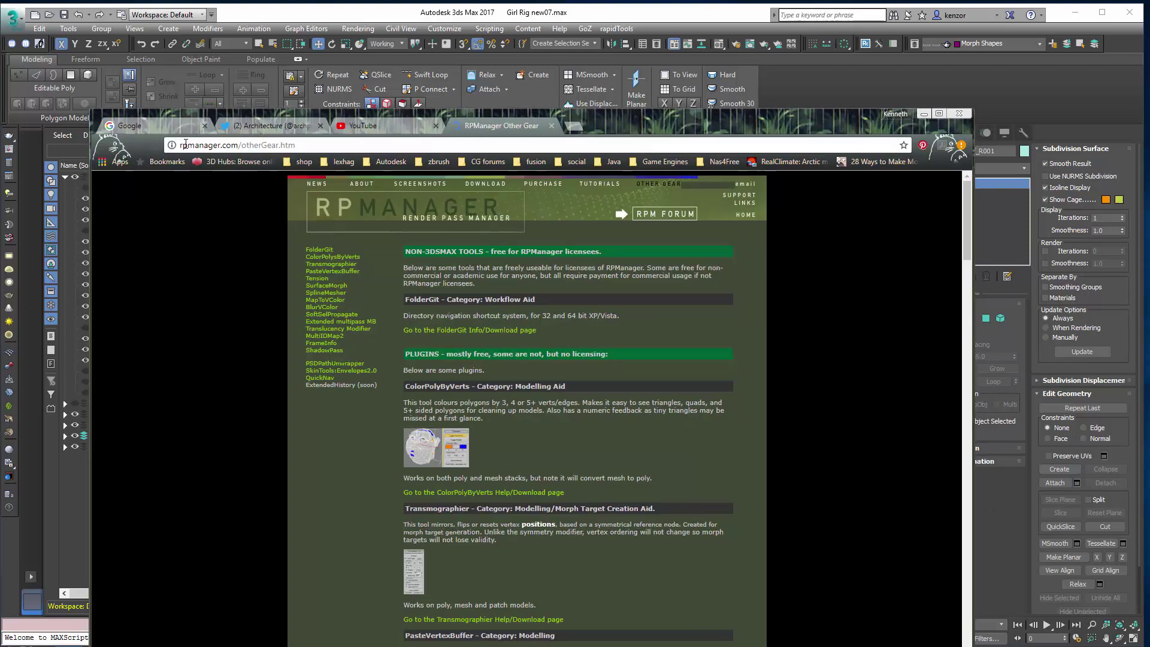
left_click_drag(469, 509, 396, 525)
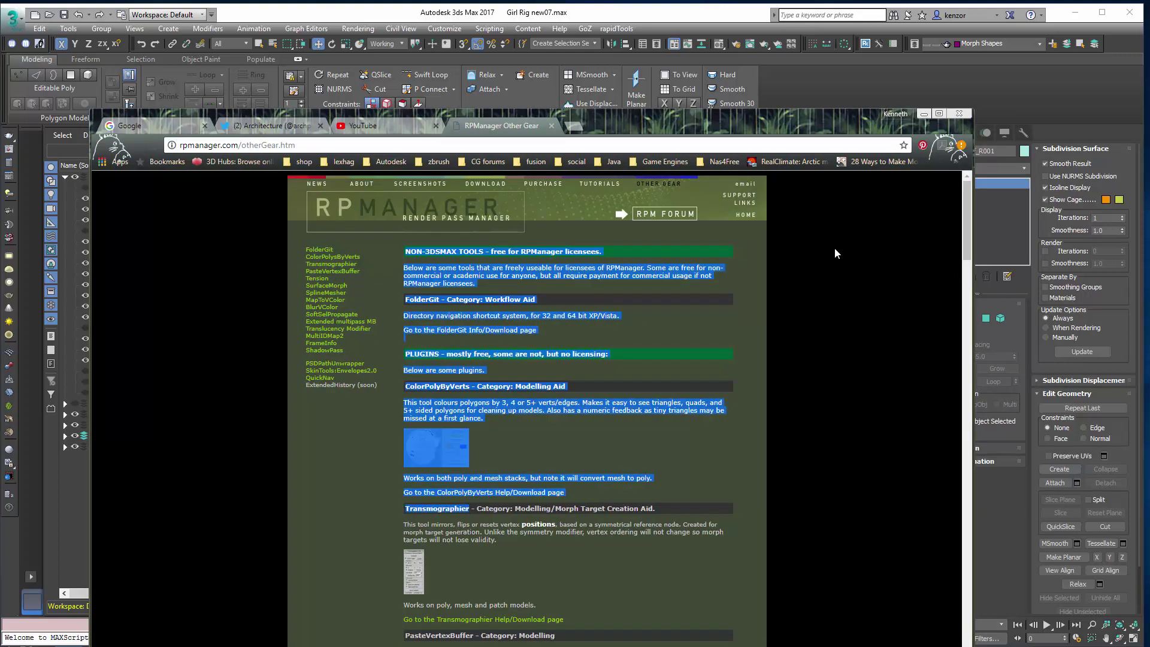
left_click(761, 359)
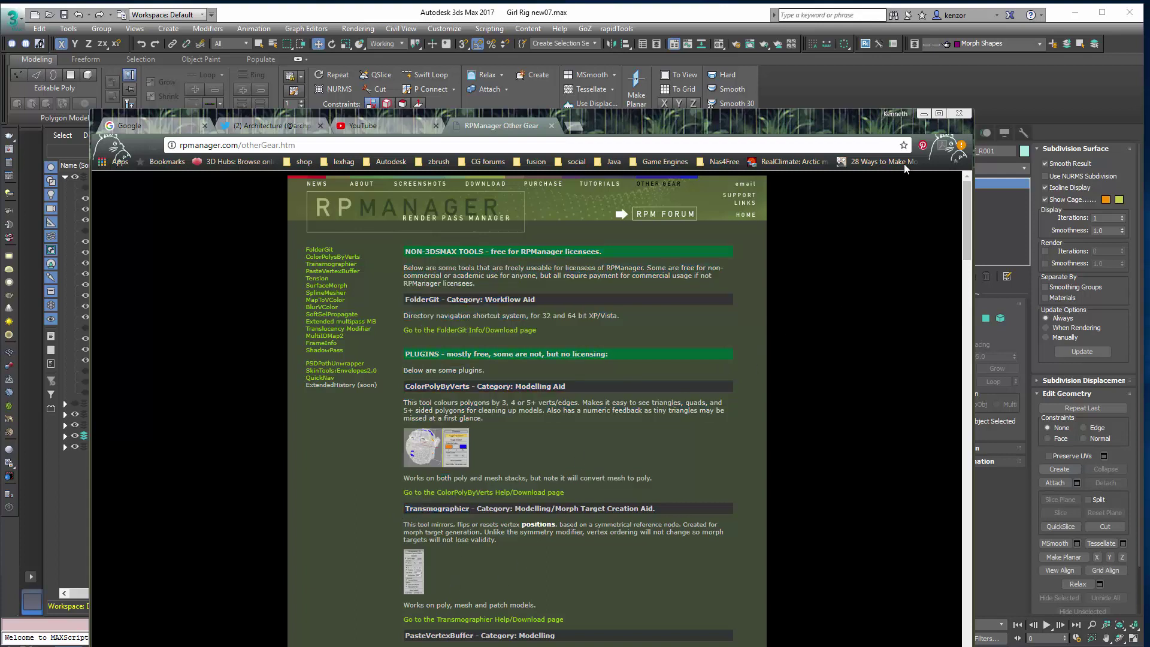
left_click_drag(850, 126, 831, 128)
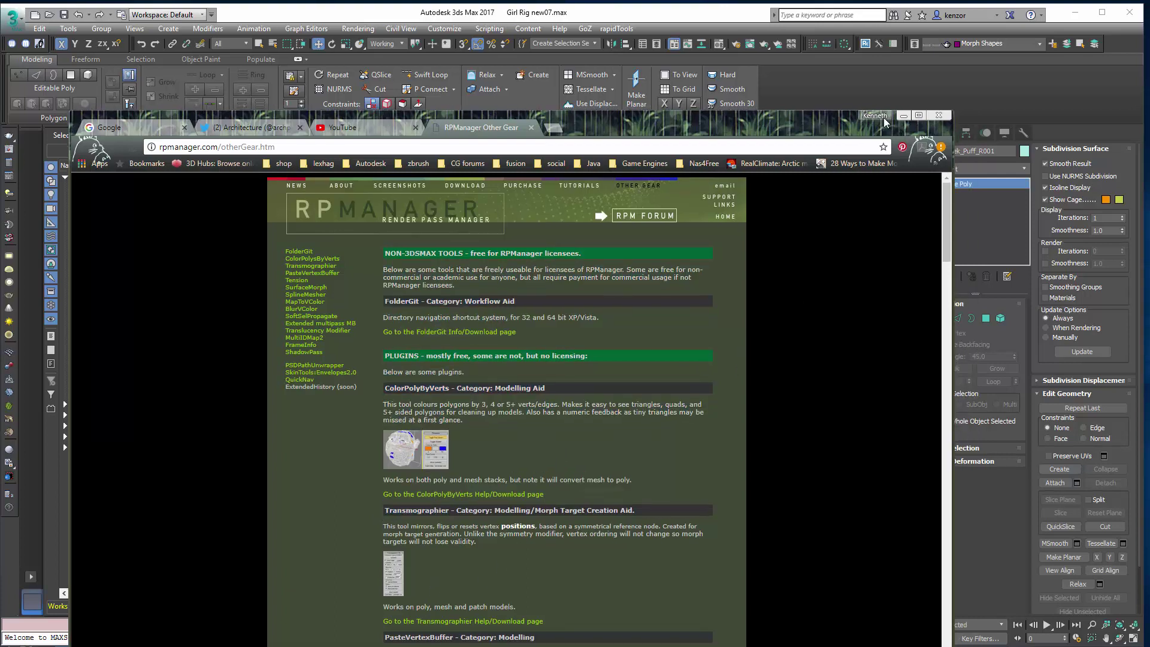
left_click(904, 116)
Step: Display edged faces and add a Transmographier modifier to Head_Cheek_Puff_R001
middle_click_drag(663, 318, 695, 231, "alt")
left_click(882, 158)
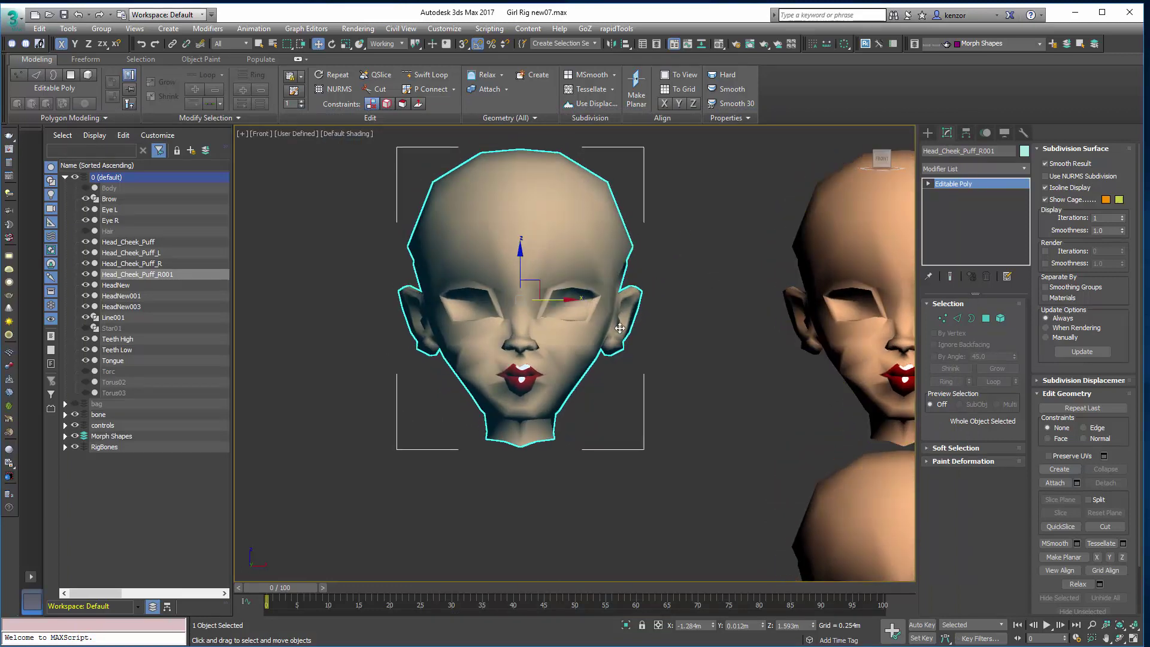
scroll(576, 353, "up", 1)
key("F4")
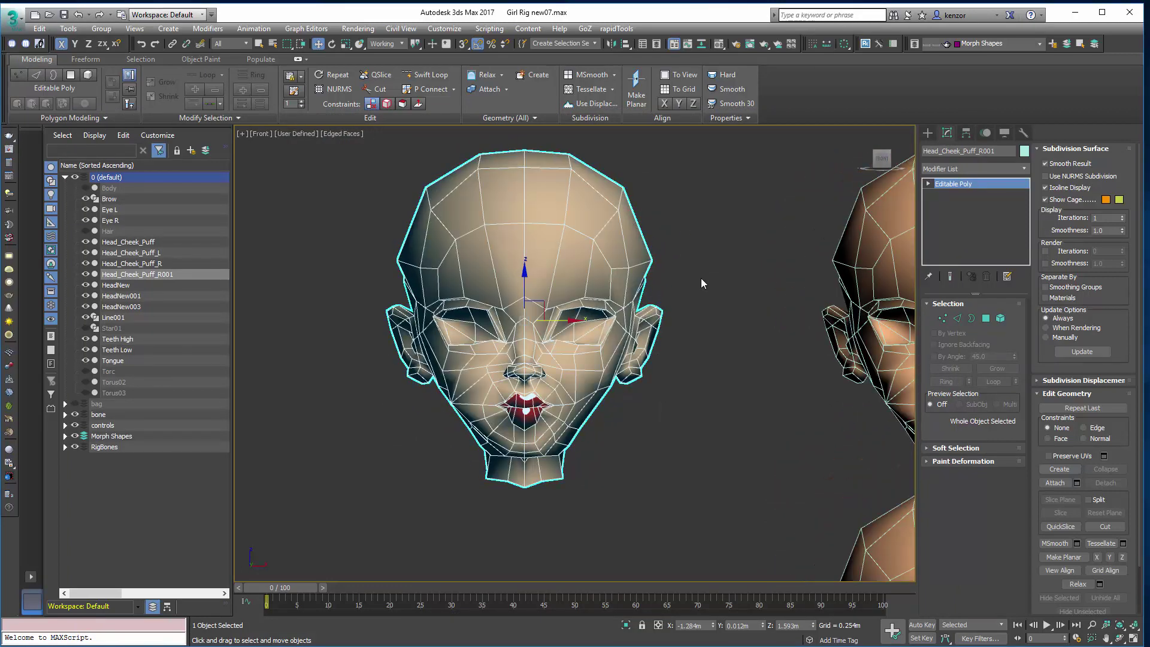
middle_click_drag(714, 280, 733, 286, "alt")
left_click(1015, 170)
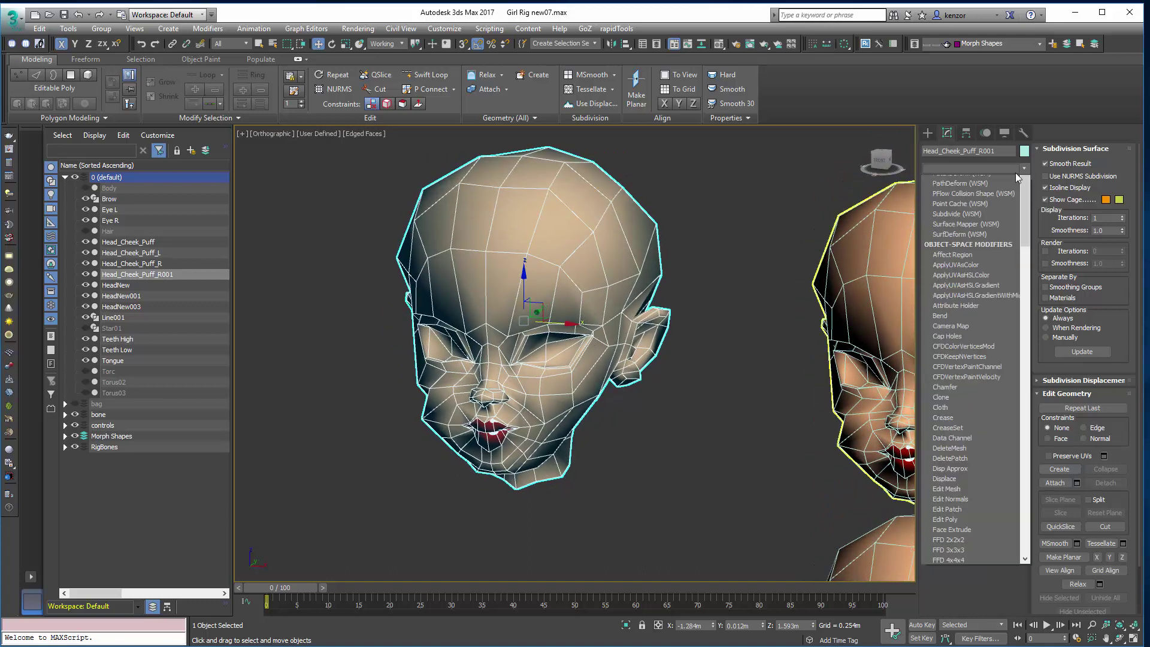
key("t")
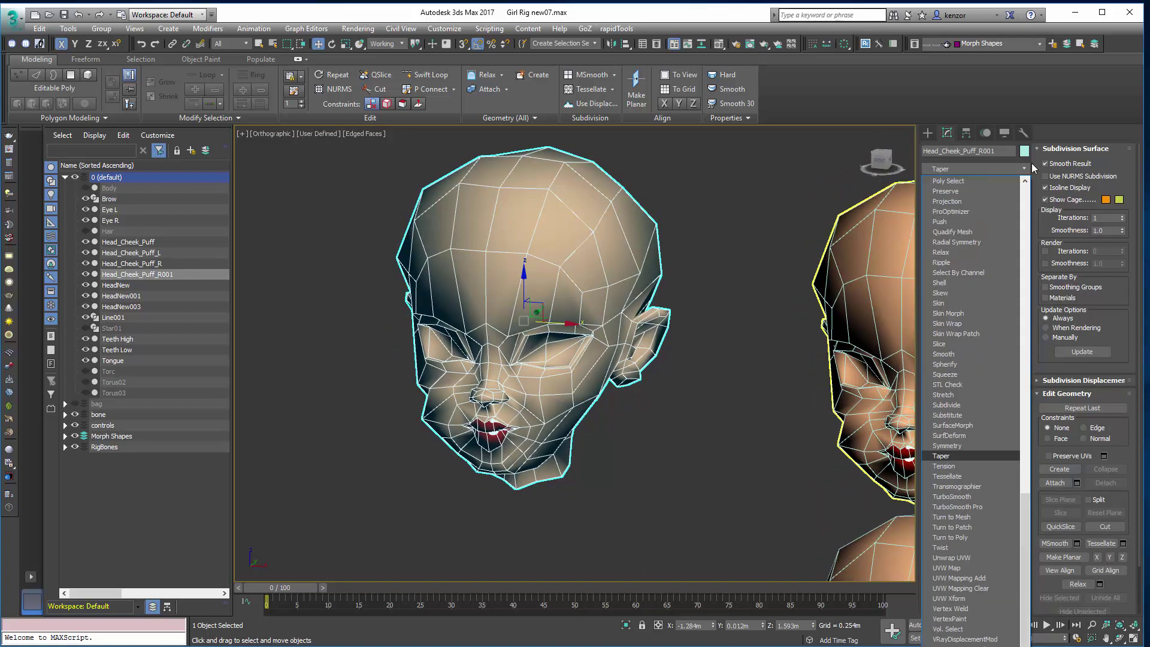
left_click(981, 486)
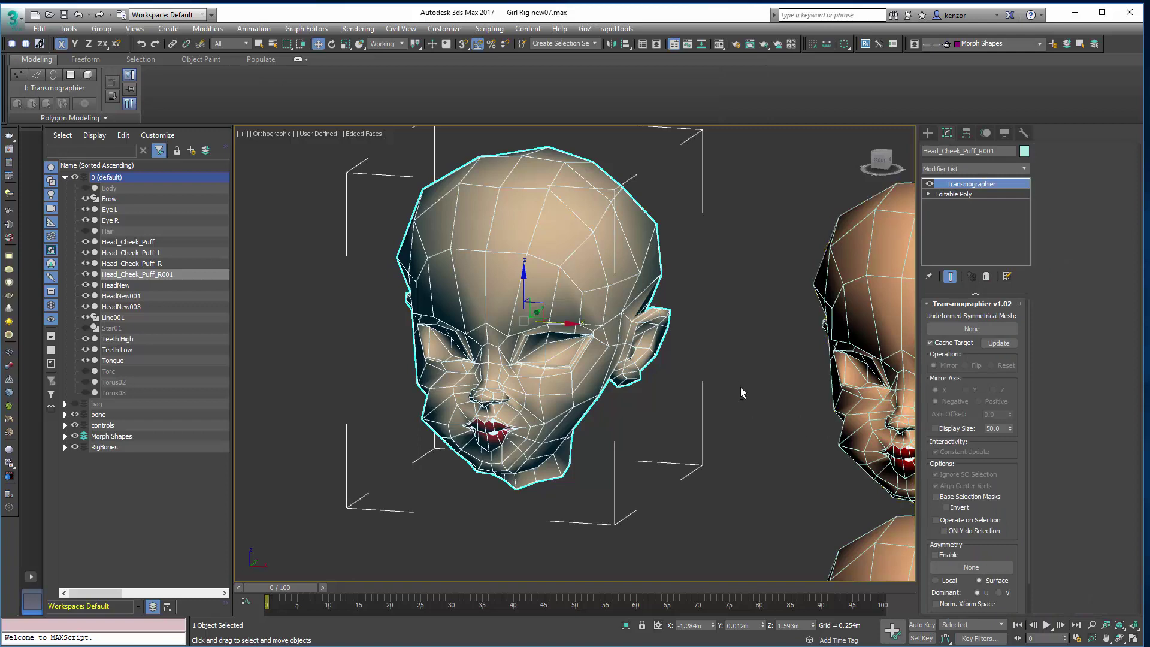
Step: Turn off edged faces and pick HeadNew003 as Transmographier's undeformed symmetrical mesh
scroll(741, 378, "down", 4)
mouse_move(761, 222)
middle_mouse_down()
mouse_move(734, 360)
mouse_move(749, 340)
middle_mouse_up()
key("F4")
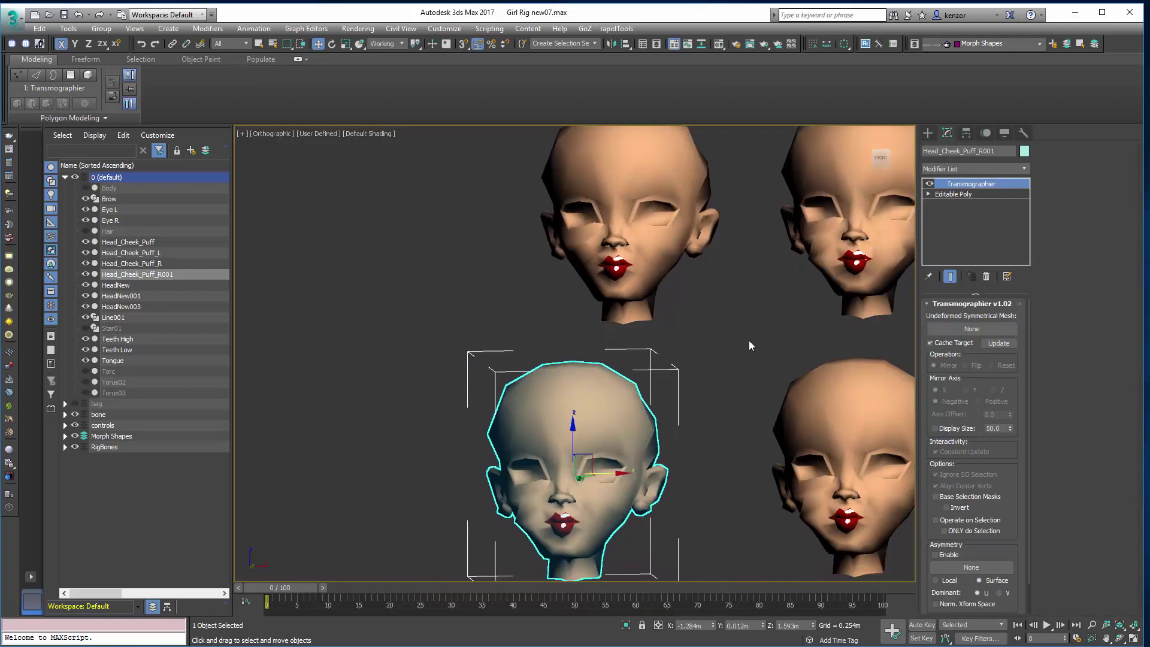
left_click(979, 328)
left_click(665, 288)
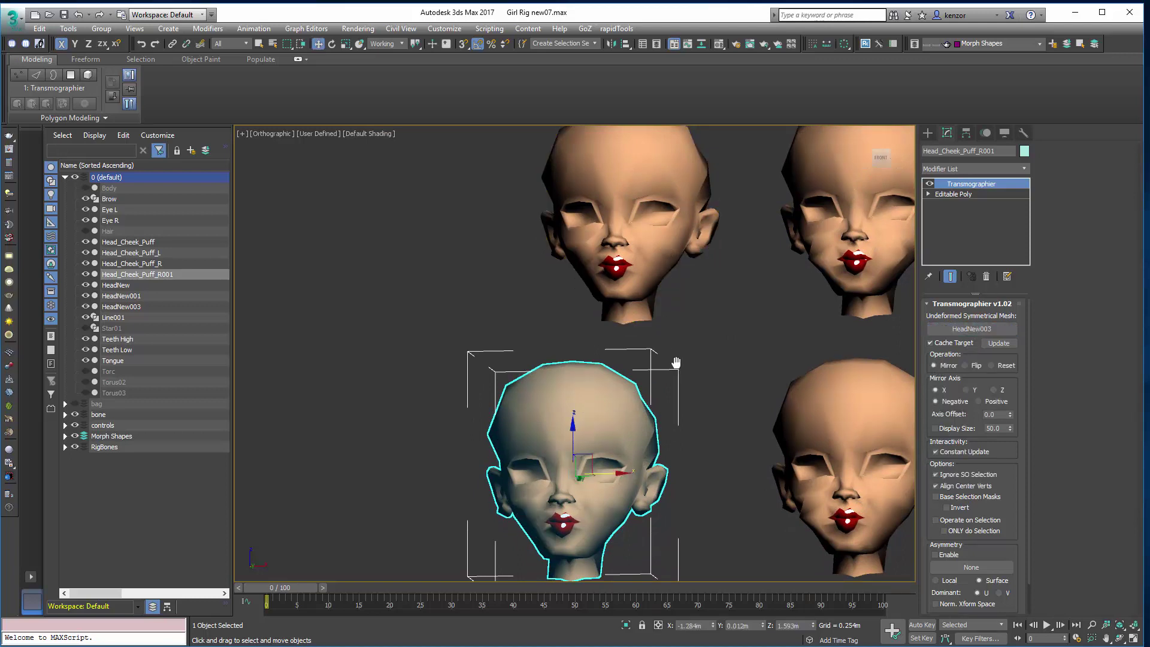
Step: Set the Transmographier operation to Flip so the right cheek puff moves to the character's other side
middle_click_drag(676, 363, 605, 368)
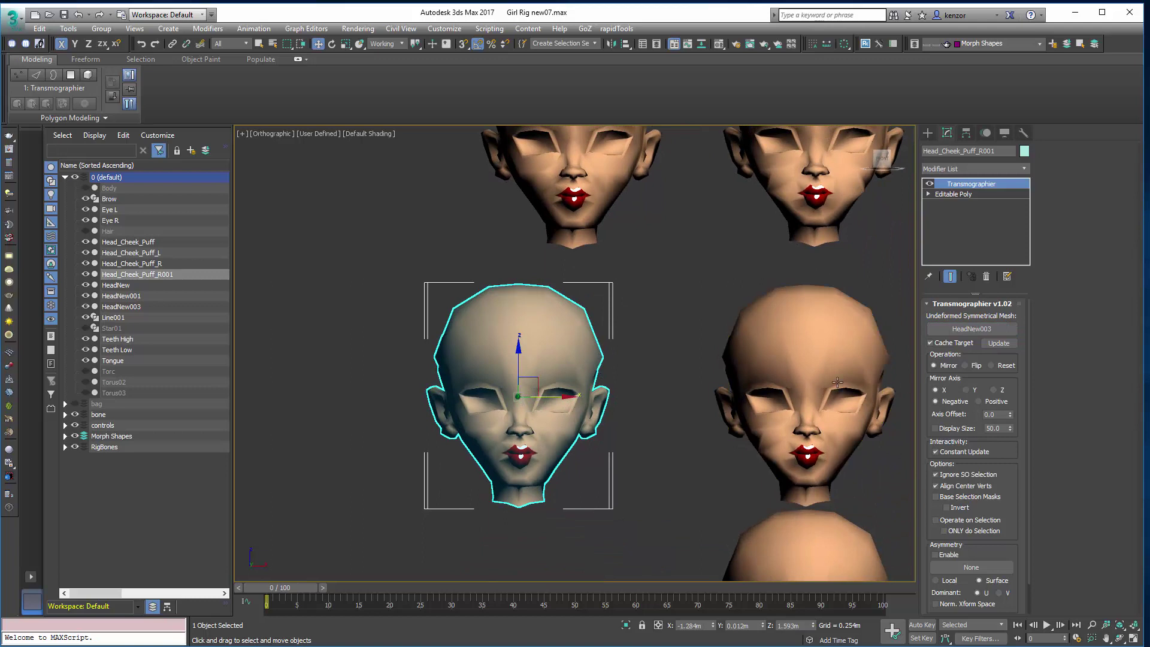
left_click(966, 365)
scroll(616, 432, "up", 2)
middle_click_drag(605, 419, 742, 434)
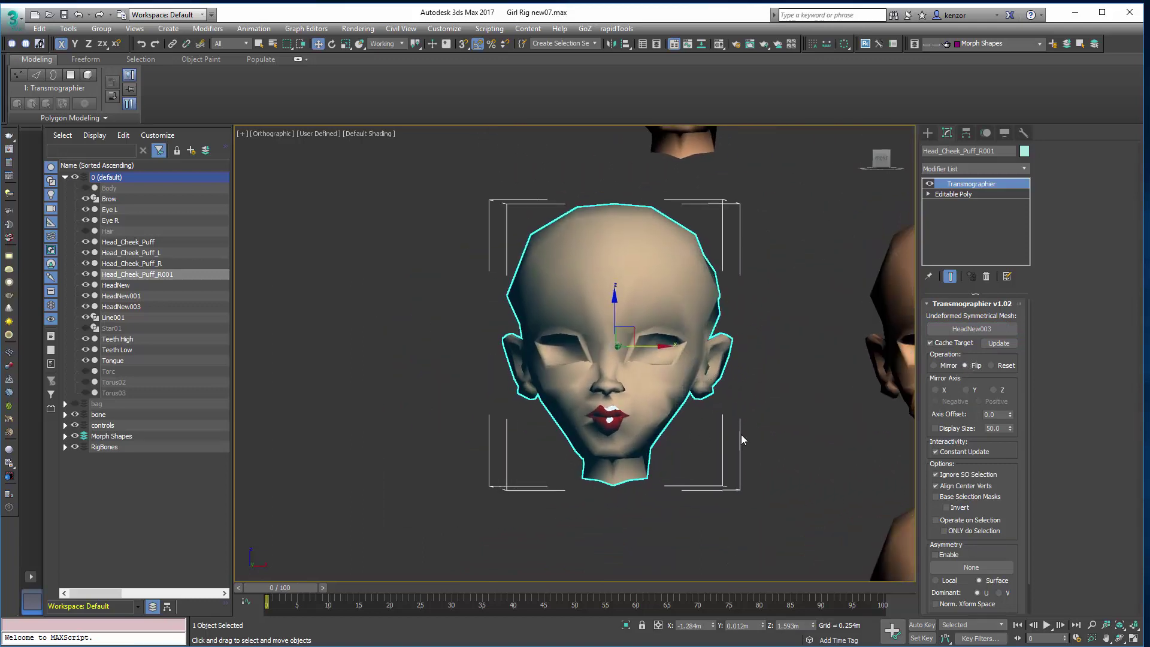
left_click(939, 367)
left_click(965, 366)
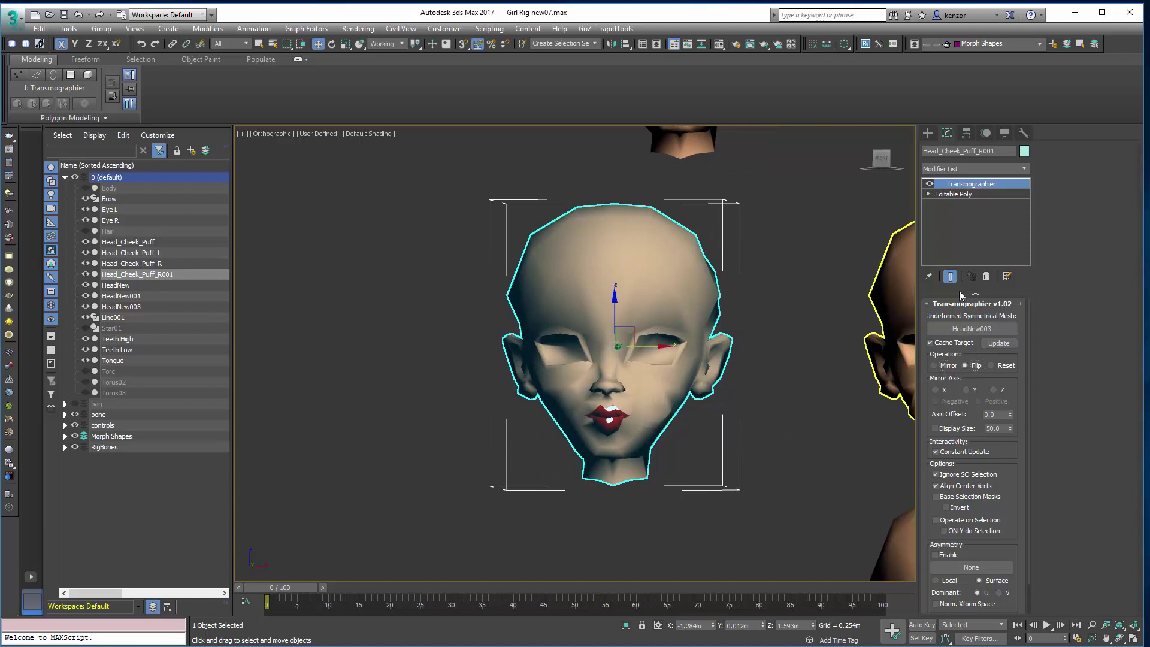
Step: Toggle the Transmographier modifier off and on to compare the original and flipped cheek puff, and inspect the head from other angles
left_click(929, 184)
left_click(929, 185)
left_click(929, 185)
left_click(930, 184)
left_click(929, 184)
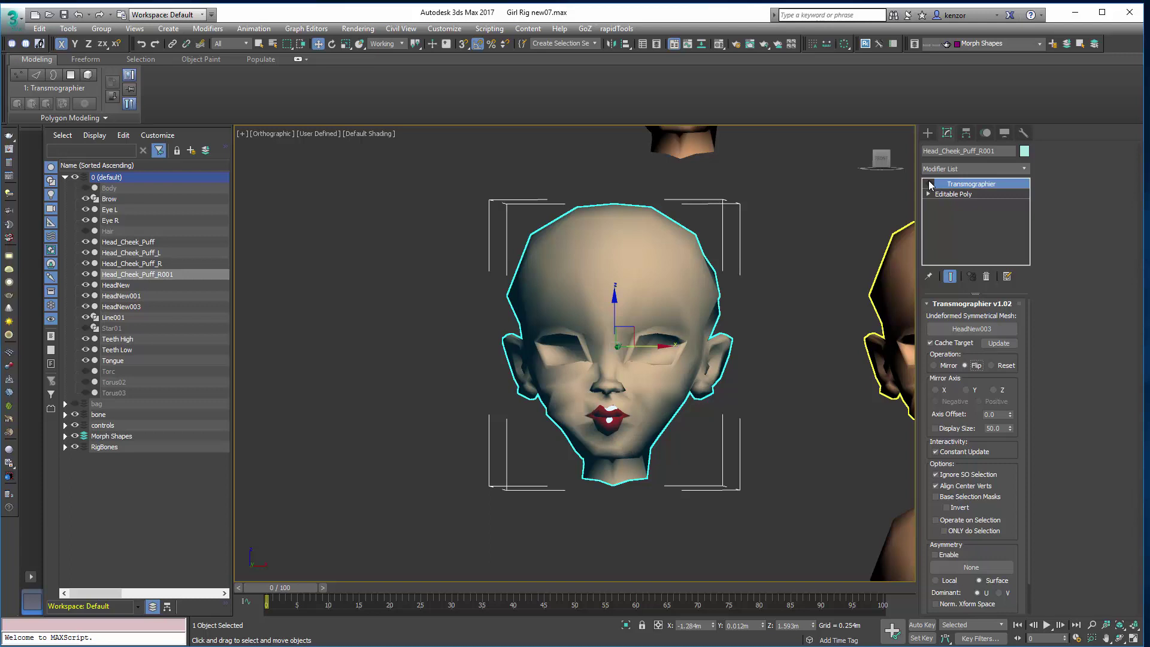
left_click(929, 184)
scroll(822, 249, "down", 3)
scroll(593, 377, "up", 2)
middle_click_drag(593, 375, 668, 356)
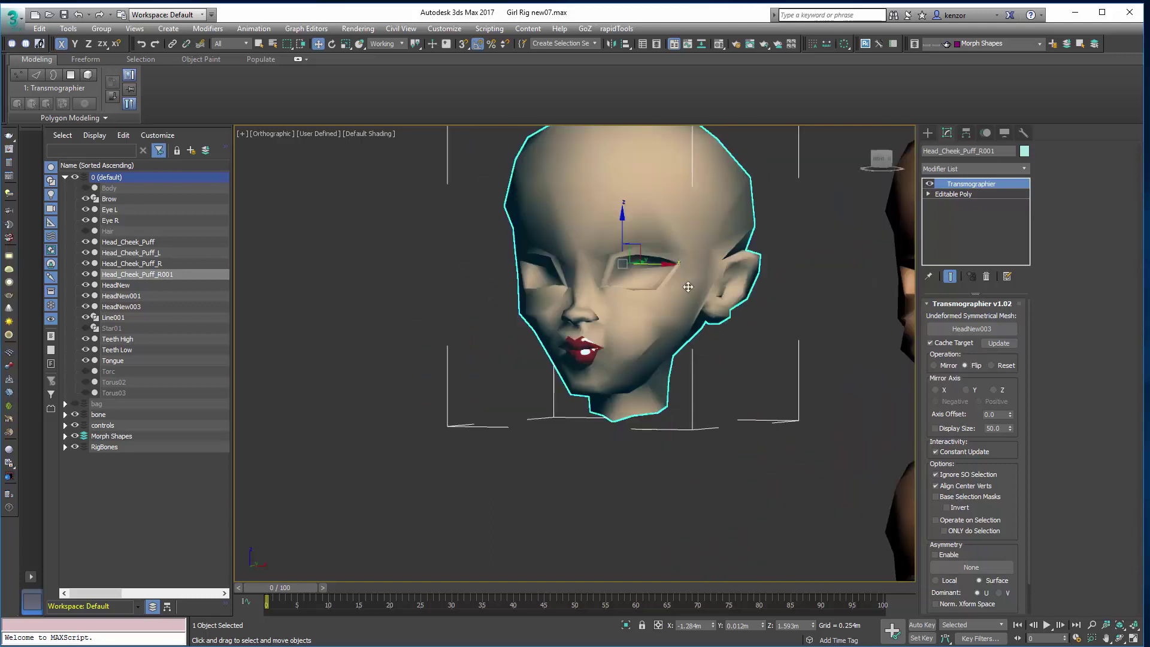
scroll(688, 287, "down", 6)
middle_click_drag(688, 287, 701, 365, "alt")
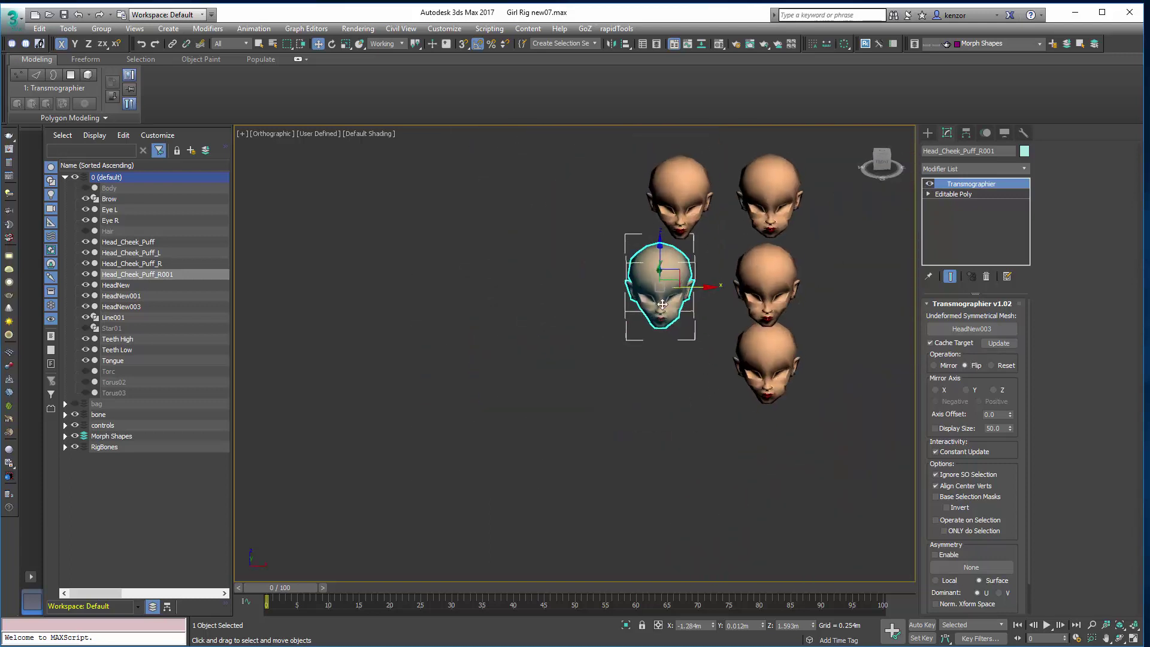
Step: Compare the flipped cheek puff head with the other morph heads and the main head HeadNew
middle_click_drag(677, 323, 642, 339)
scroll(642, 339, "up", 4)
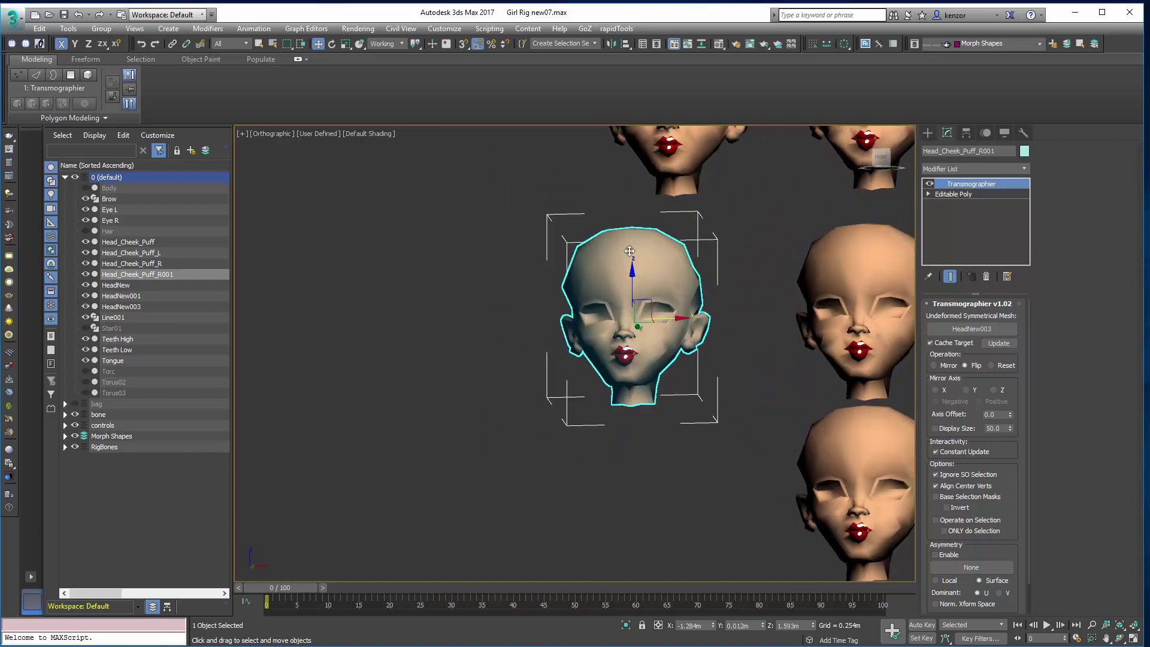
scroll(665, 361, "down", 4)
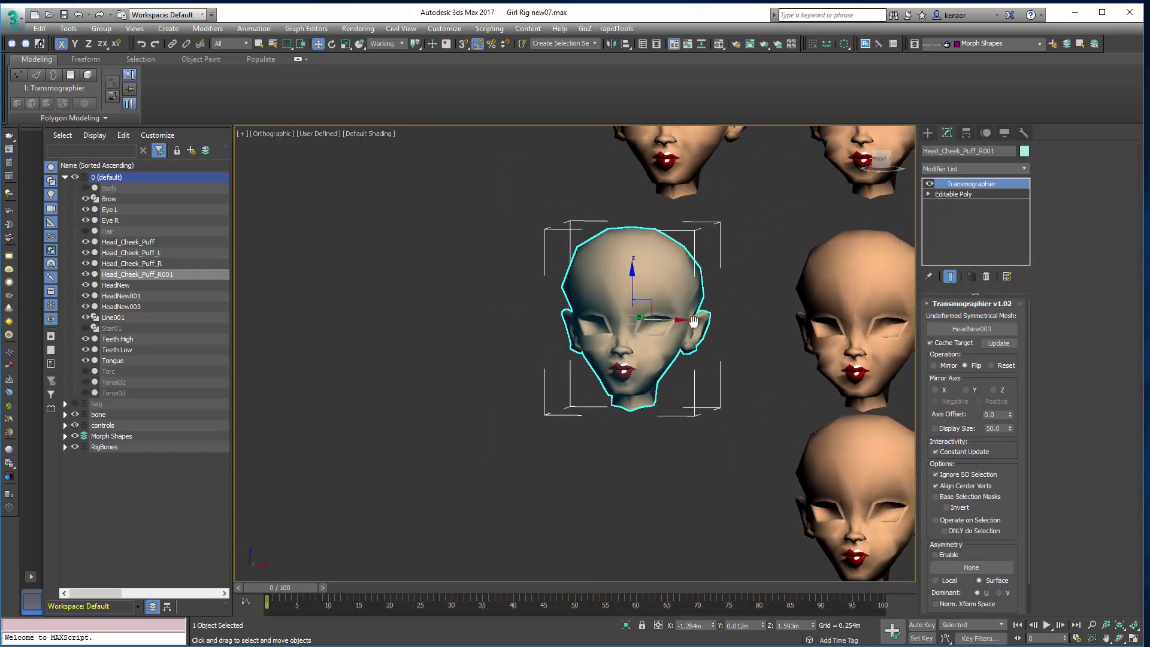
middle_click_drag(665, 361, 529, 367)
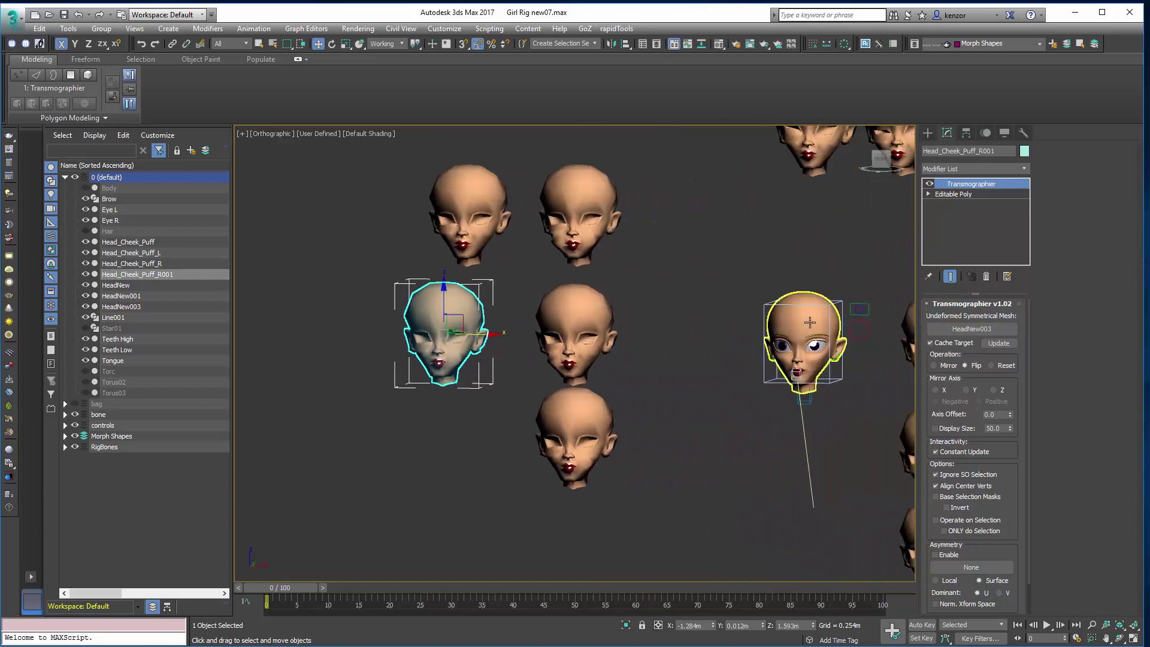
left_click(815, 321)
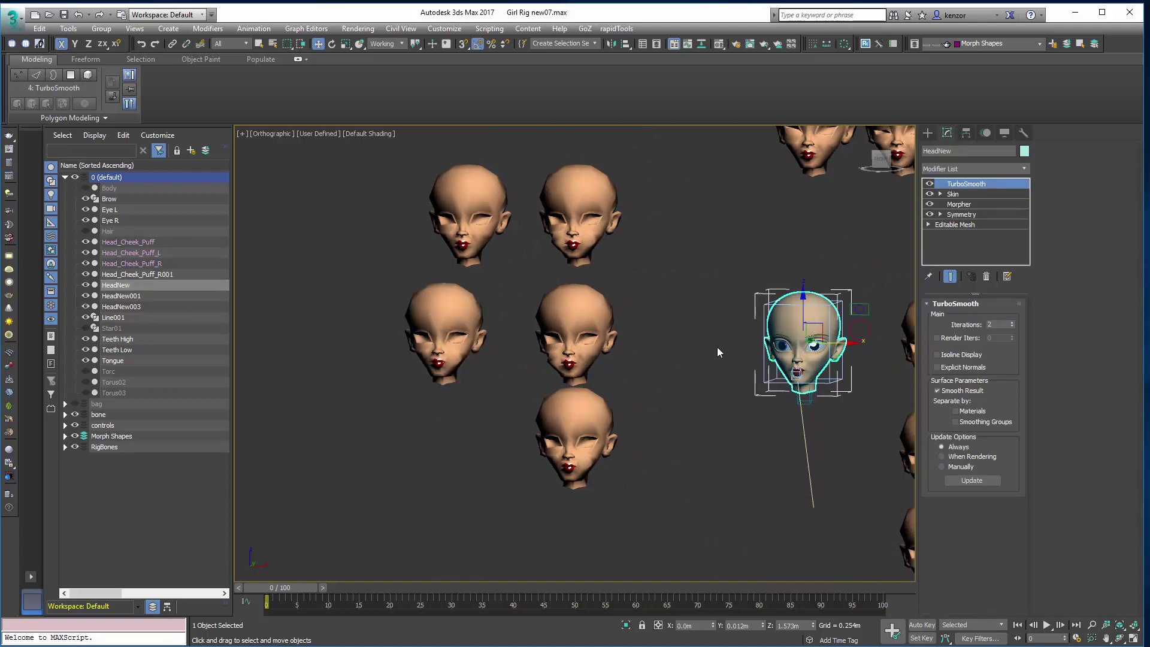
middle_click_drag(717, 347, 802, 356)
Step: Move Head_Cheek_Puff_L down, away from the other cheek puff heads, and clear the selection
left_click(680, 406)
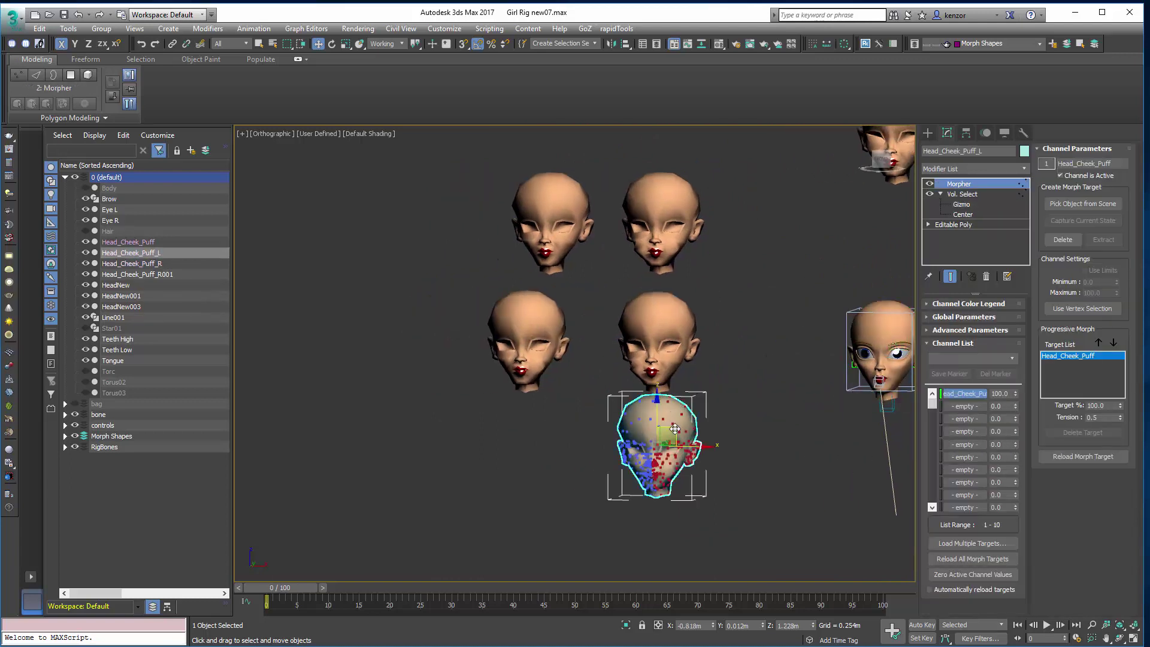
left_click_drag(677, 428, 671, 443)
left_click(678, 423)
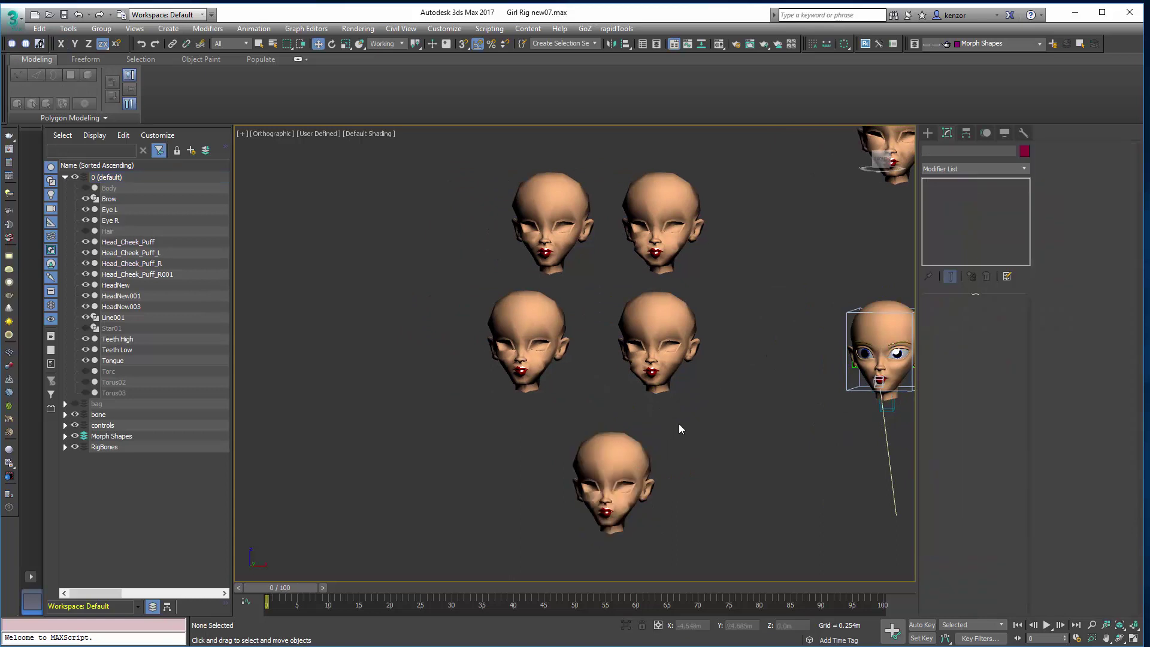
scroll(635, 419, "up", 2)
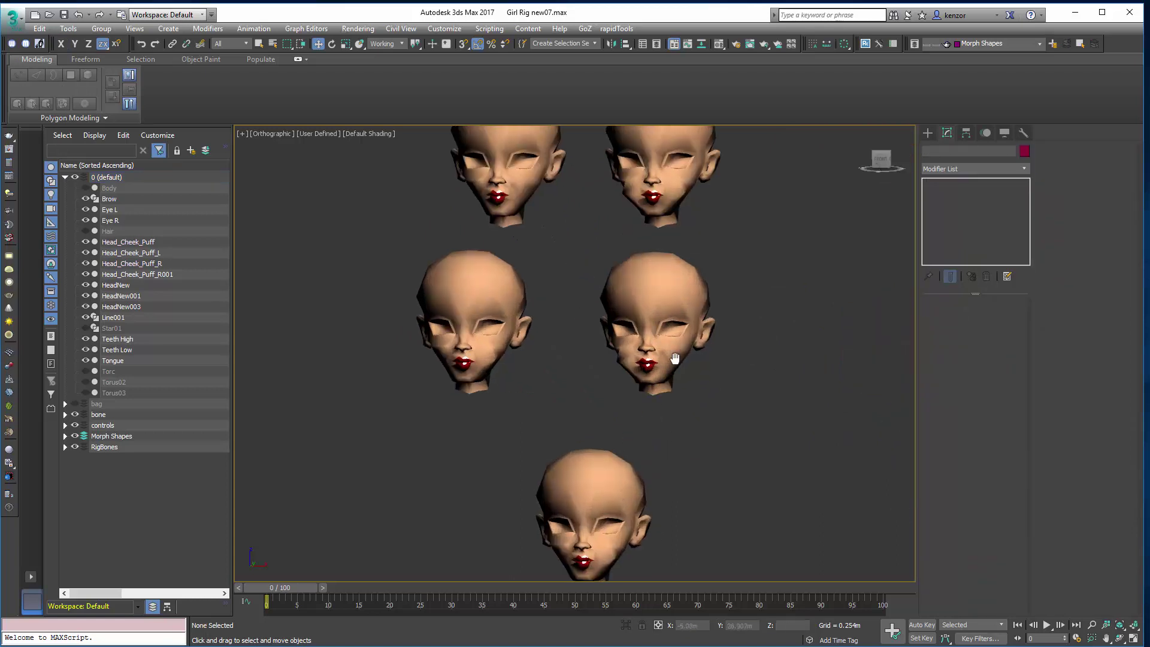
left_click(635, 420)
Step: Test the Head_Cheek_Puff_L channel in HeadNew's Morpher modifier at a value of 51
left_click(689, 269)
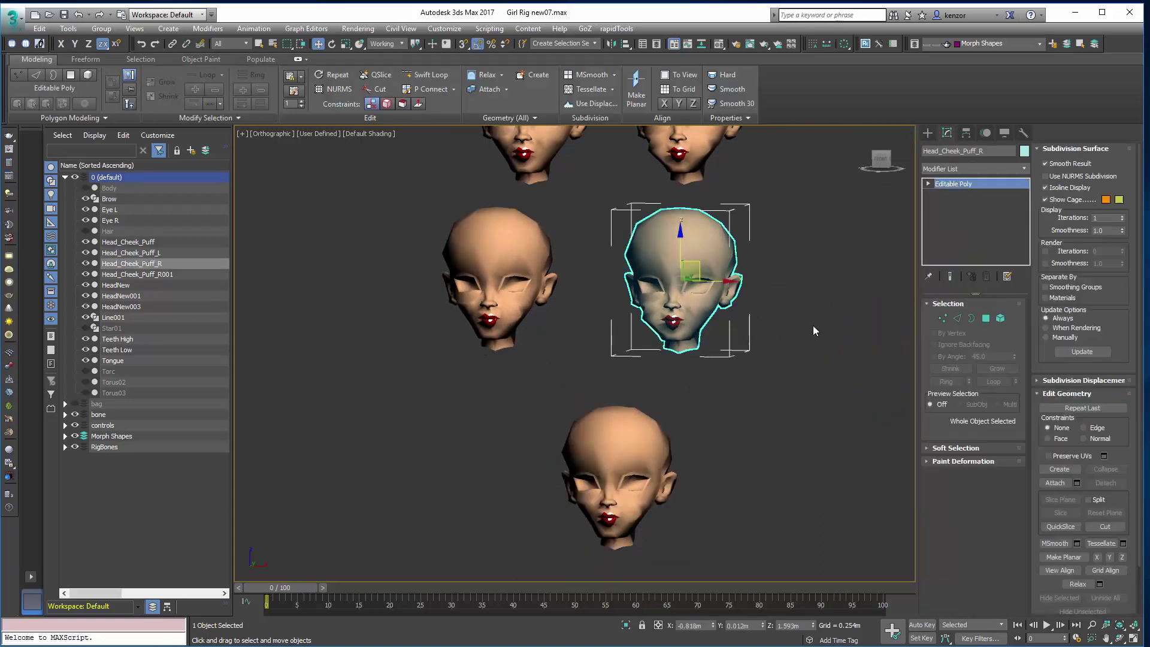
middle_click_drag(873, 318, 642, 338)
left_click(770, 312)
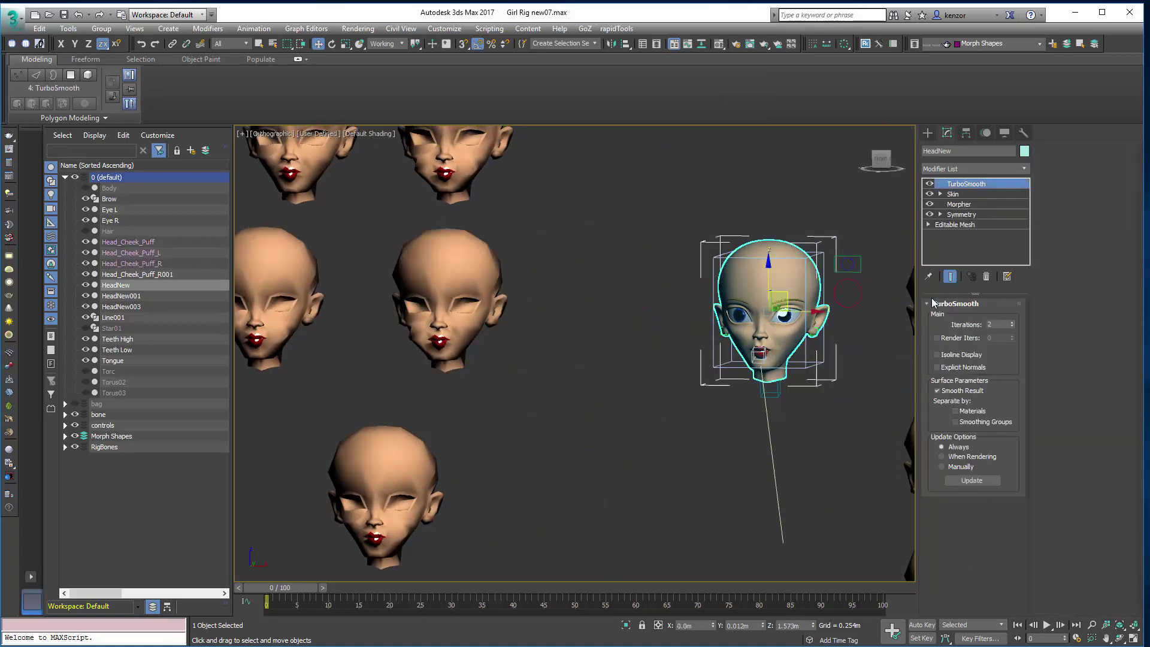
left_click(974, 205)
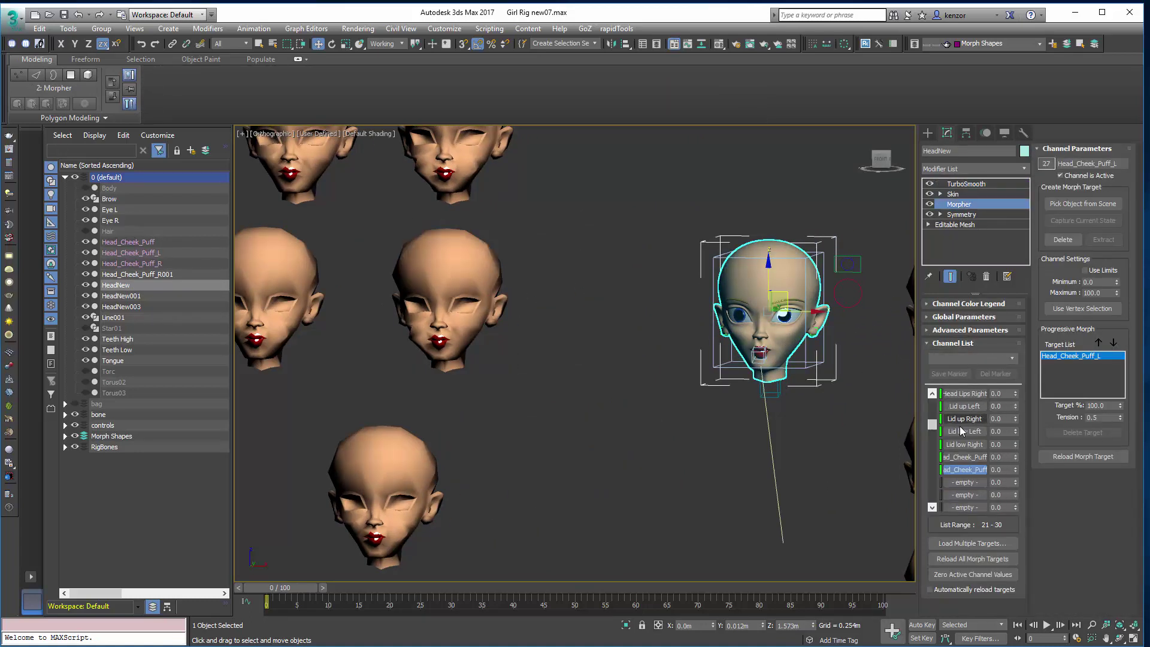
middle_click_drag(686, 445, 699, 444)
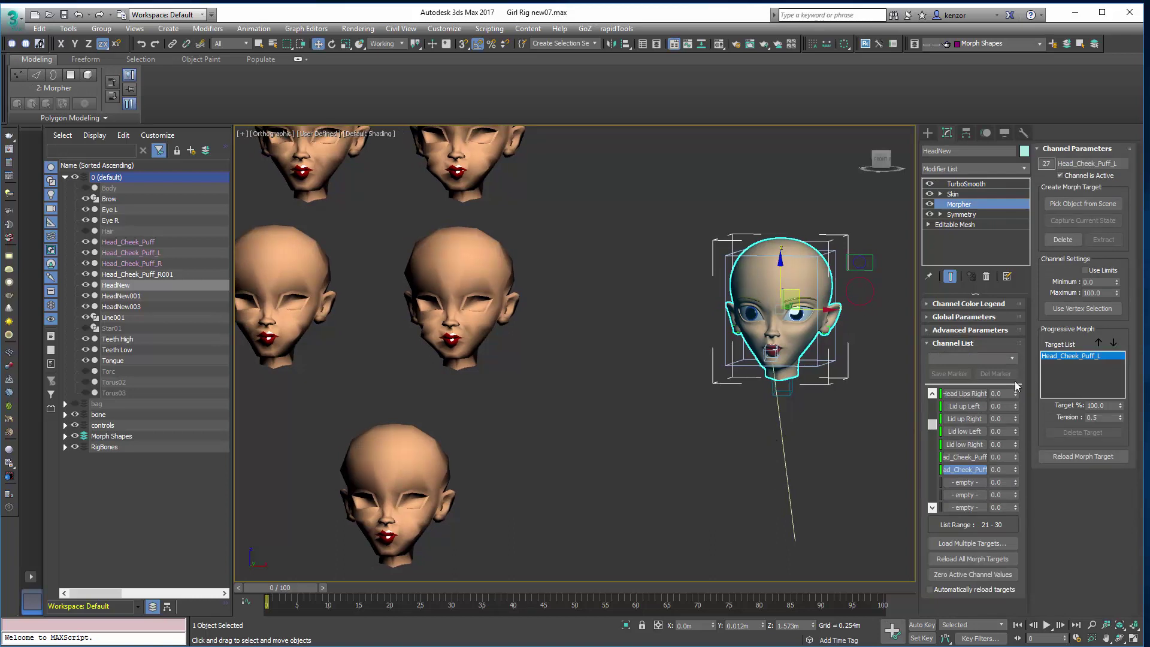
left_click_drag(1016, 469, 1024, 428)
Step: Delete the Head_Cheek_Puff_L target from Morpher channel 27 and pick Head_Cheek_Puff_R001 as its replacement
middle_click_drag(525, 444, 620, 470)
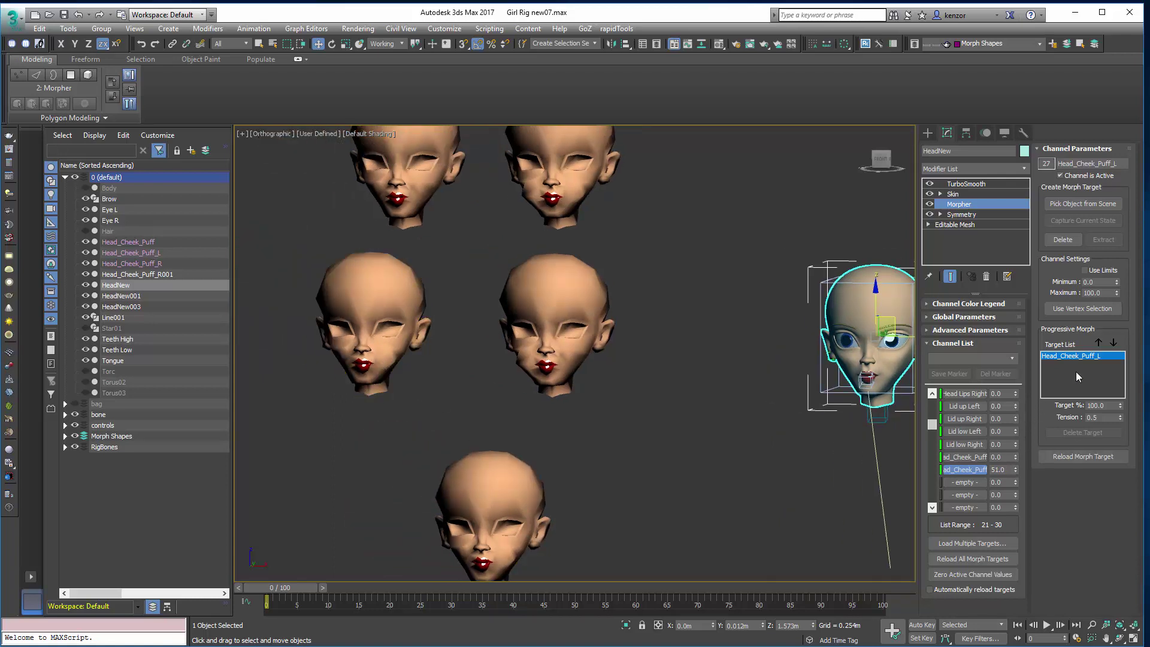
left_click(1058, 240)
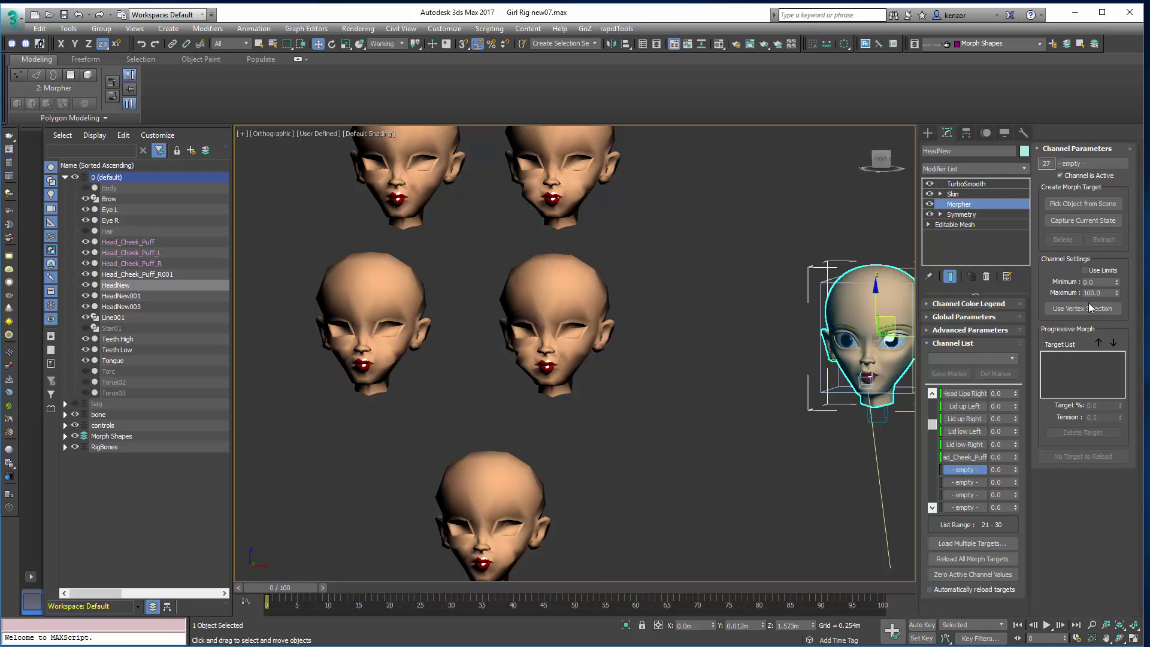
left_click(1083, 205)
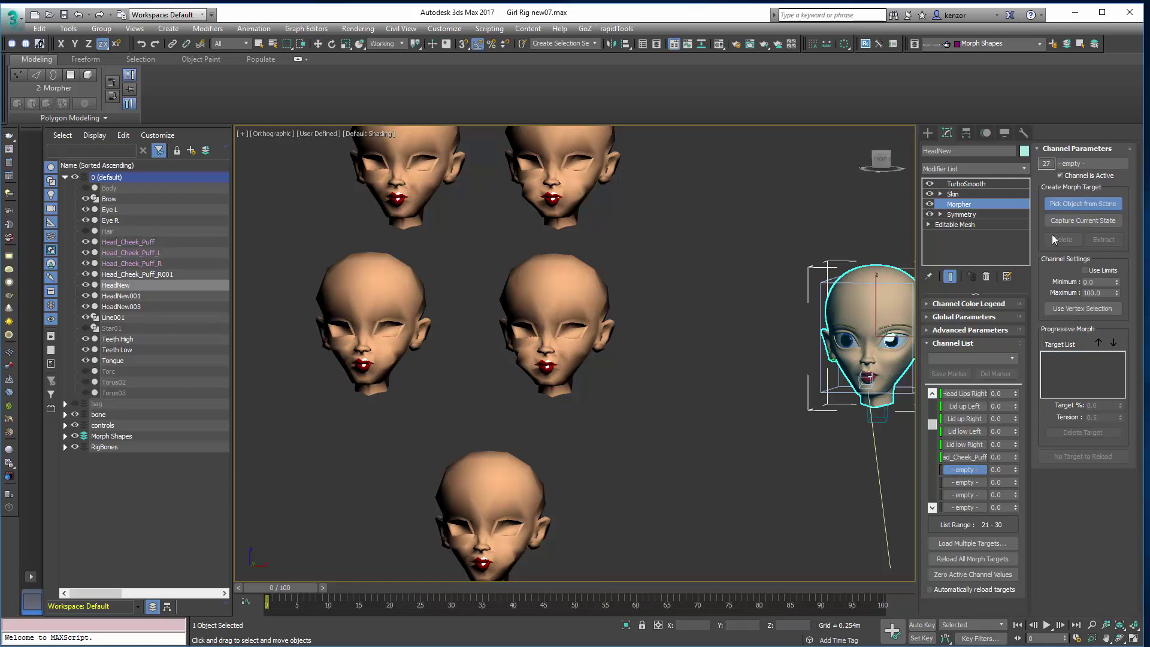
left_click(398, 309)
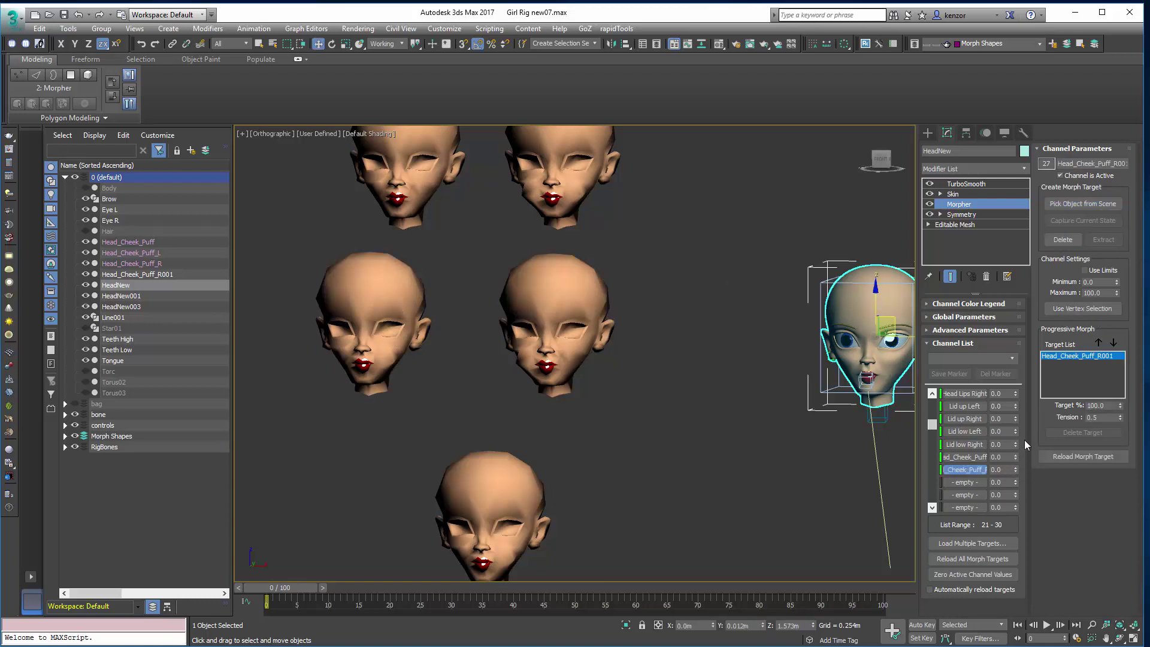
Step: Raise the Head_Cheek_Puff_R001 channel to 130, check the puffed cheek on HeadNew, and settle it at 115
left_click_drag(1016, 469, 1016, 420)
key("z")
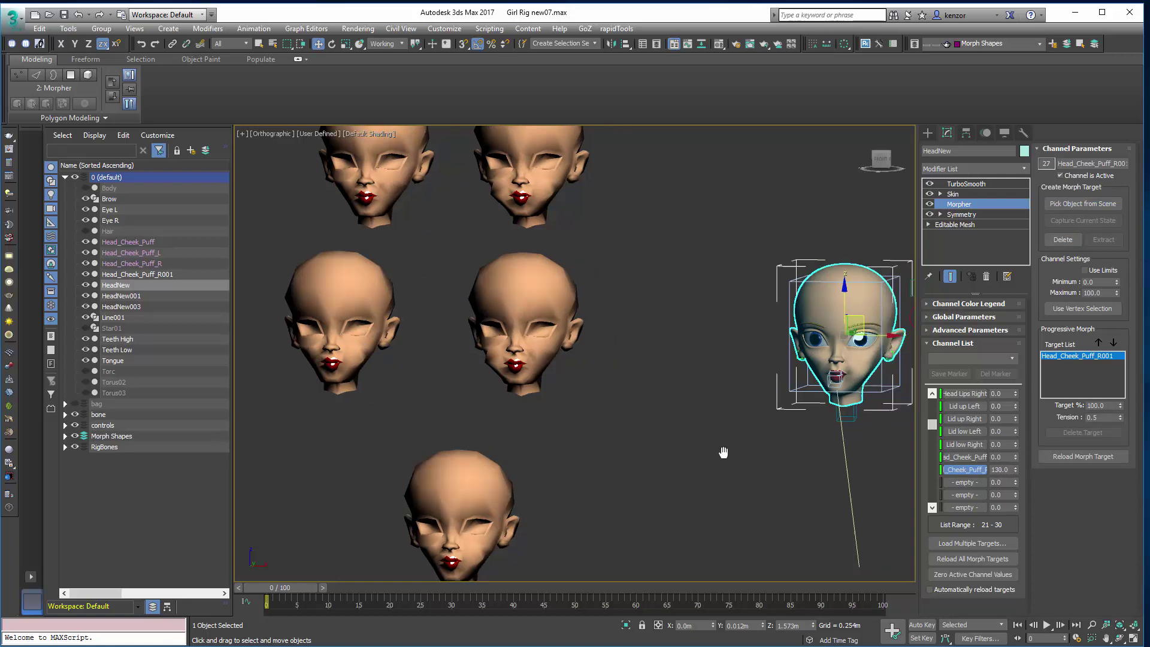
scroll(698, 448, "up", 2)
middle_click_drag(617, 359, 680, 372)
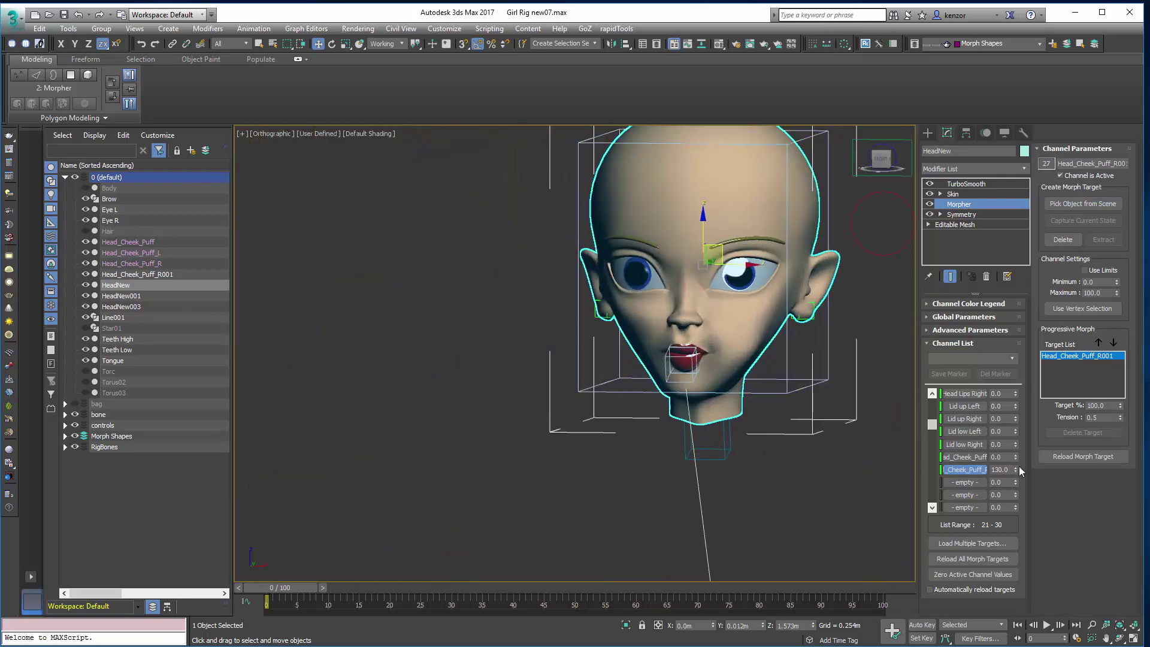
mouse_move(1016, 470)
left_mouse_down()
mouse_move(1020, 444)
mouse_move(1019, 489)
mouse_move(1020, 453)
mouse_move(1019, 473)
left_mouse_up()
scroll(730, 497, "down", 5)
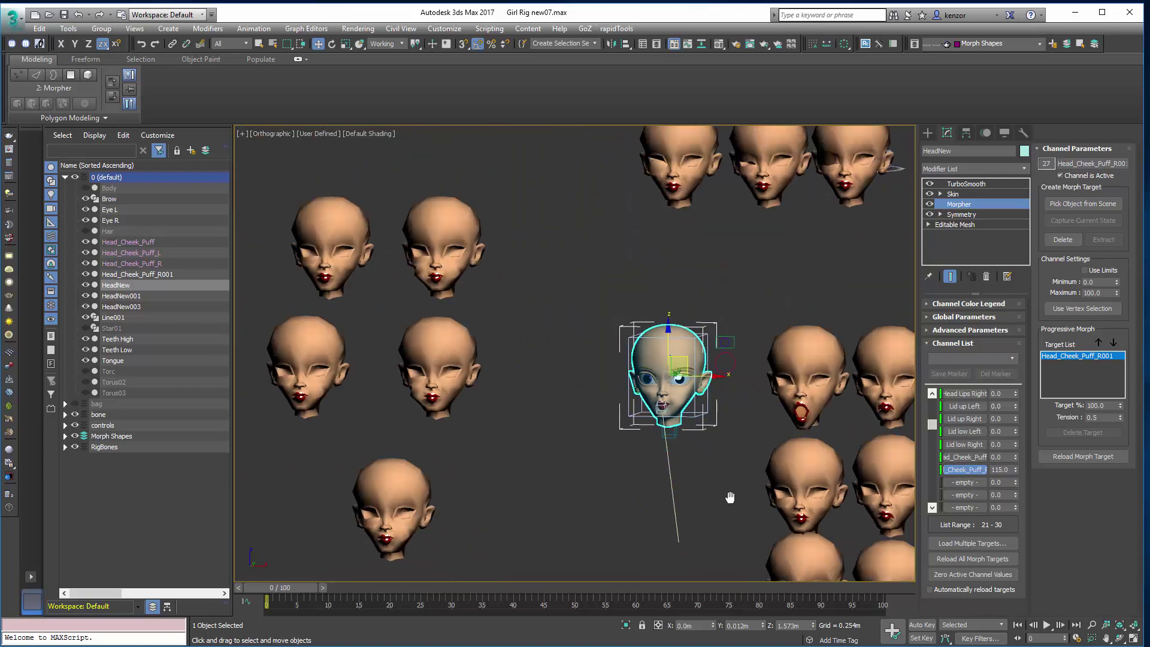
middle_click_drag(731, 497, 889, 536)
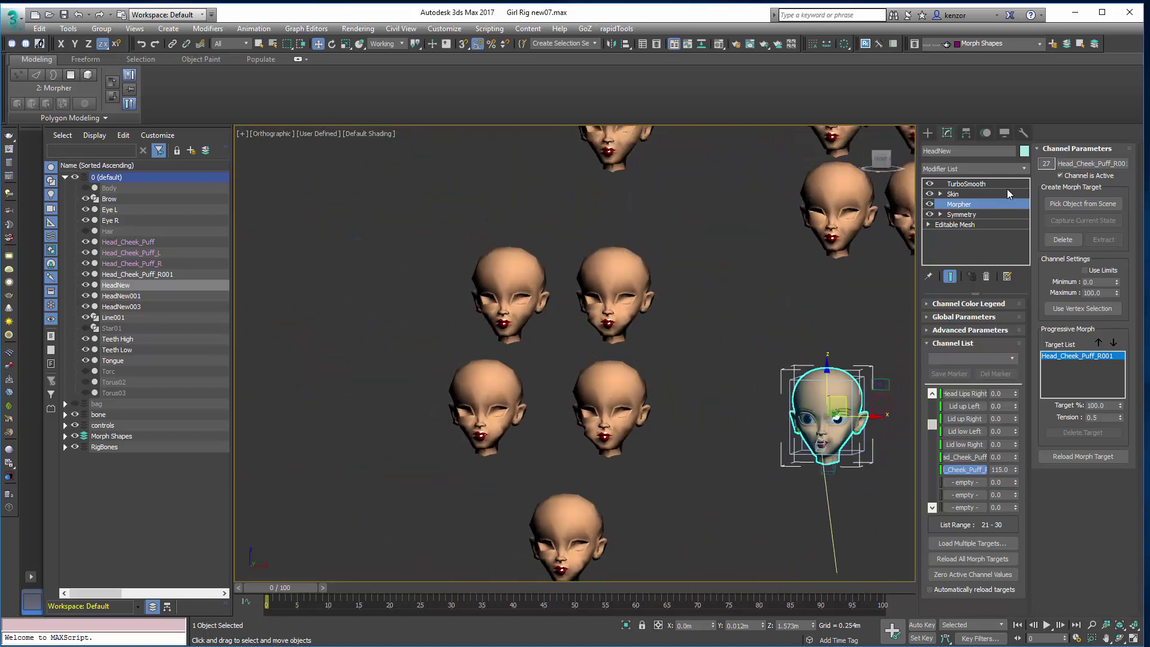
Step: Clone HeadNew003 in the front view and place the copy in the empty space diagonally above the original
left_click(508, 291)
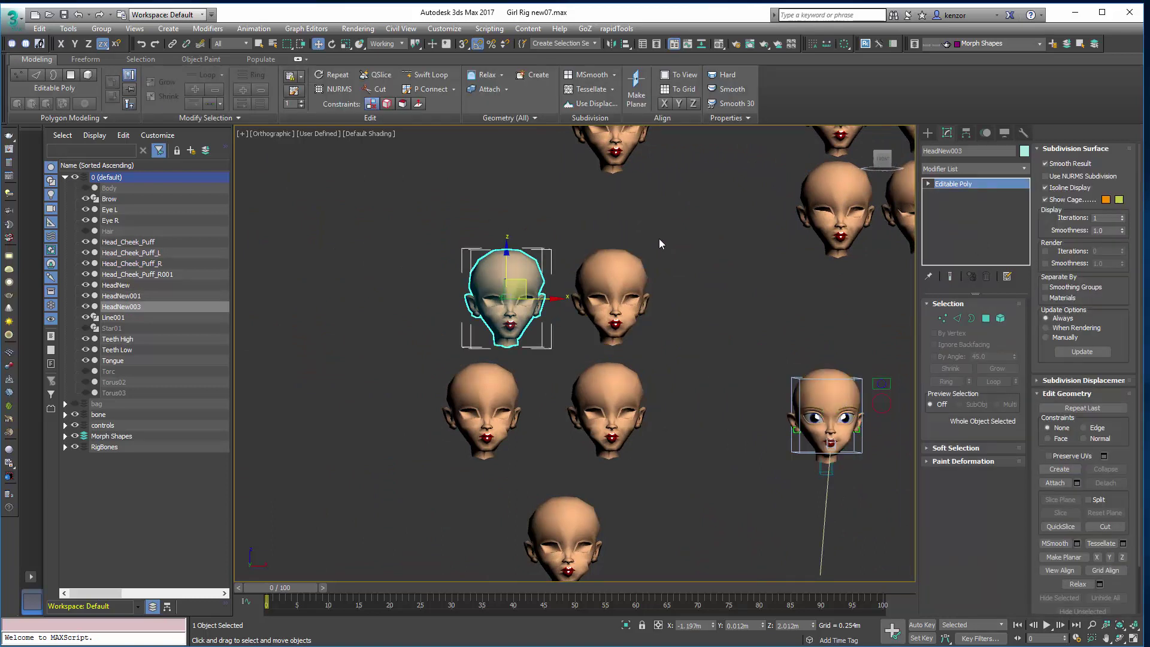
key("f")
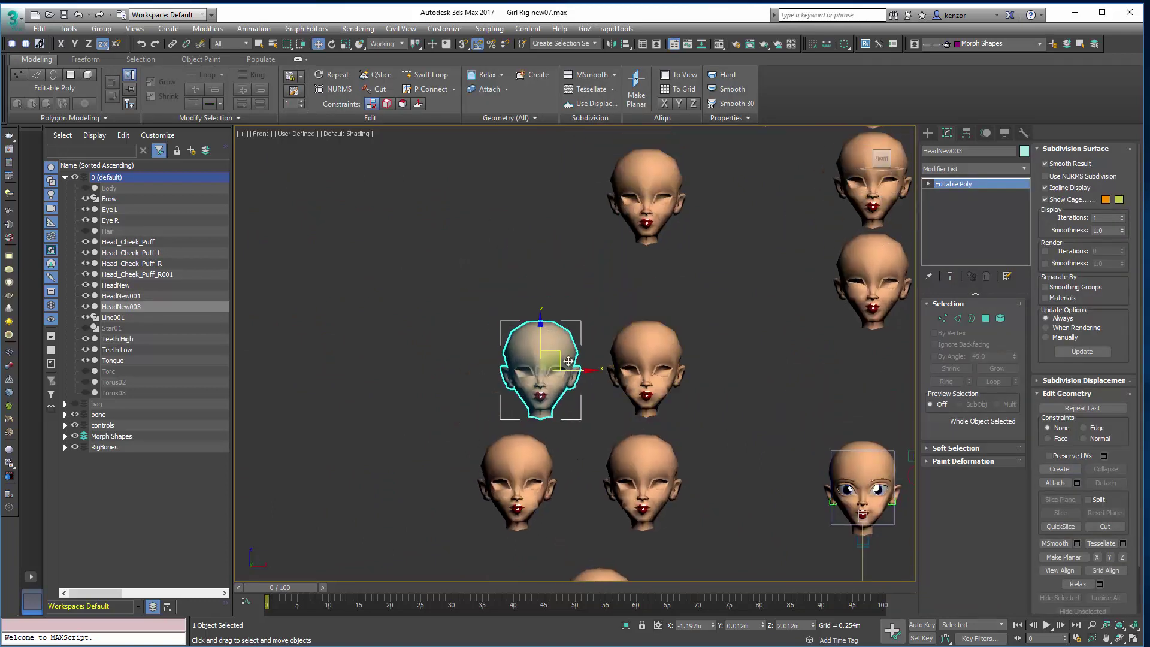
key("z")
scroll(556, 355, "down", 4)
left_click_drag(522, 396, 438, 221)
left_click(572, 386)
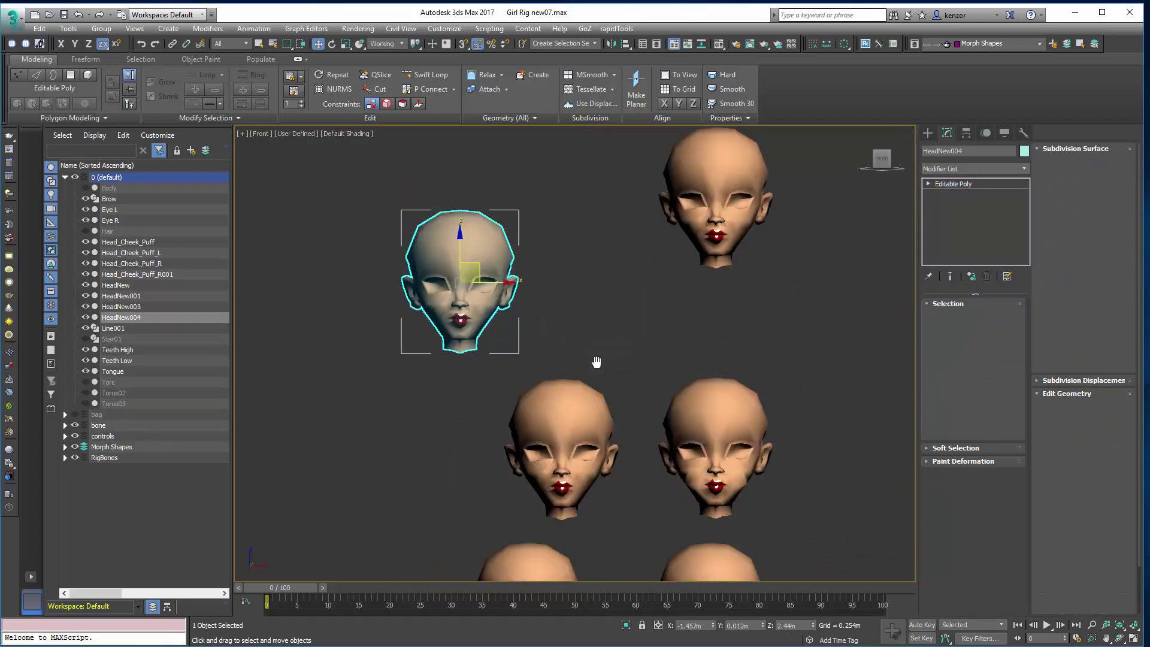
key("z")
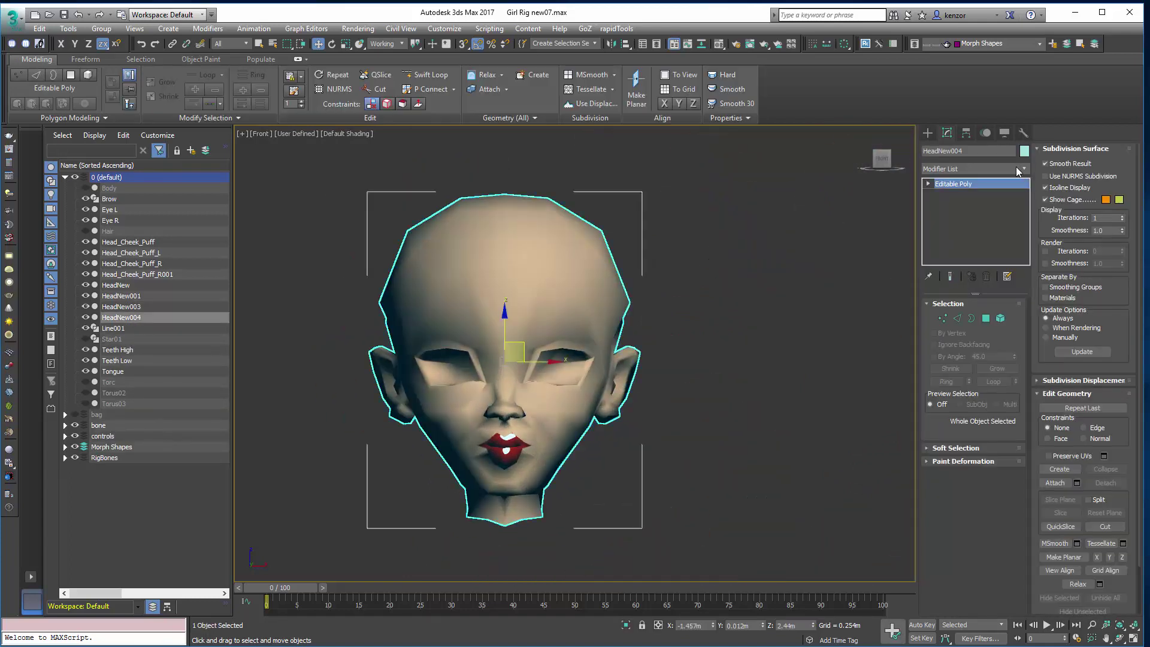
Step: Add a Transmographier modifier to the cloned head and pick HeadNew003 as the undeformed symmetrical mesh
left_click(1021, 169)
key("t")
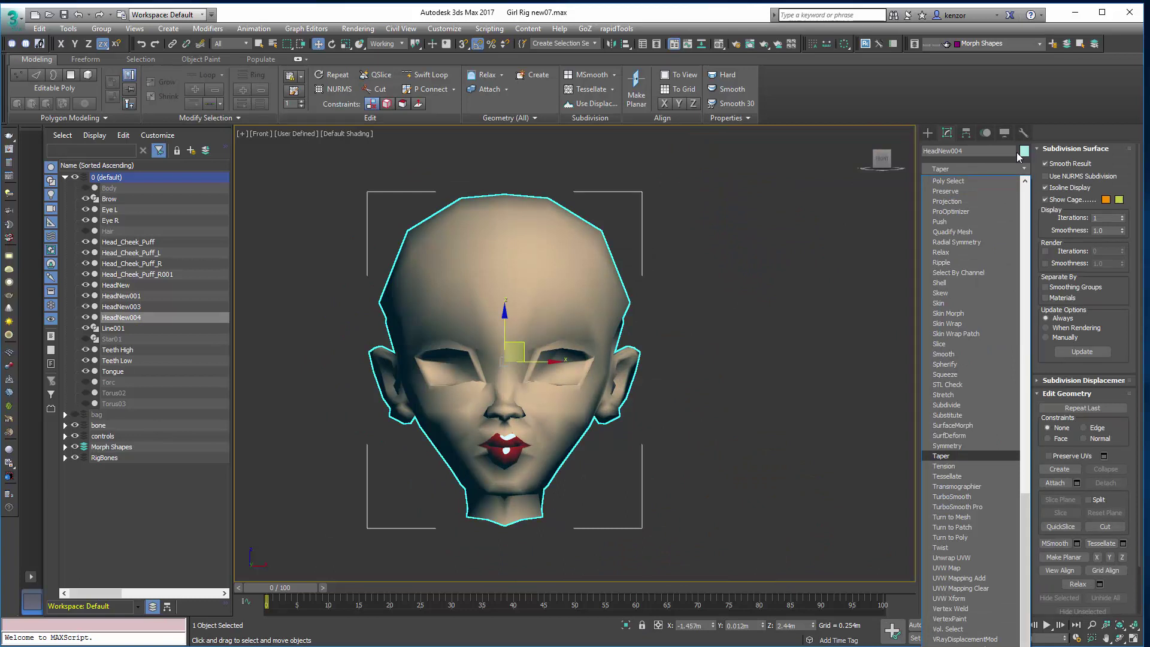
key("Down")
key("Down")
key("Down")
key("Return")
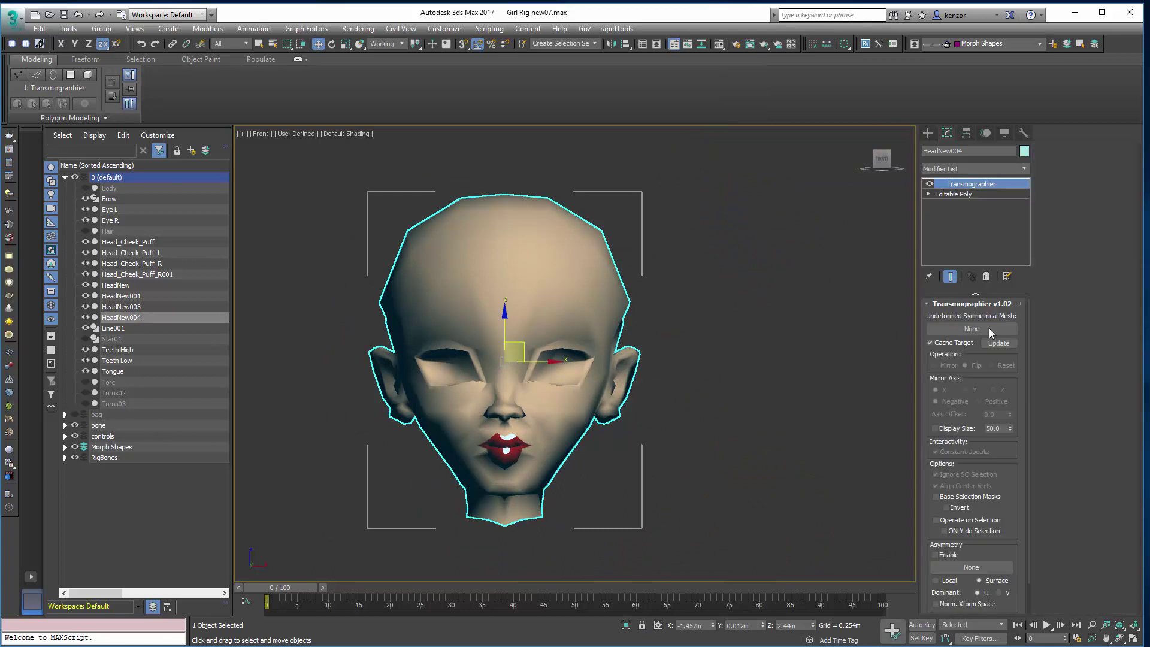
scroll(792, 336, "down", 5)
left_click(972, 329)
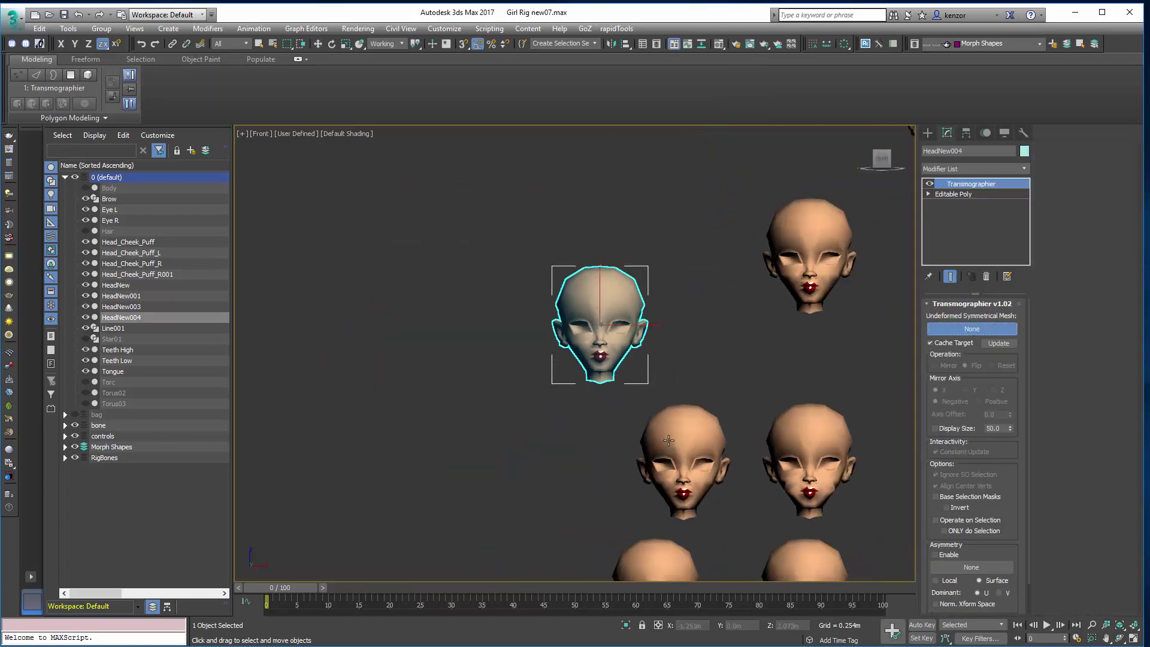
left_click(683, 455)
scroll(717, 372, "up", 4)
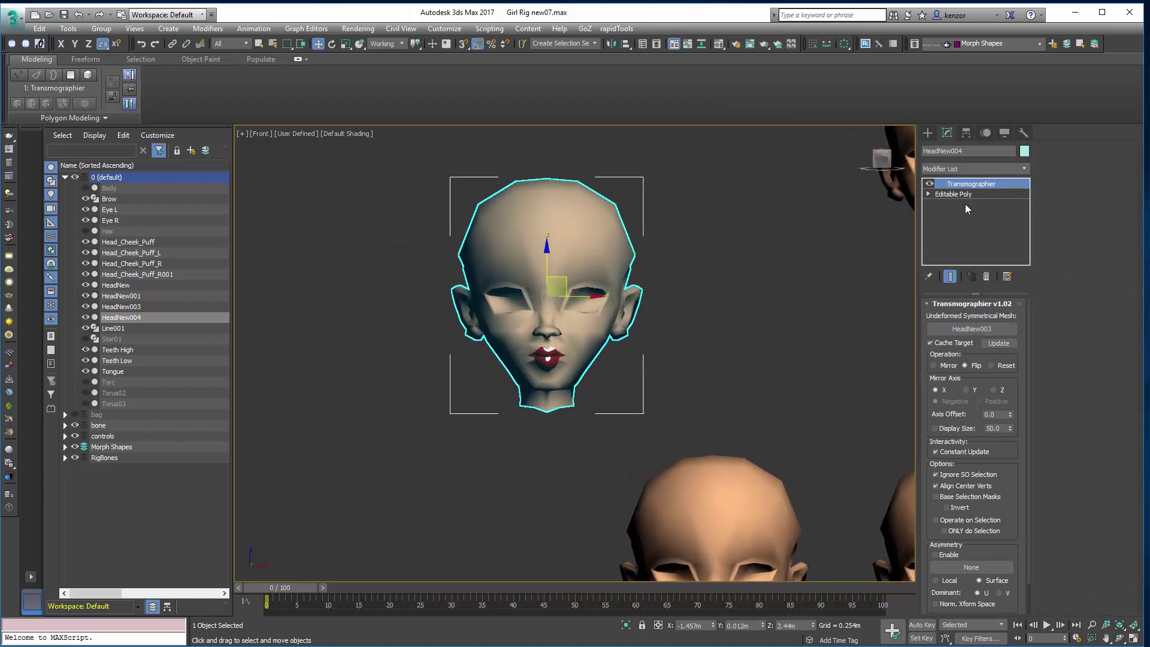
Step: Insert an Edit Poly modifier beneath Transmographier on the cloned head and switch it to vertex editing
left_click(1024, 169)
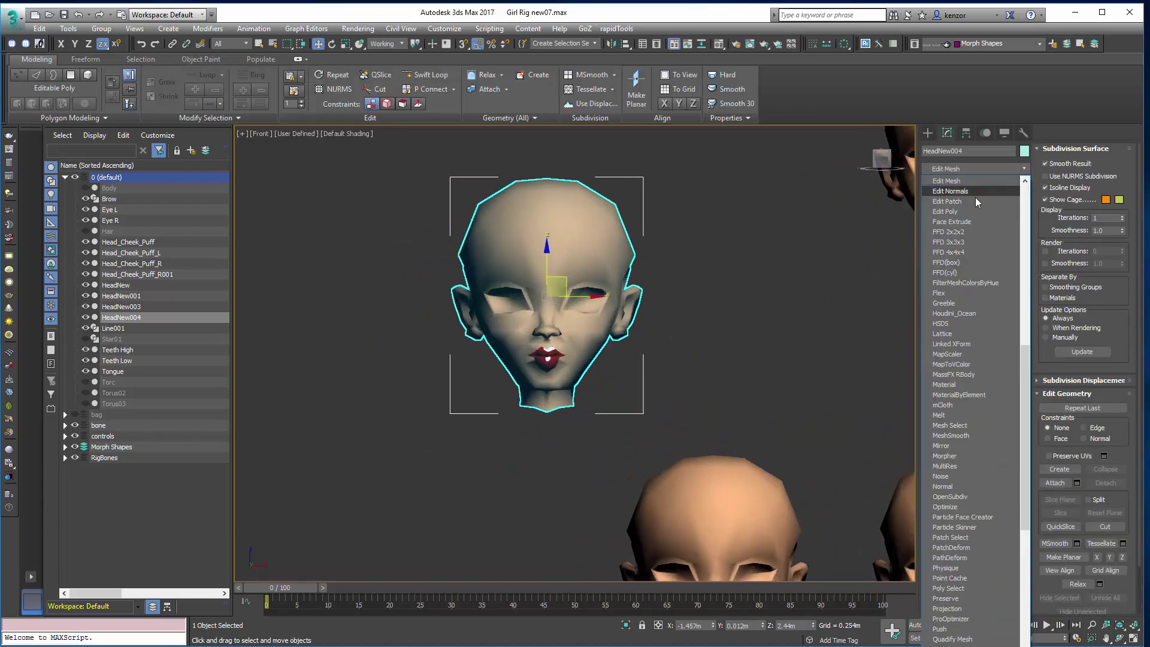
left_click(964, 210)
key("z")
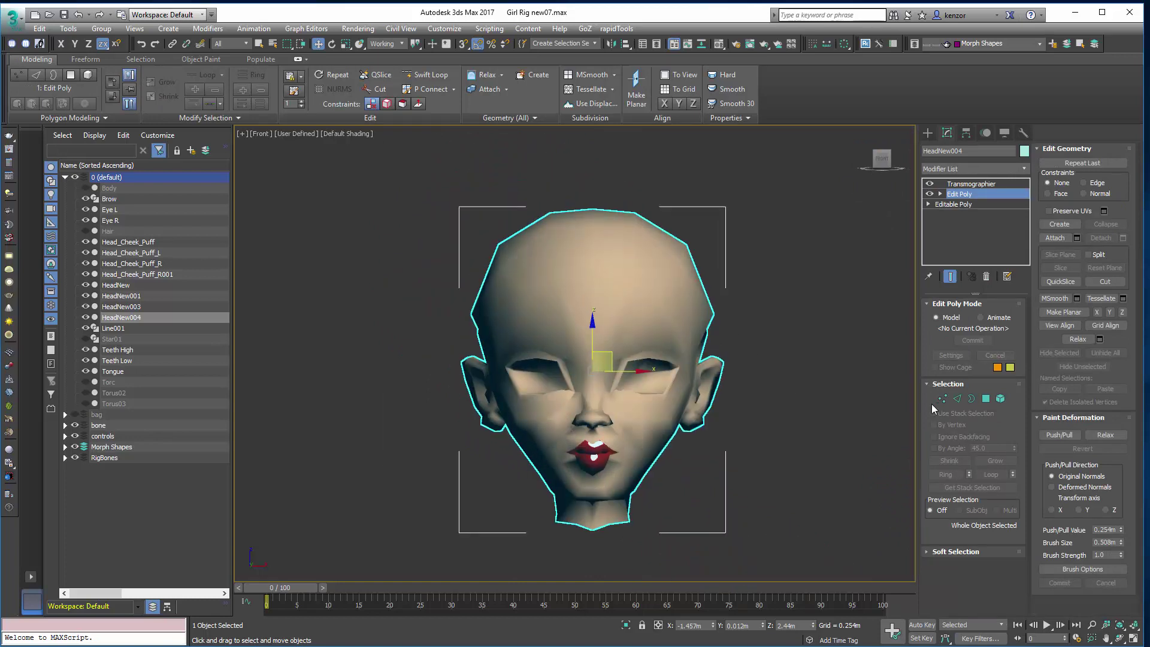
key("2")
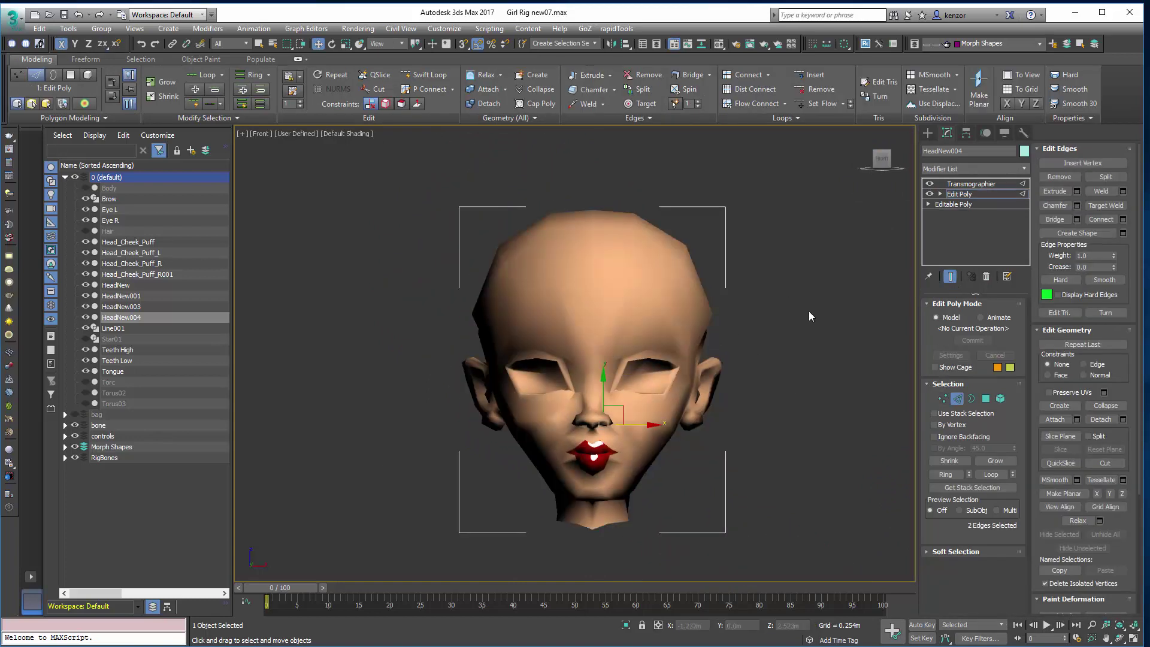
left_click(942, 398)
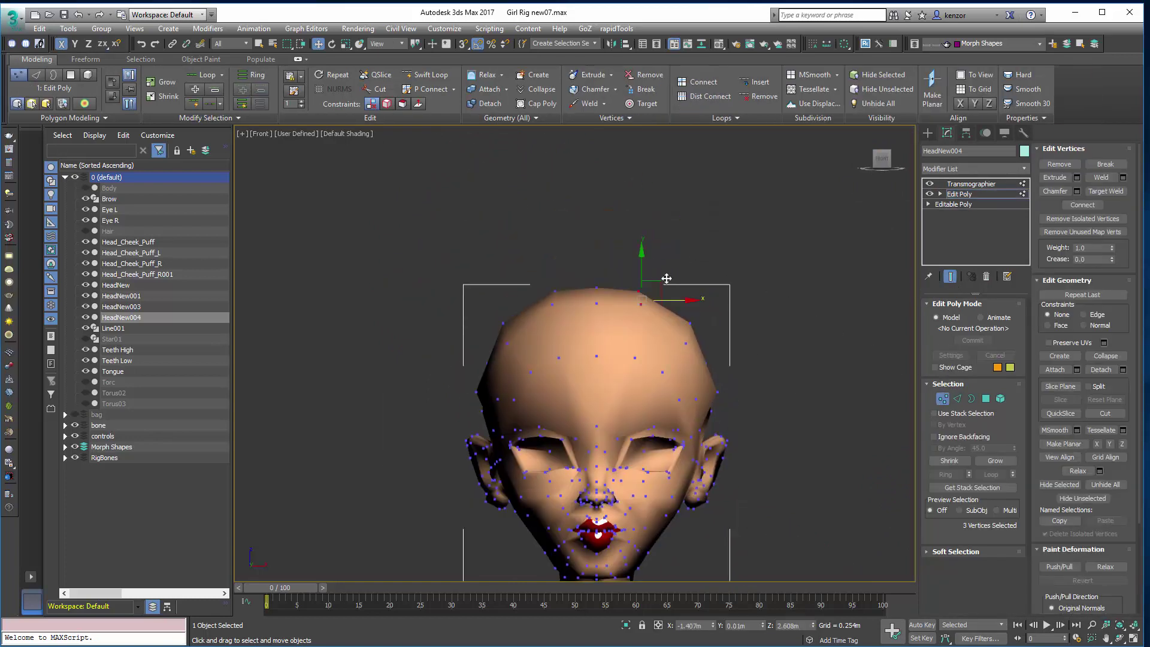
Step: Undo a trial move of vertices on the crown and set the Transmographier operation to Mirror
left_click_drag(658, 280, 747, 204)
key("ctrl+z")
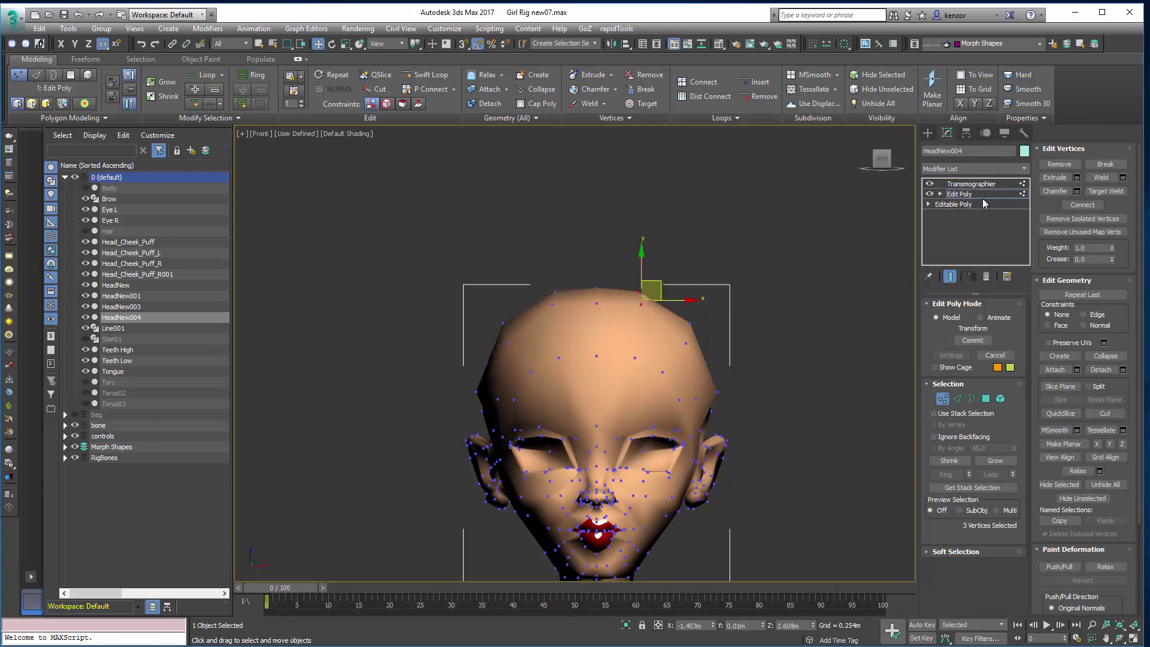
left_click(996, 184)
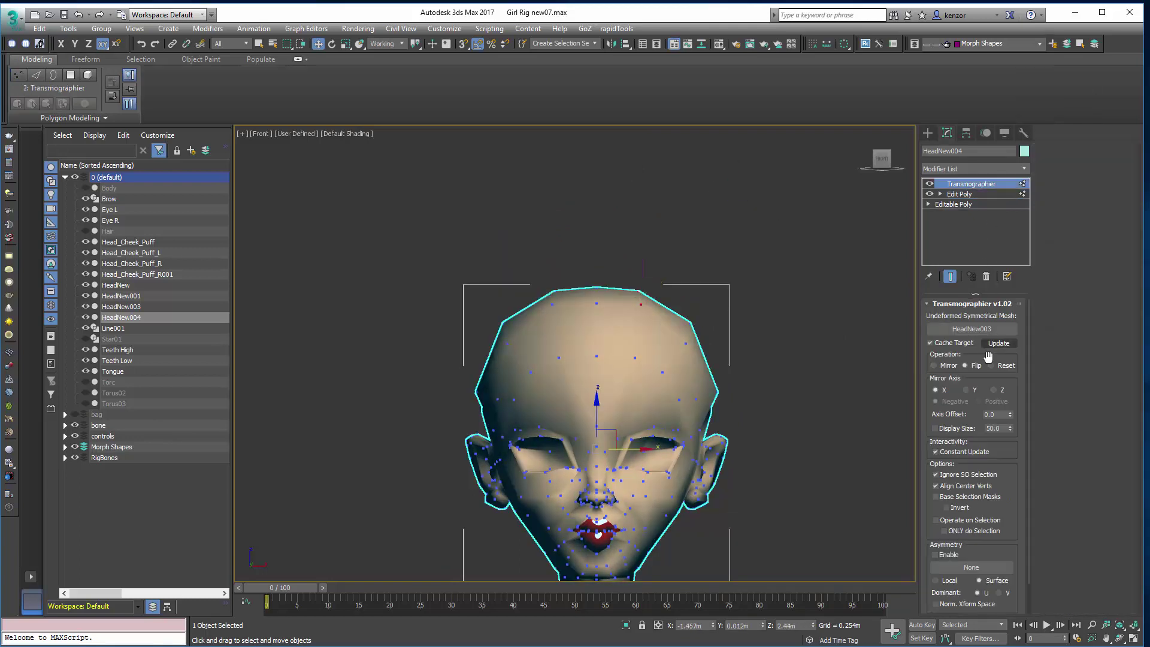
left_click(934, 366)
Step: In Edit Poly, select three vertices on one side of the crown and move them to test the mirrored deformation
left_click(998, 195)
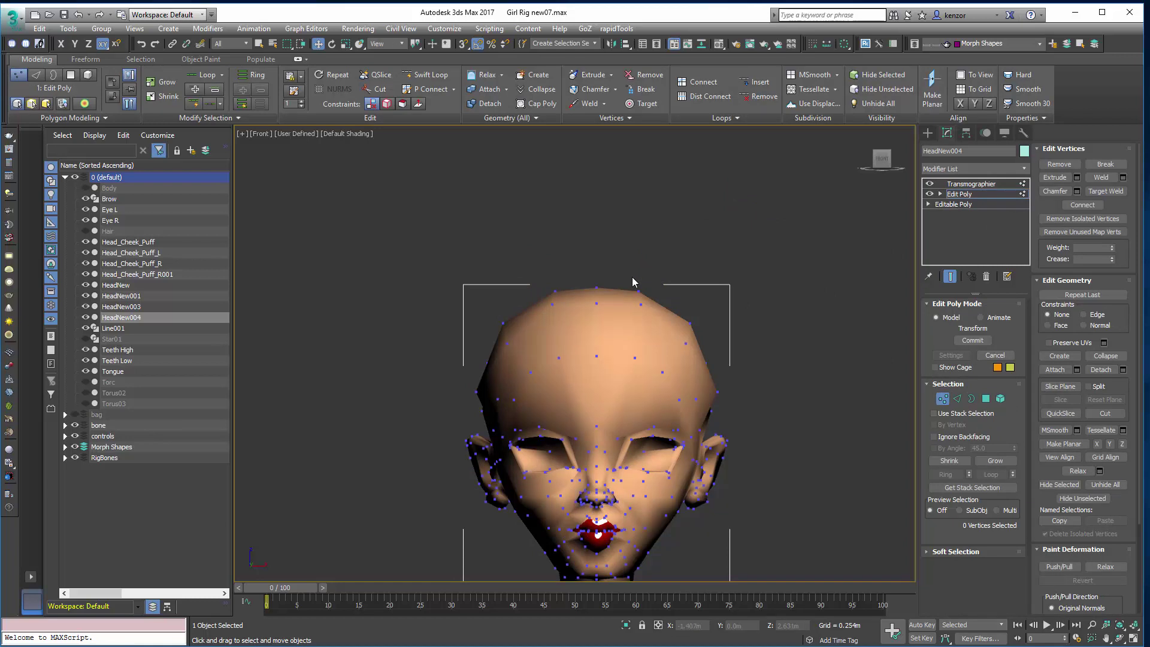
left_click_drag(659, 282, 779, 275)
middle_click_drag(779, 276, 822, 273, "alt")
left_click_drag(758, 268, 695, 260)
scroll(694, 259, "up", 3)
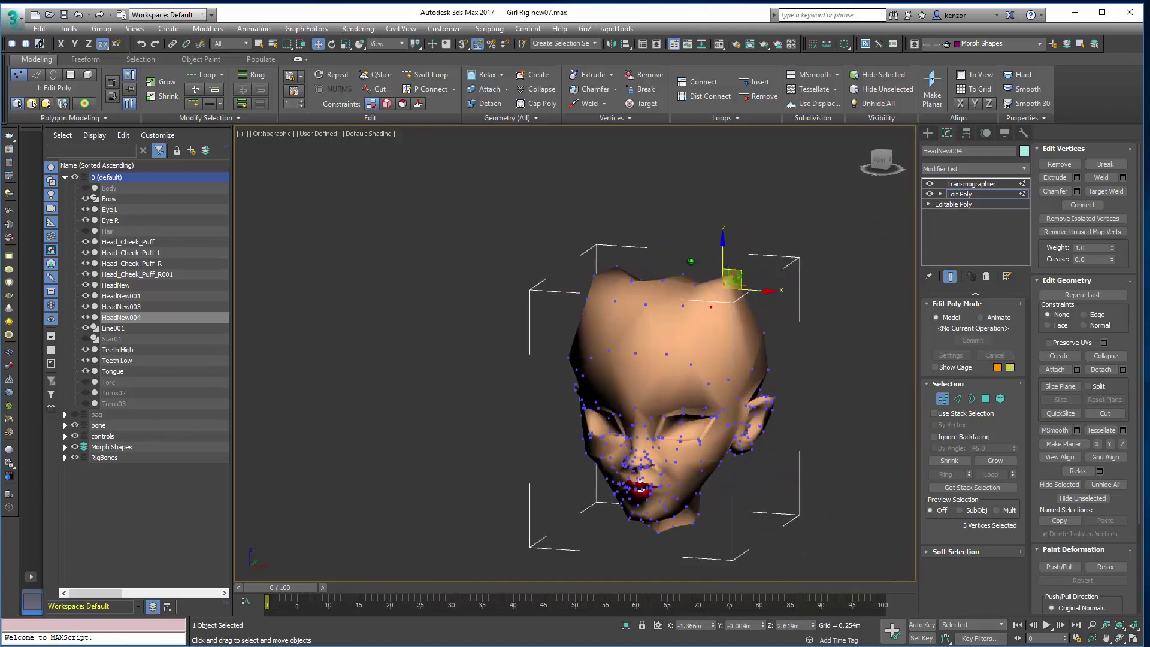
Step: Try to move a centre-line vertex low on the forehead sideways, and undo the move
middle_click_drag(695, 260, 730, 318, "alt")
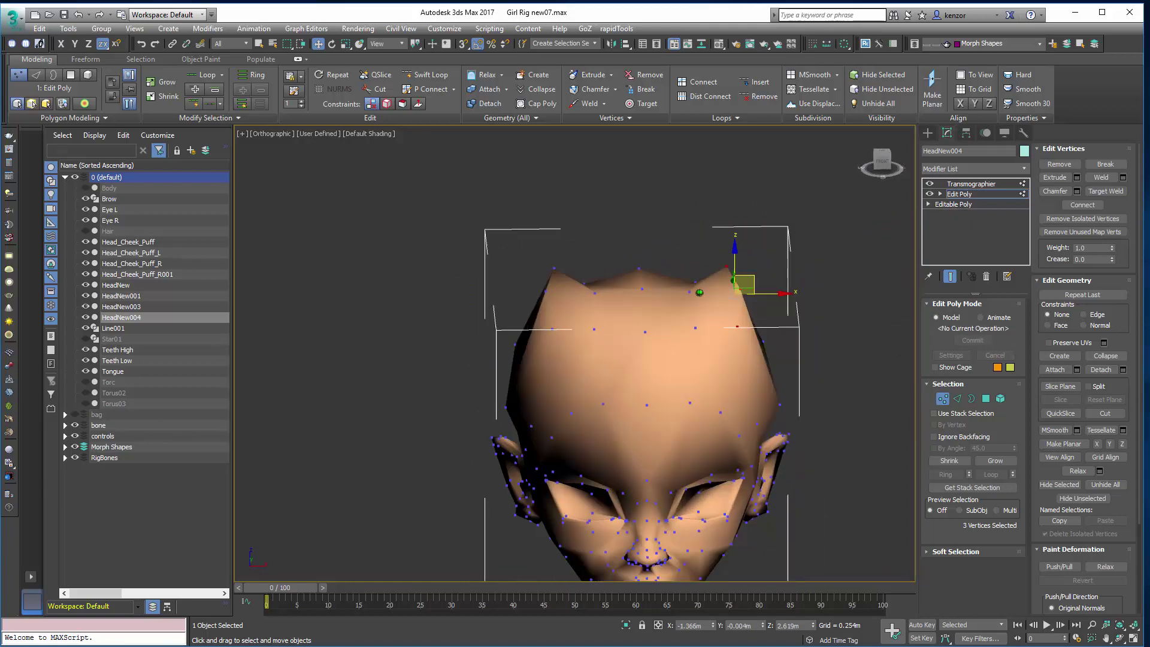
middle_click_drag(637, 378, 616, 422, "alt")
left_click(598, 425)
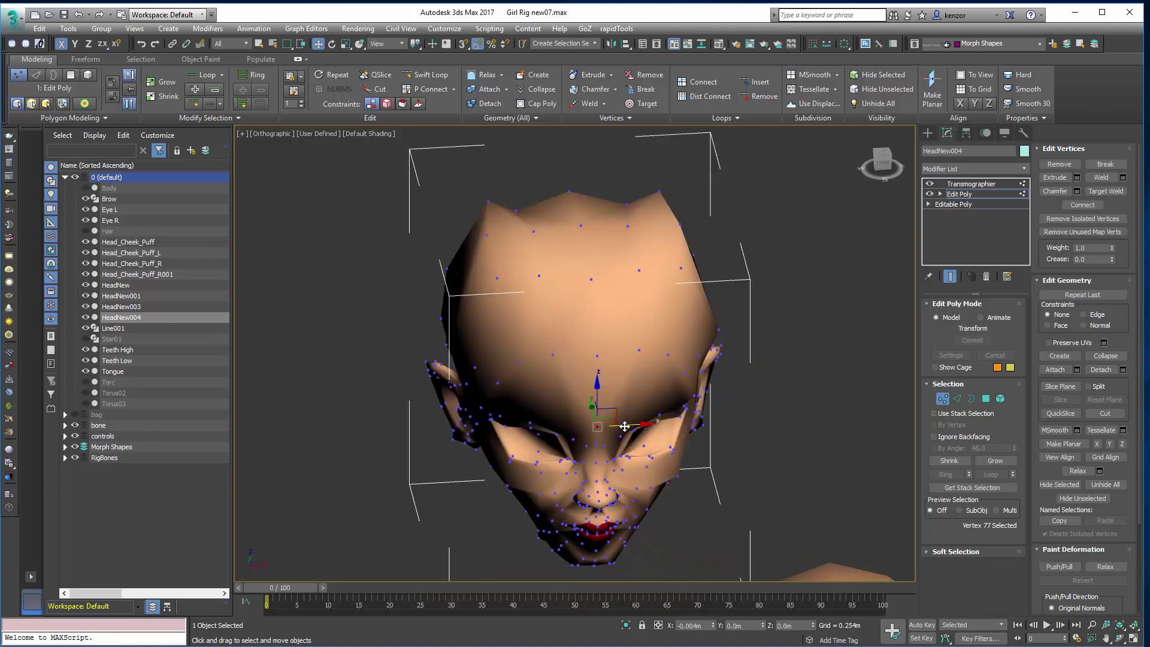
left_click_drag(614, 427, 650, 423)
scroll(623, 350, "up", 6)
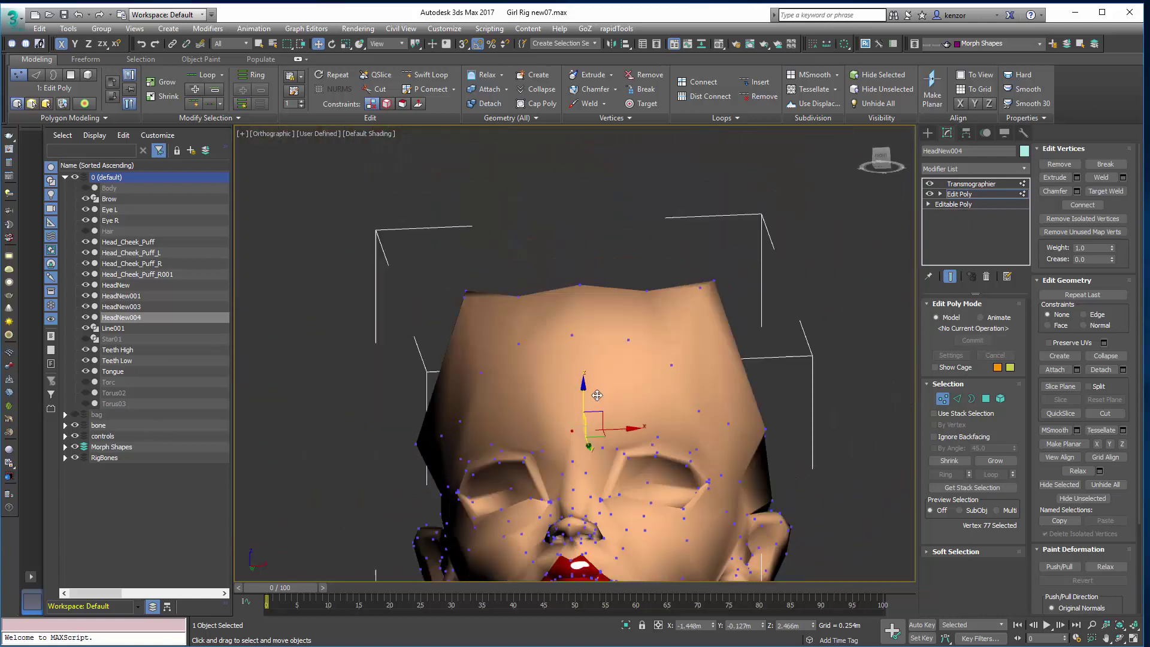
middle_click_drag(597, 395, 606, 421, "alt")
key("ctrl+z")
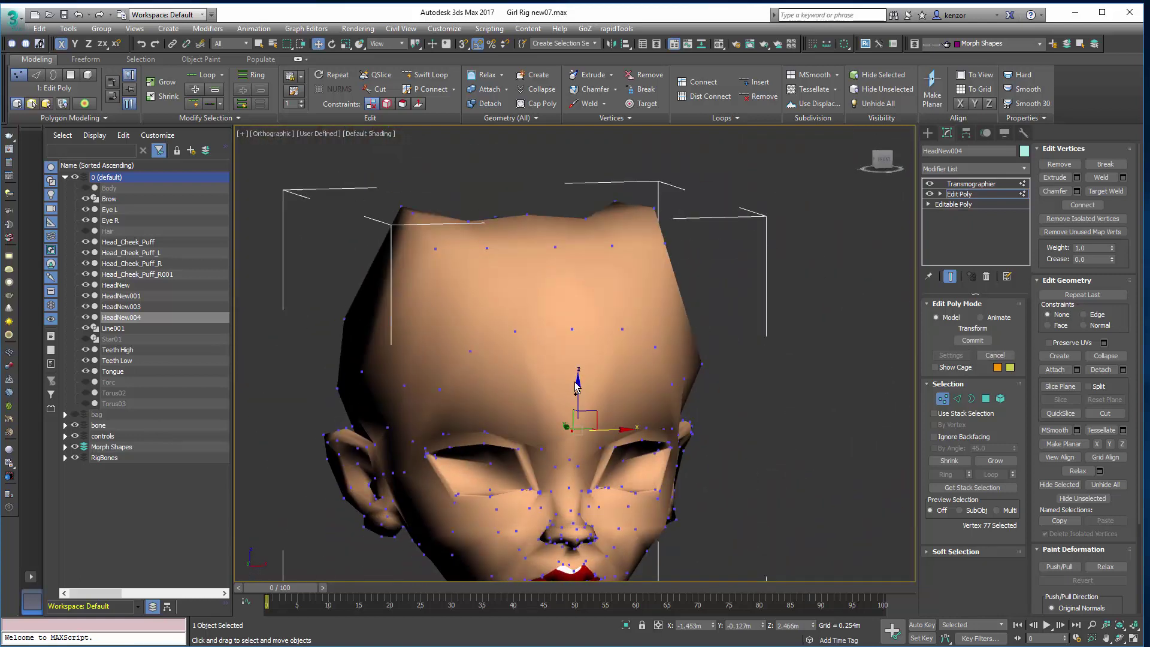
middle_click_drag(594, 360, 578, 381, "alt")
Step: Pull the centre-line vertex in the middle of the forehead outward and inspect the deformation from both sides
left_click(573, 336)
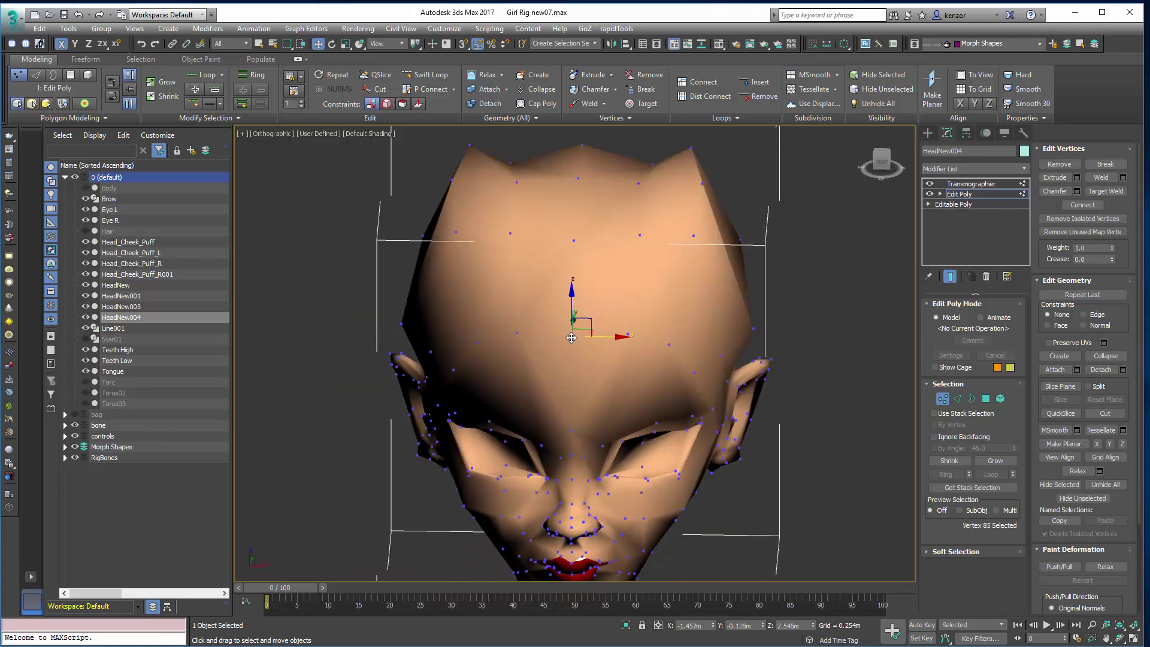
middle_click_drag(619, 320, 518, 325, "alt")
left_click_drag(586, 317, 545, 310)
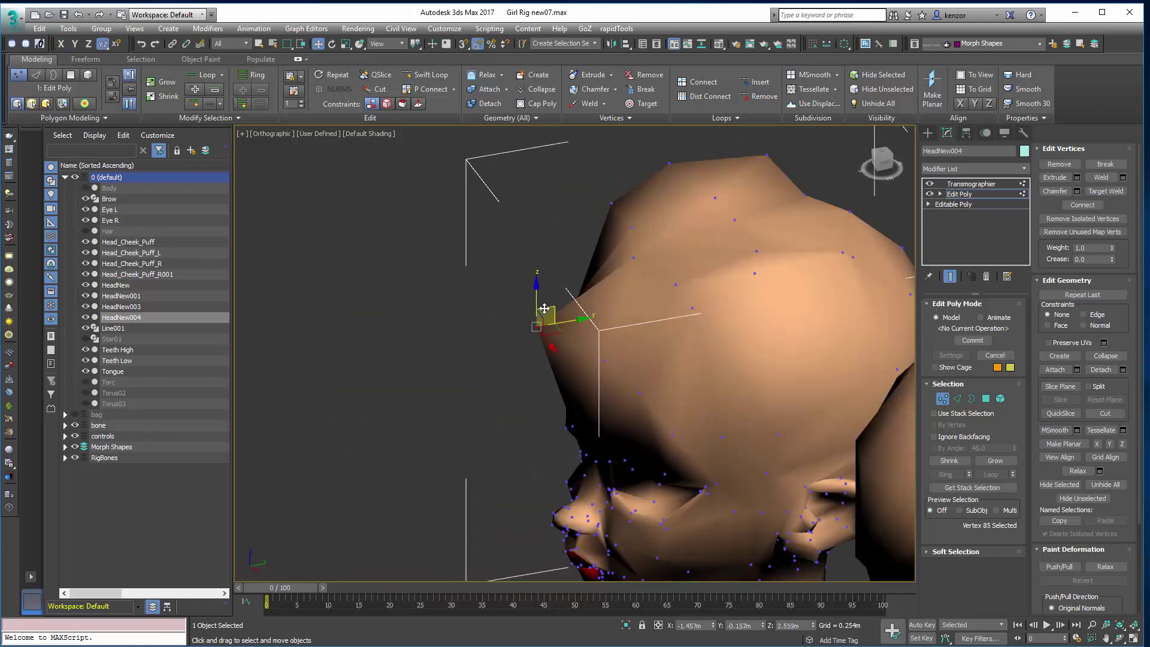
middle_click_drag(554, 313, 710, 303, "alt")
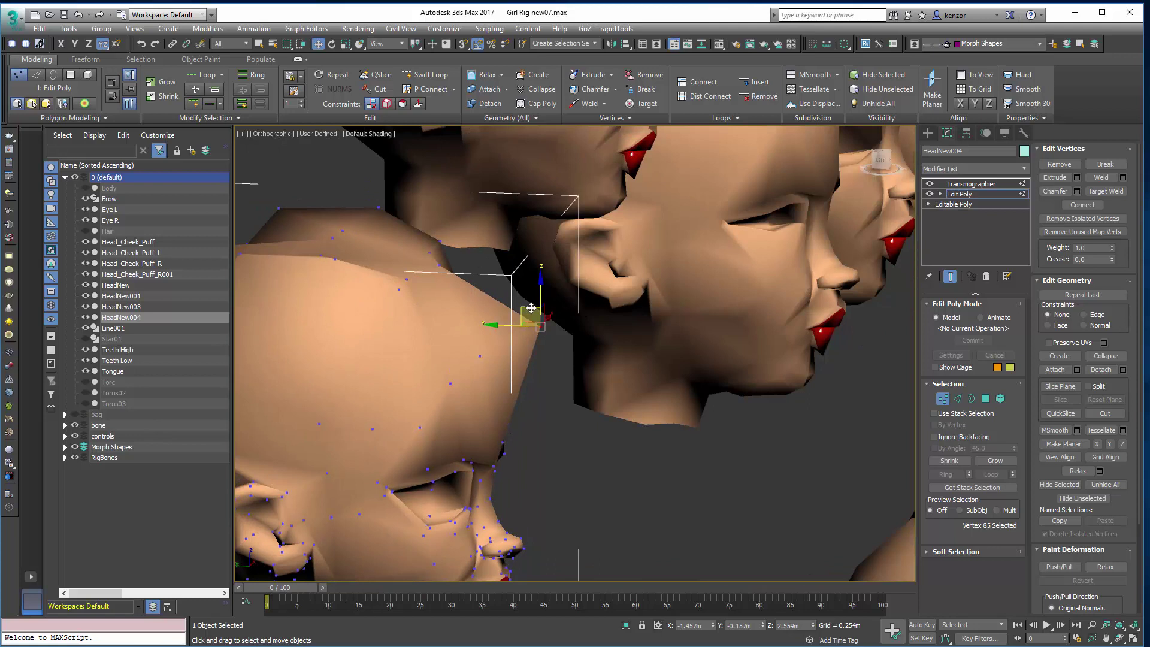
middle_click_drag(531, 308, 697, 280, "alt")
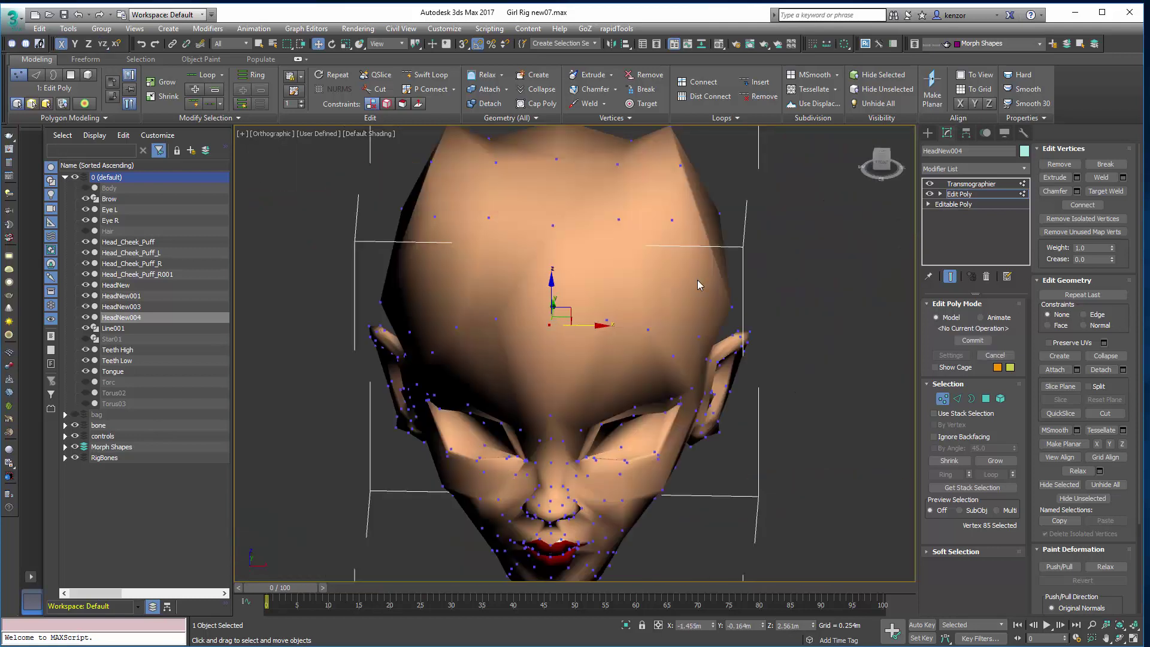
Step: Disable the Transmographier modifier and move the pulled forehead vertex sideways off the centre line
left_click(930, 184)
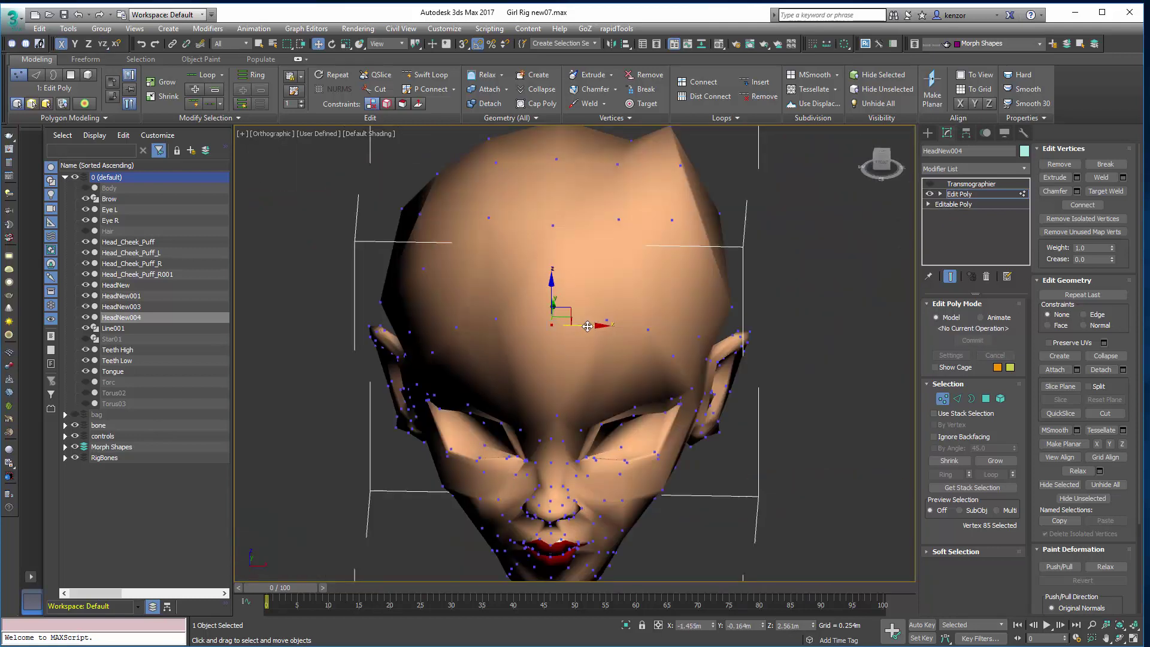
left_click_drag(587, 326, 602, 325)
Step: Select the Transmographier modifier and switch it on and off to compare the head with and without mirroring, leaving it enabled
left_click(938, 186)
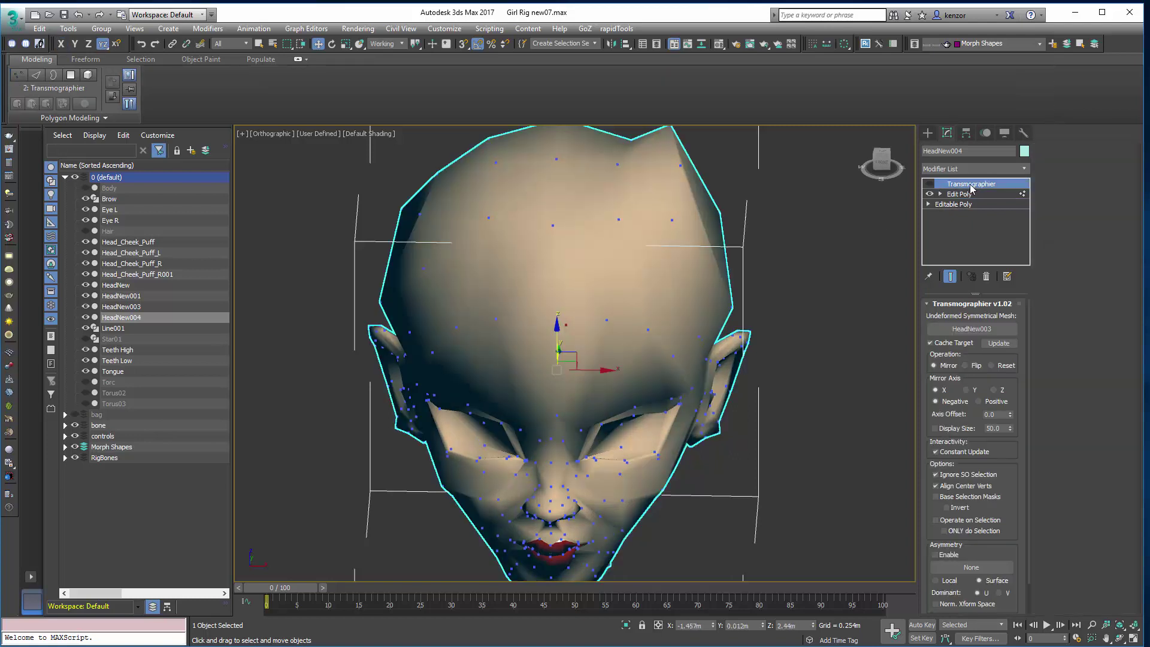
middle_click_drag(674, 289, 704, 238, "alt")
left_click(930, 184)
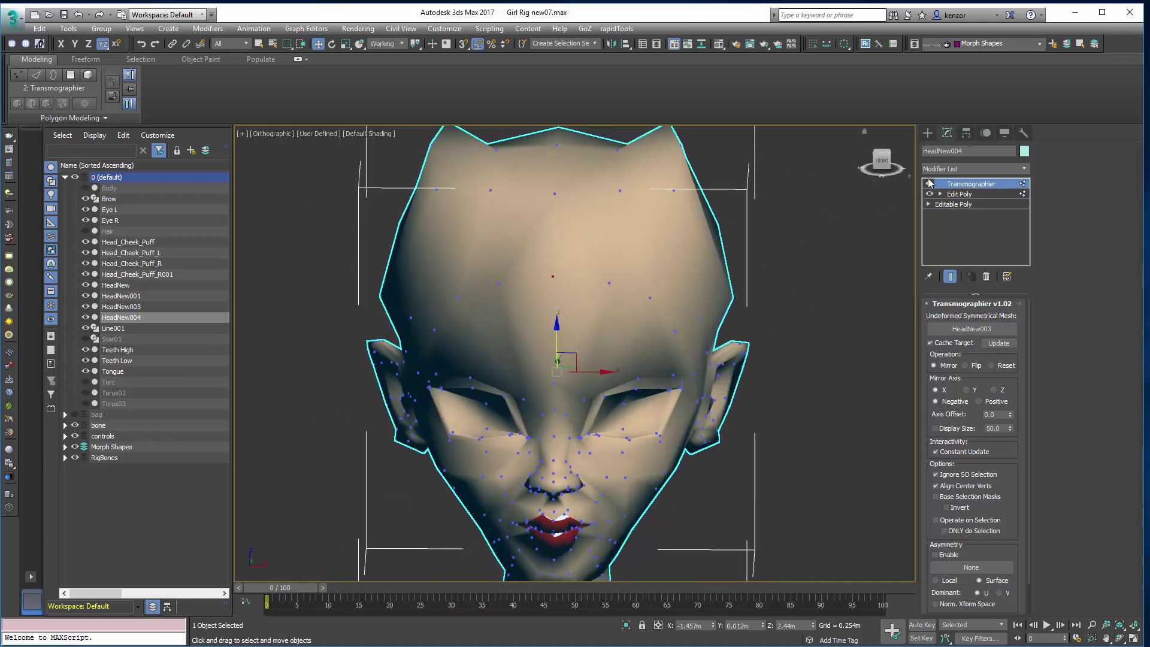
left_click(930, 183)
left_click(930, 184)
left_click(930, 184)
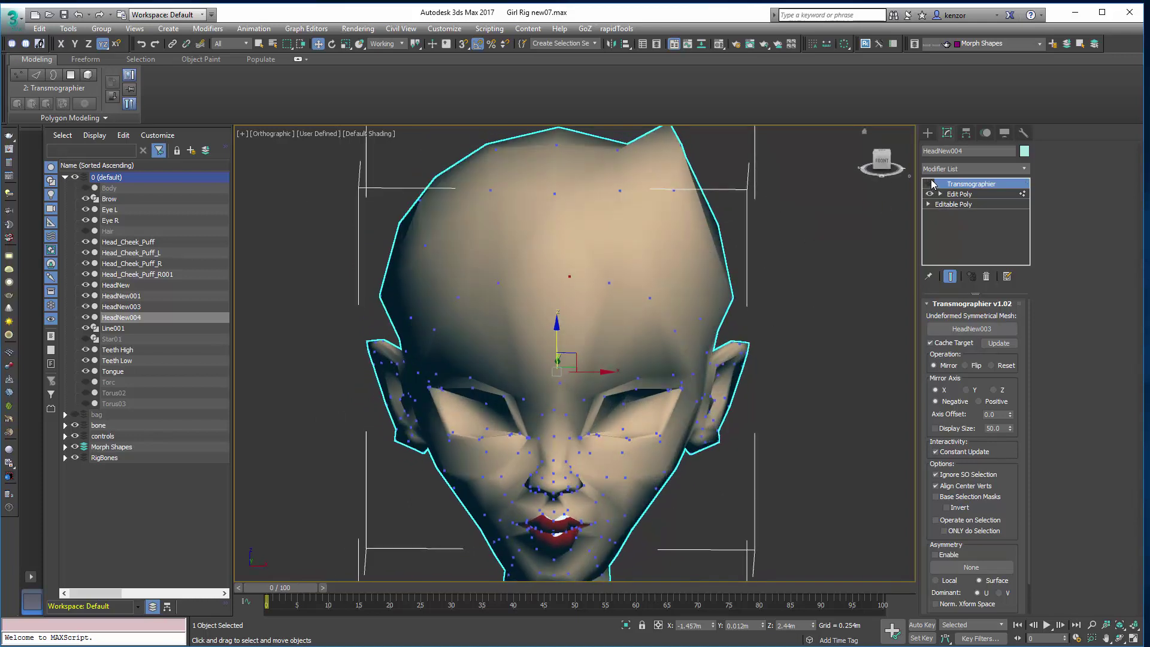
left_click(931, 184)
Step: Select the Head_Cheek_Puff_R head among the morph target heads to inspect it
scroll(792, 236, "down", 4)
middle_click_drag(770, 245, 719, 310)
scroll(758, 276, "down", 5)
middle_click_drag(785, 340, 565, 339, "alt")
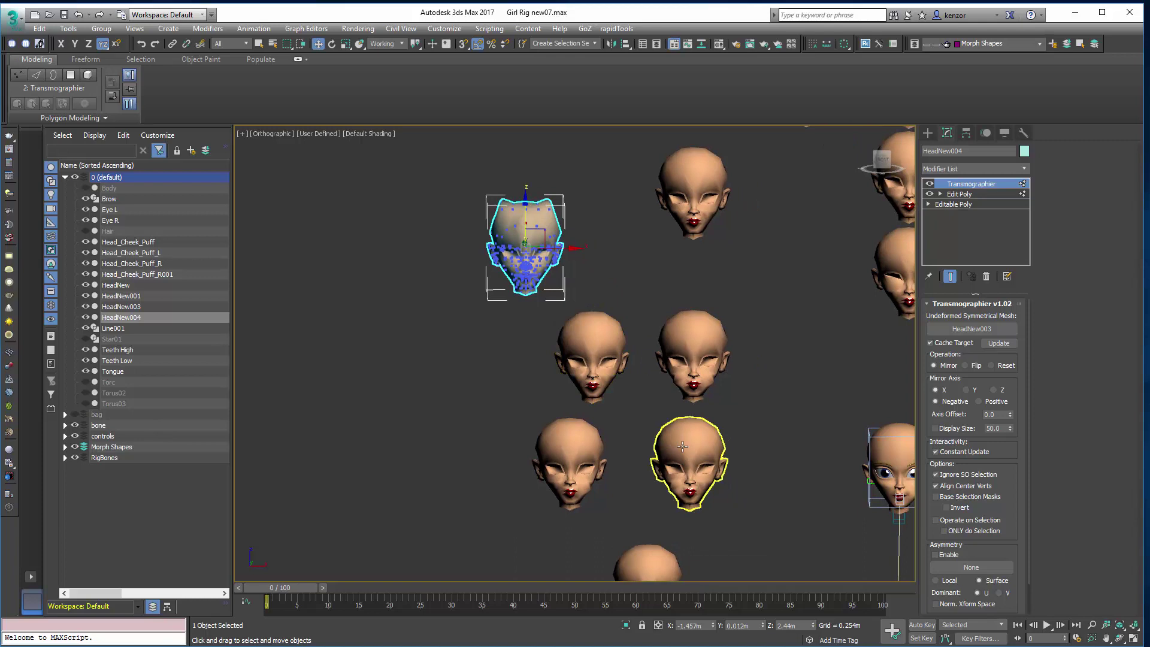
left_click(672, 474)
middle_click_drag(672, 473, 606, 365)
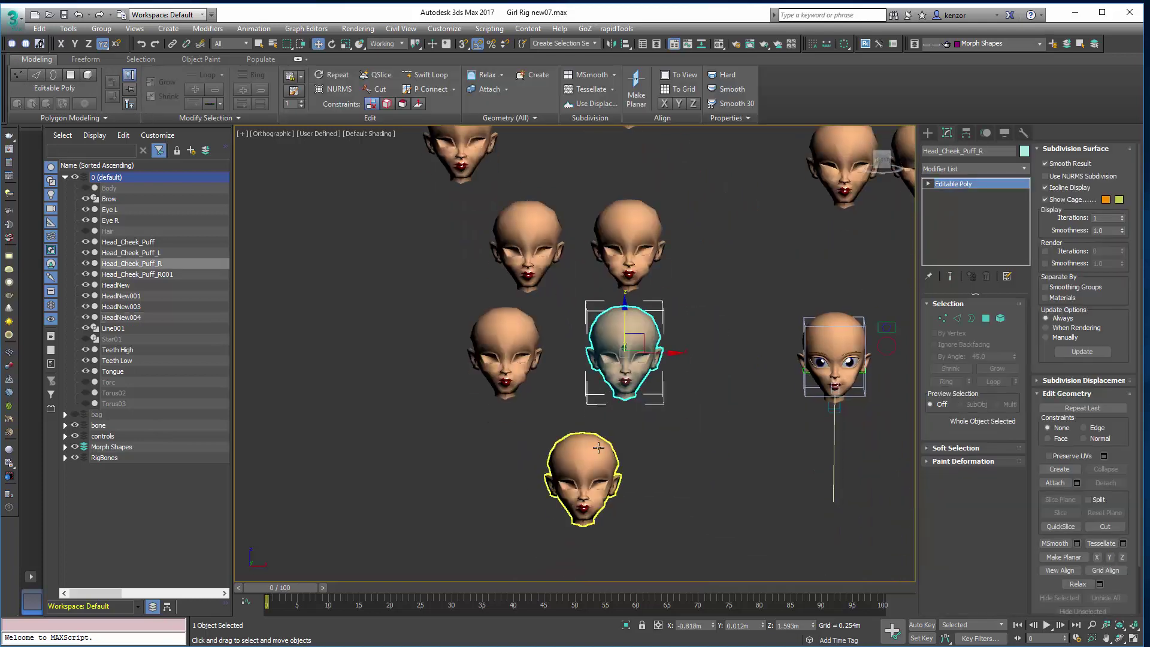
Step: Select the Head_Cheek_Puff_L head and examine it alongside the other morph target heads
left_click(590, 473)
middle_click_drag(702, 346, 677, 317)
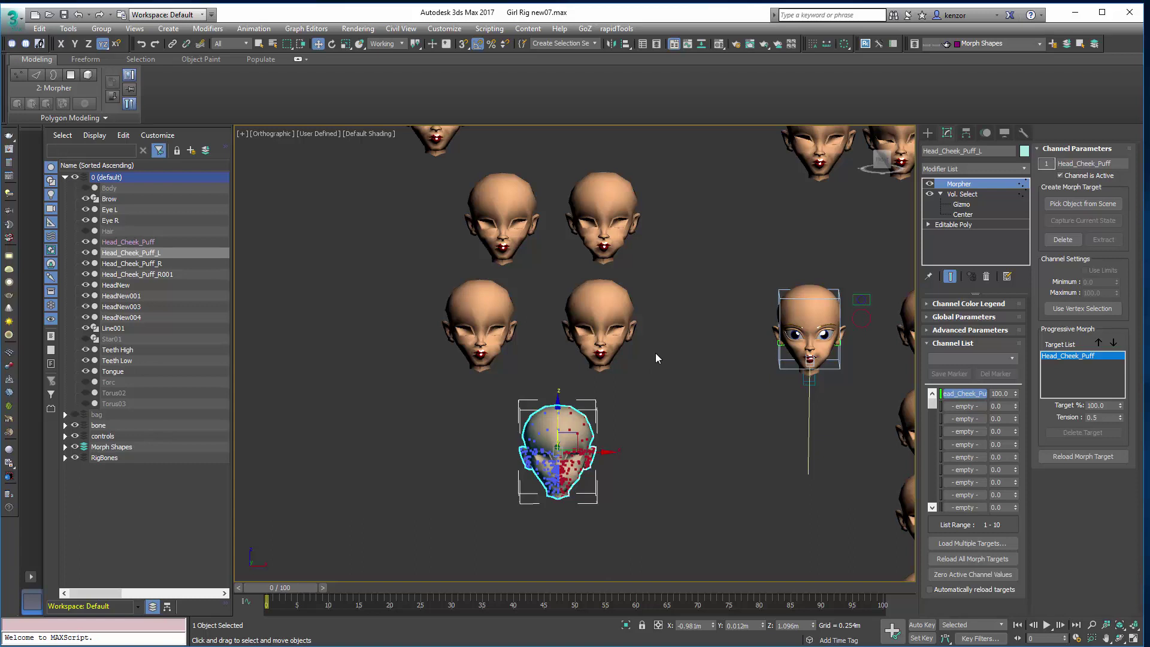
key("z")
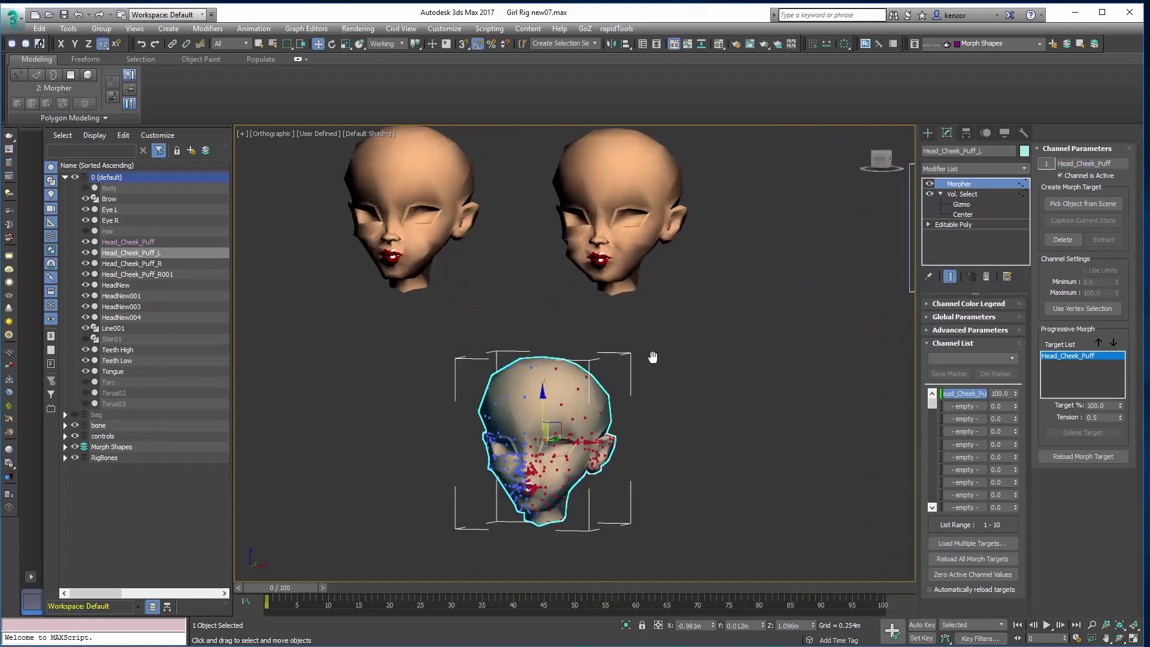
scroll(634, 315, "down", 3)
middle_click_drag(635, 314, 604, 319, "alt")
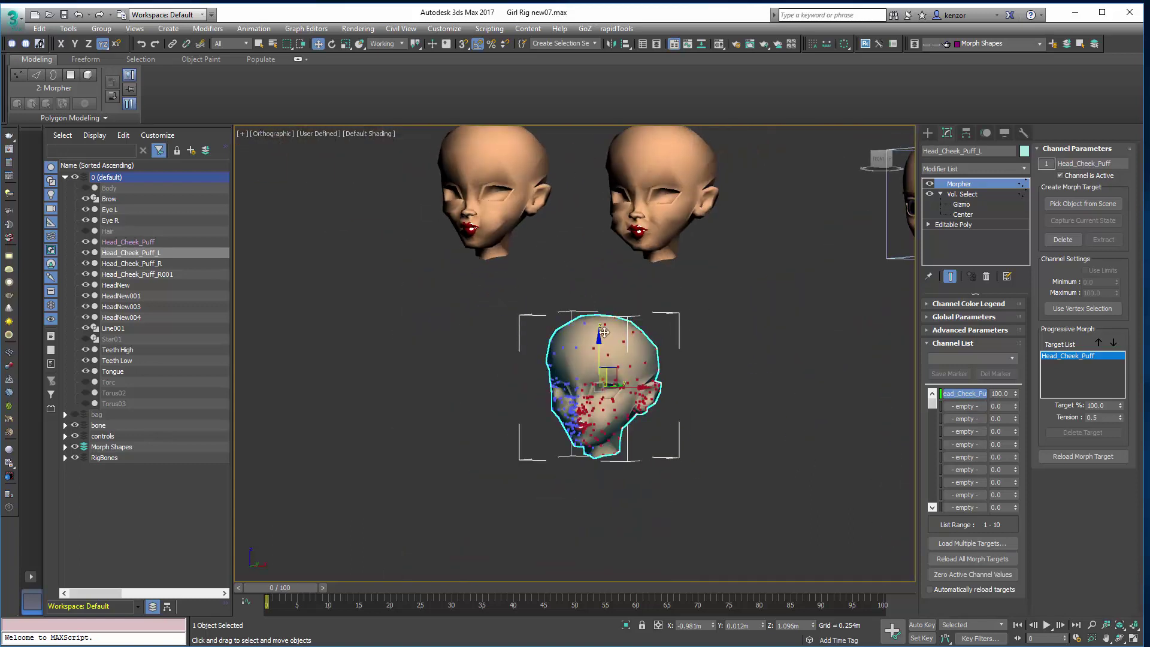
middle_click_drag(698, 318, 659, 344)
middle_click_drag(521, 354, 538, 358)
middle_click_drag(627, 273, 658, 501)
middle_click_drag(665, 251, 721, 416)
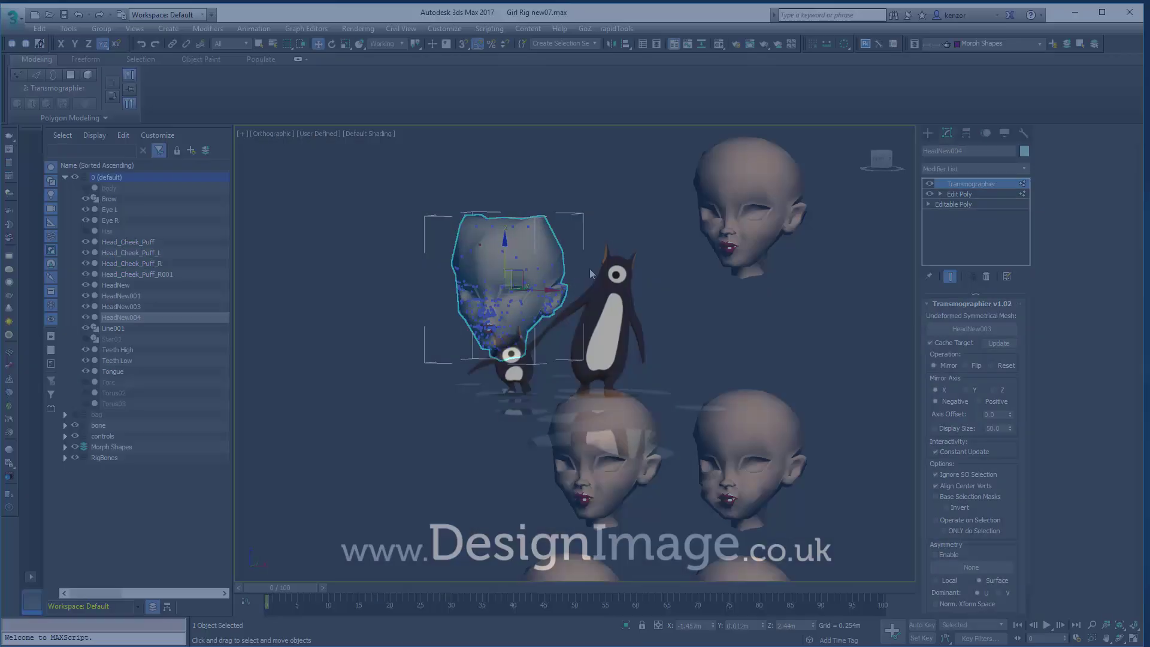